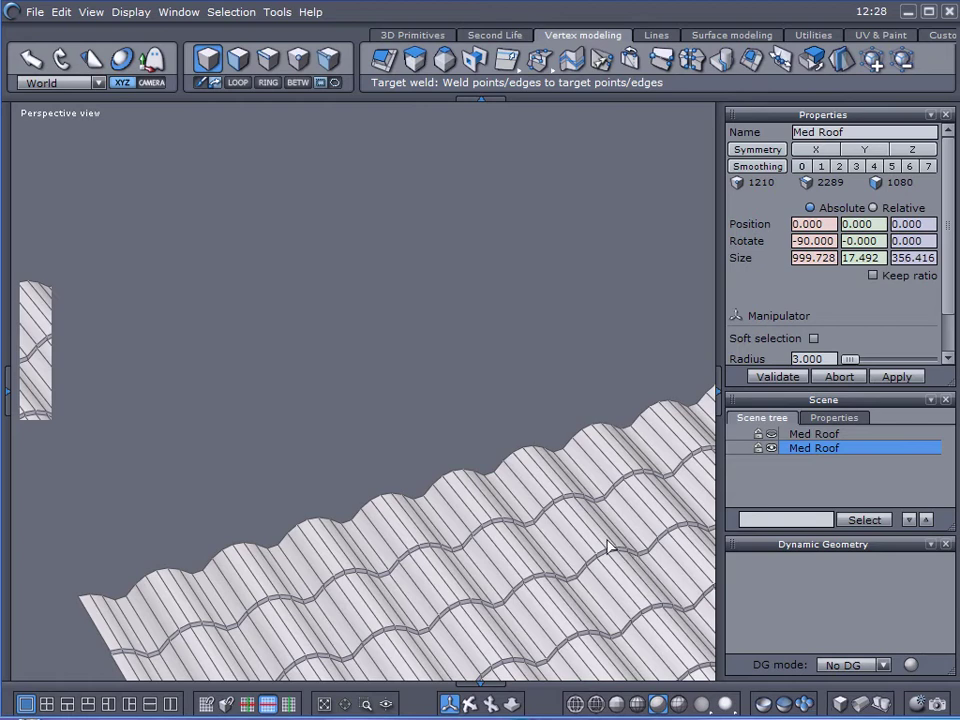
# Step: Show the UV view beside the perspective view and apply a planar UV projection to the Med Roof object
pyautogui.scroll(-3, 581, 553)
pyautogui.moveTo(521, 490); pyautogui.dragTo(670, 478, button='middle')
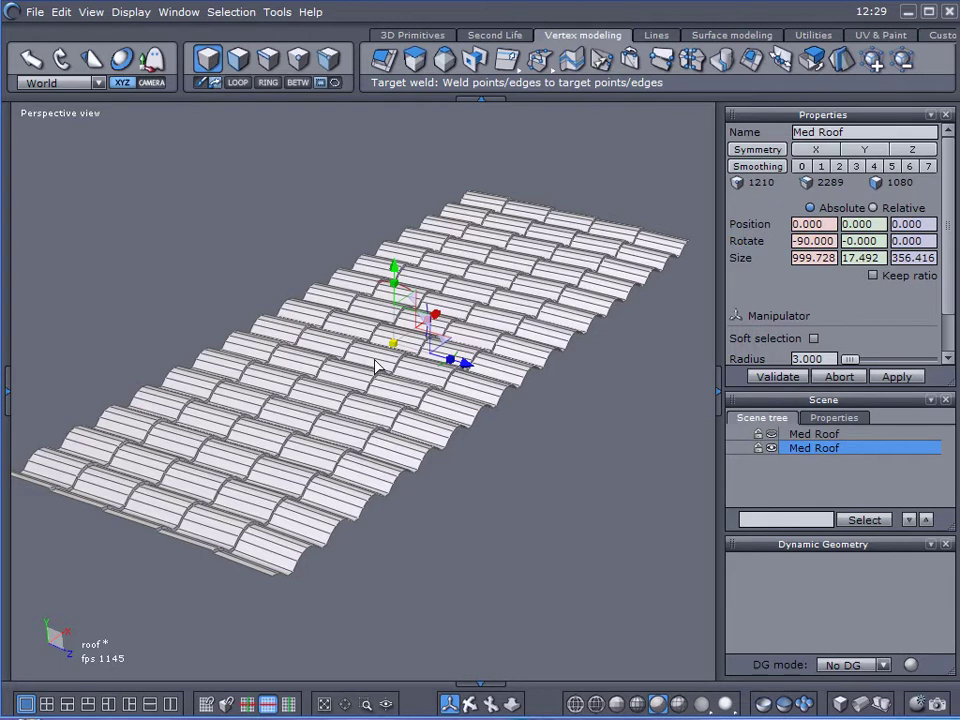
pyautogui.moveTo(557, 439)
pyautogui.keyDown('alt'); pyautogui.mouseDown()
pyautogui.moveTo(461, 544)
pyautogui.moveTo(556, 461)
pyautogui.moveTo(545, 445)
pyautogui.mouseUp(); pyautogui.keyUp('alt')
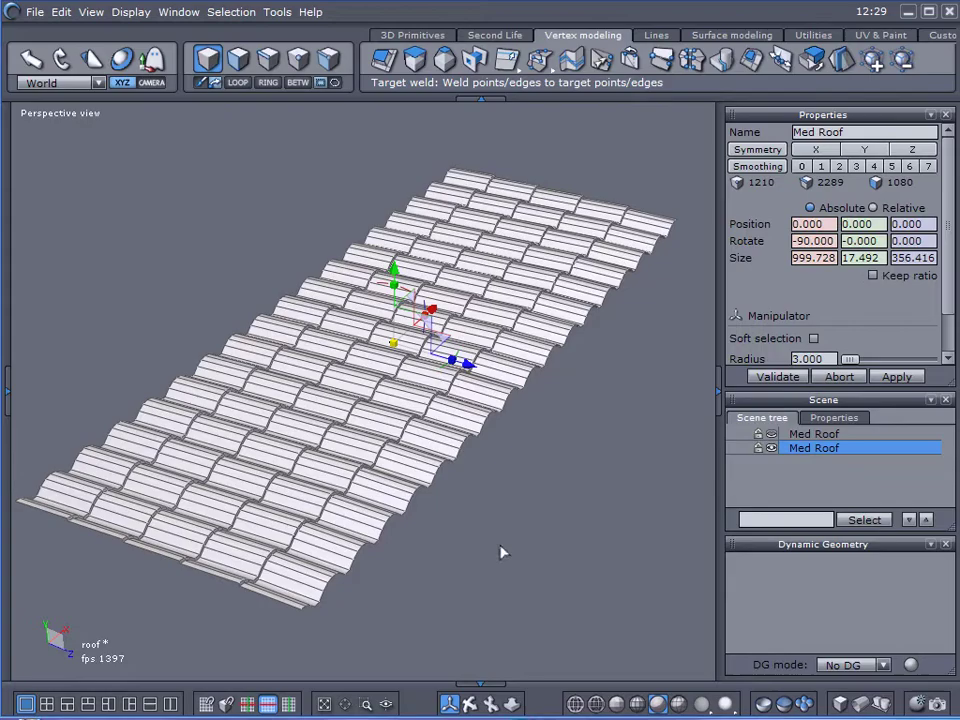
pyautogui.moveTo(502, 552)
pyautogui.mouseDown(button='right')
pyautogui.moveTo(551, 519)
pyautogui.moveTo(456, 579)
pyautogui.moveTo(508, 516)
pyautogui.moveTo(508, 499)
pyautogui.moveTo(345, 566)
pyautogui.moveTo(476, 579)
pyautogui.moveTo(489, 570)
pyautogui.moveTo(480, 566)
pyautogui.moveTo(500, 562)
pyautogui.mouseUp(button='right')
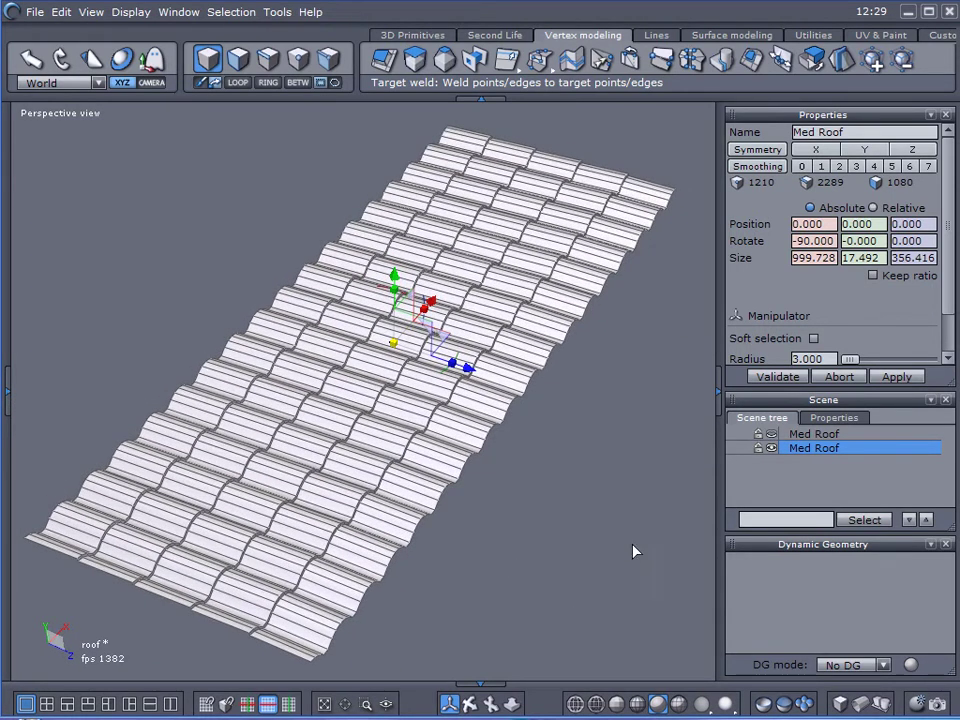
pyautogui.moveTo(628, 540); pyautogui.dragTo(590, 532, button='right')
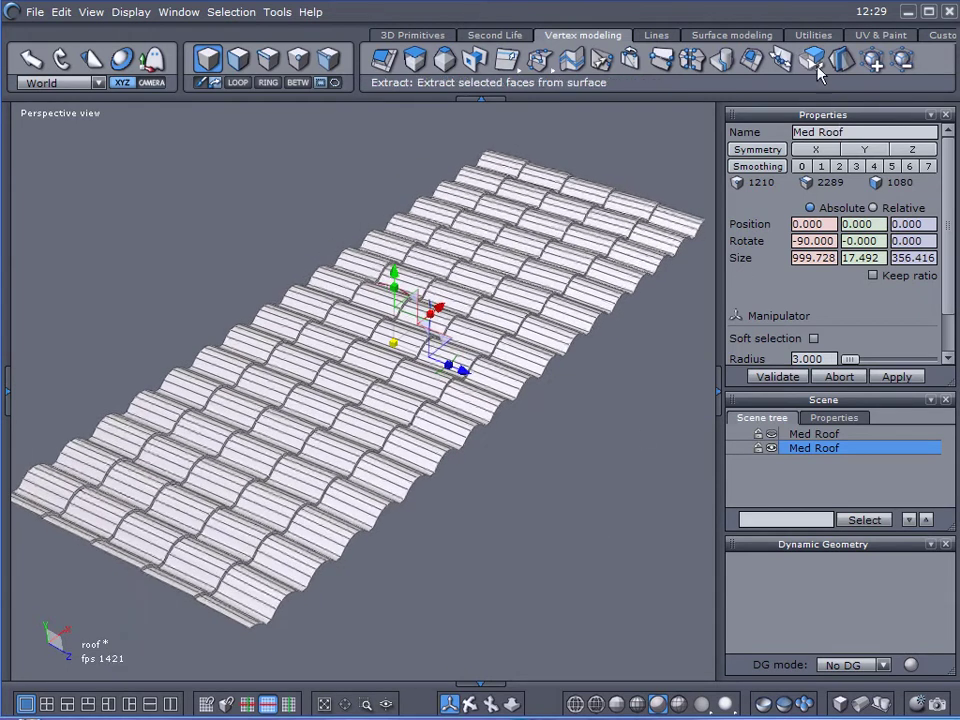
pyautogui.click(866, 36)
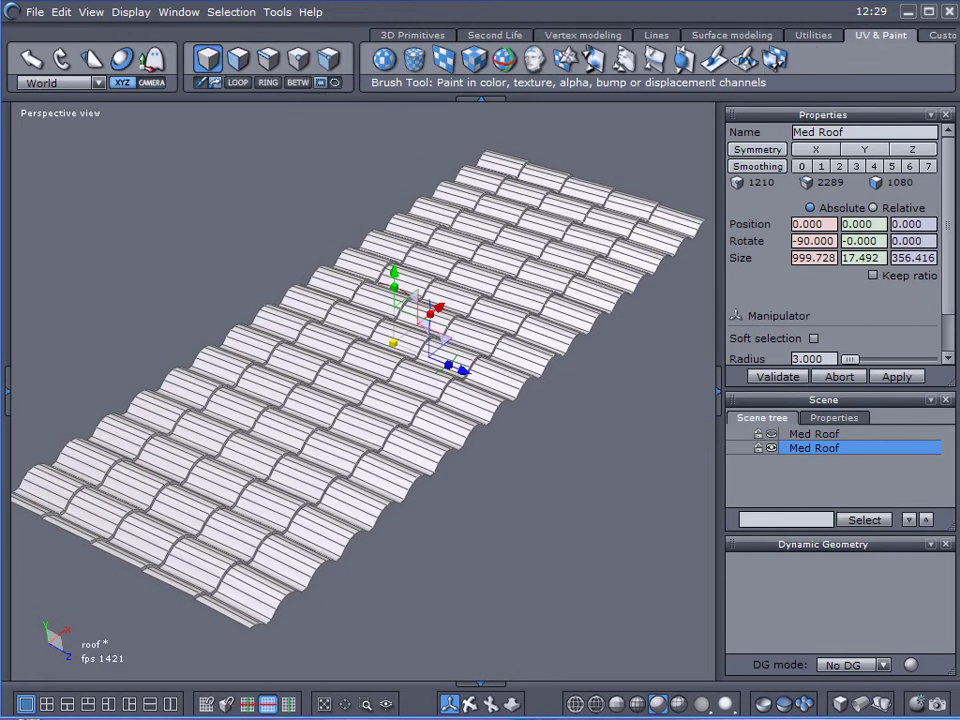
pyautogui.click(170, 703)
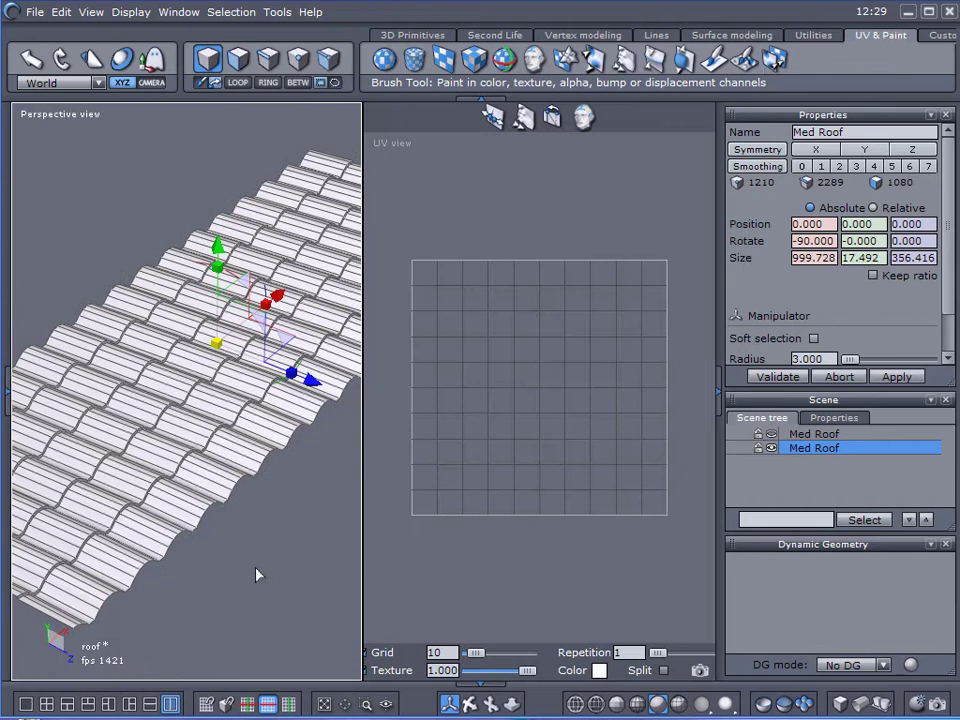
pyautogui.moveTo(259, 550)
pyautogui.keyDown('alt'); pyautogui.mouseDown()
pyautogui.moveTo(261, 523)
pyautogui.moveTo(261, 536)
pyautogui.mouseUp(); pyautogui.keyUp('alt')
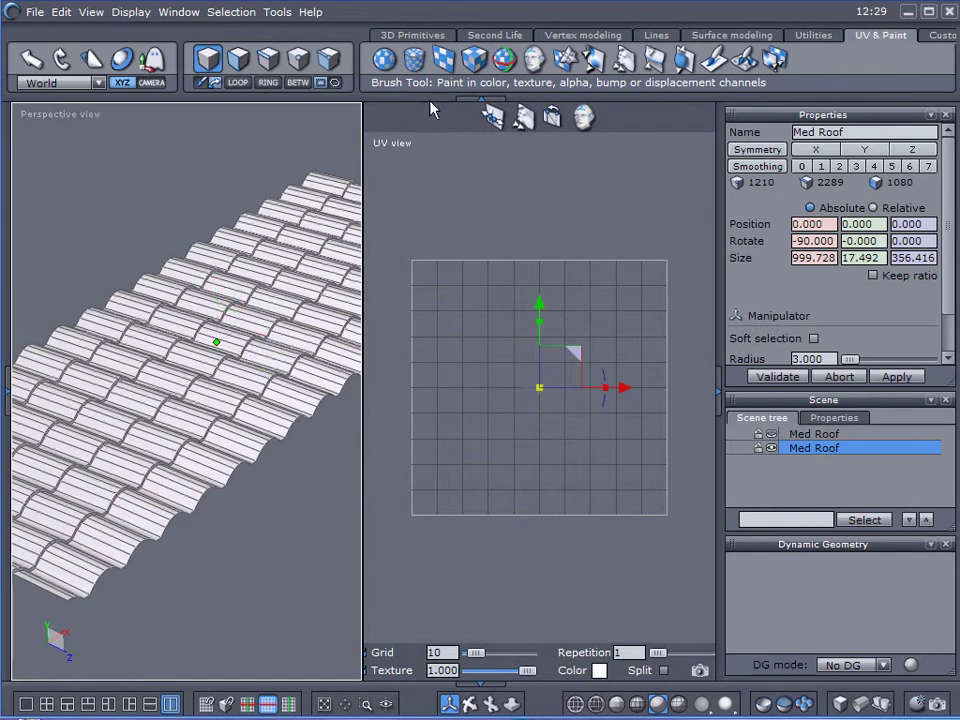
pyautogui.click(445, 61)
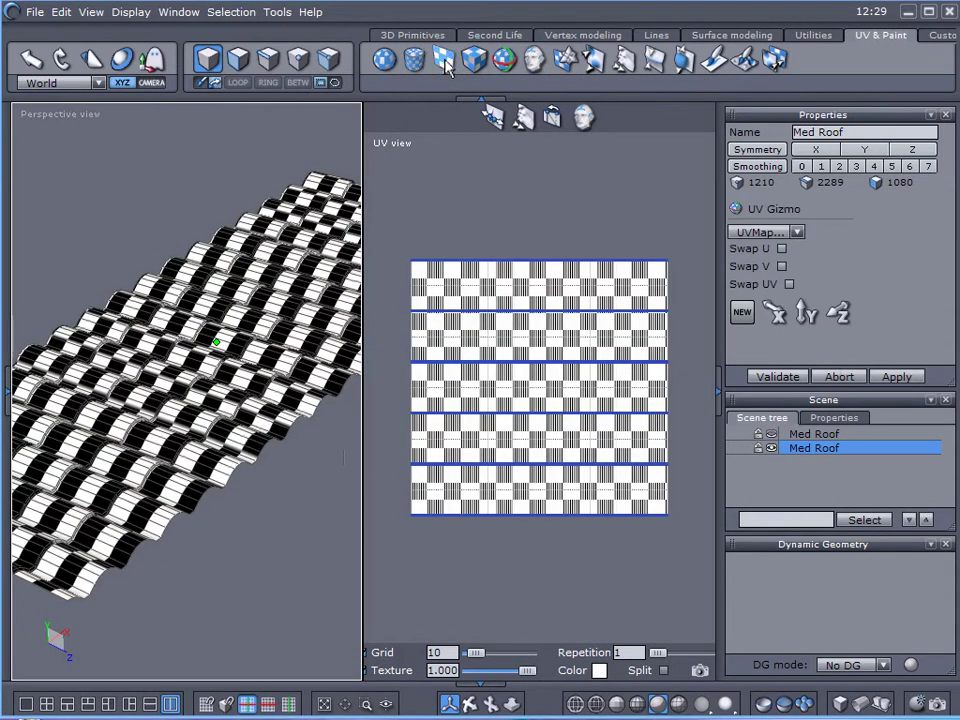
pyautogui.click(10, 390)
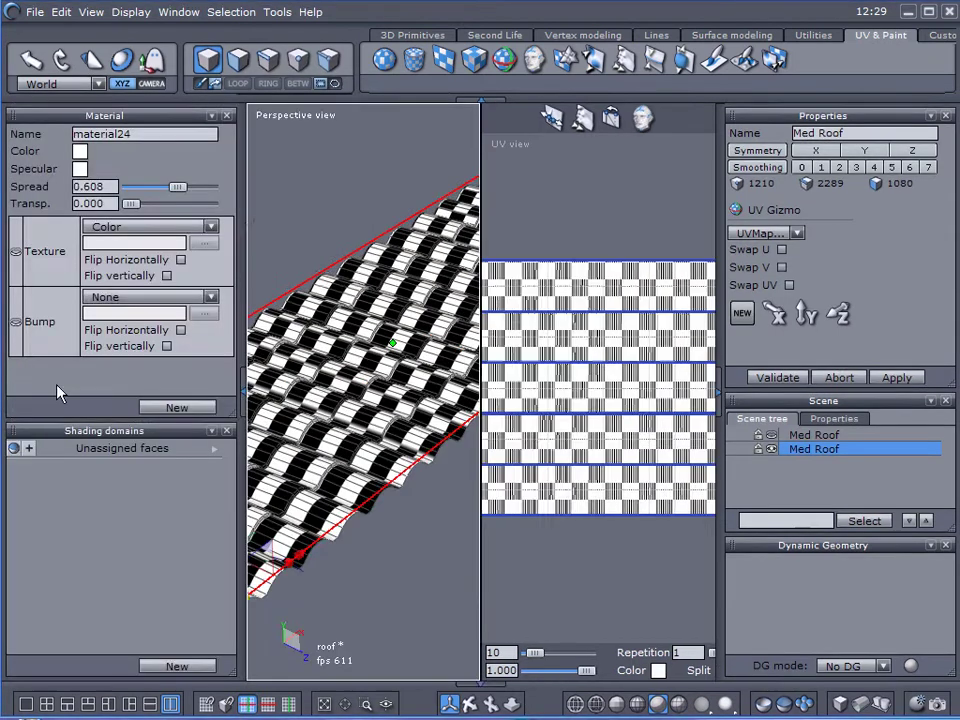
pyautogui.click(211, 226)
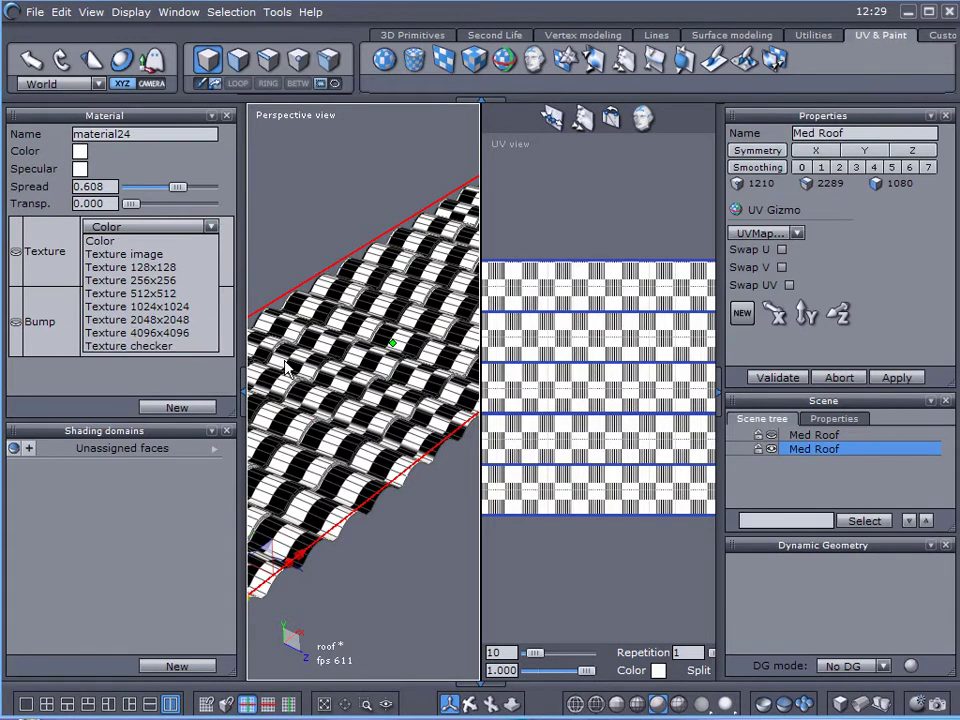
pyautogui.click(240, 396)
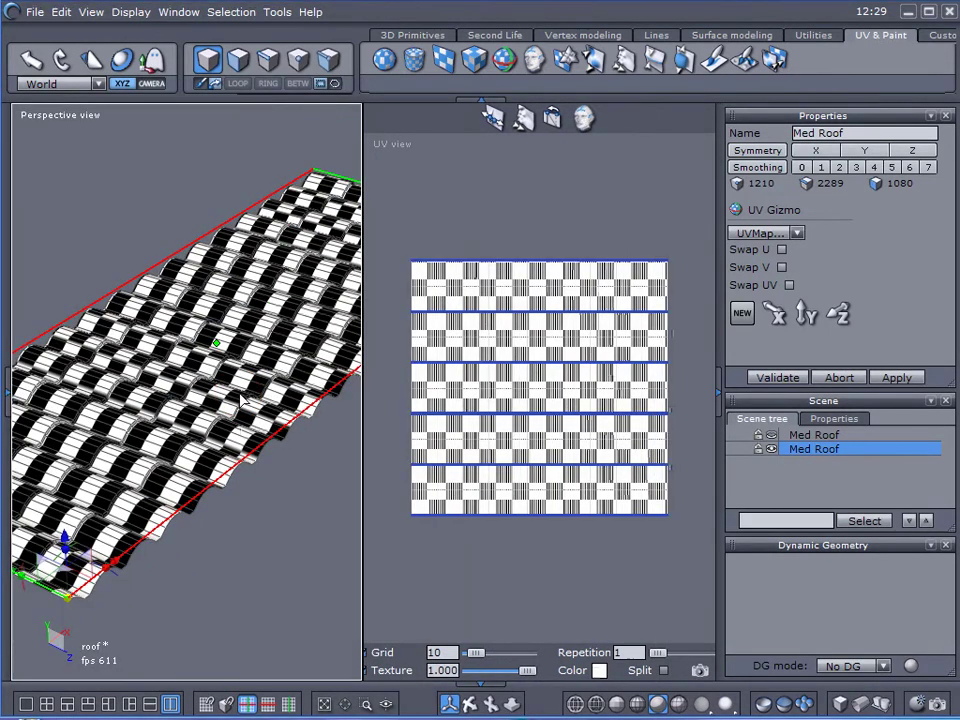
# Step: Finish the planar mapping, select all of the roof's UV edges and squash them vertically to about a third of their height
pyautogui.moveTo(235, 457)
pyautogui.mouseDown(button='middle')
pyautogui.moveTo(150, 578)
pyautogui.moveTo(156, 654)
pyautogui.moveTo(204, 665)
pyautogui.mouseUp(button='middle')
pyautogui.click(582, 569)
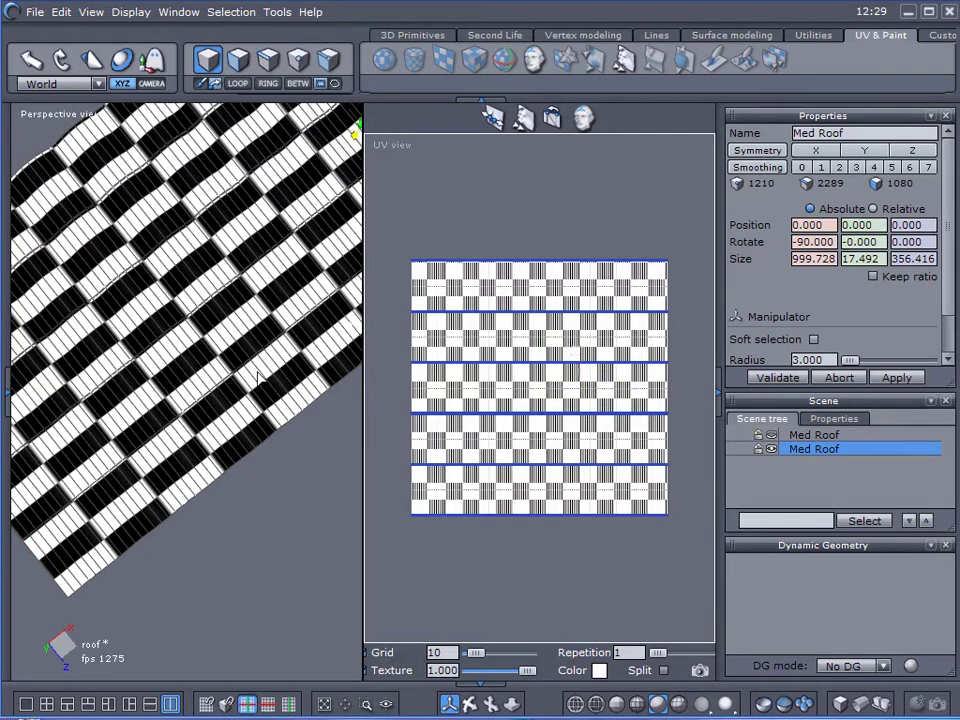
pyautogui.moveTo(253, 367); pyautogui.dragTo(278, 312, button='middle')
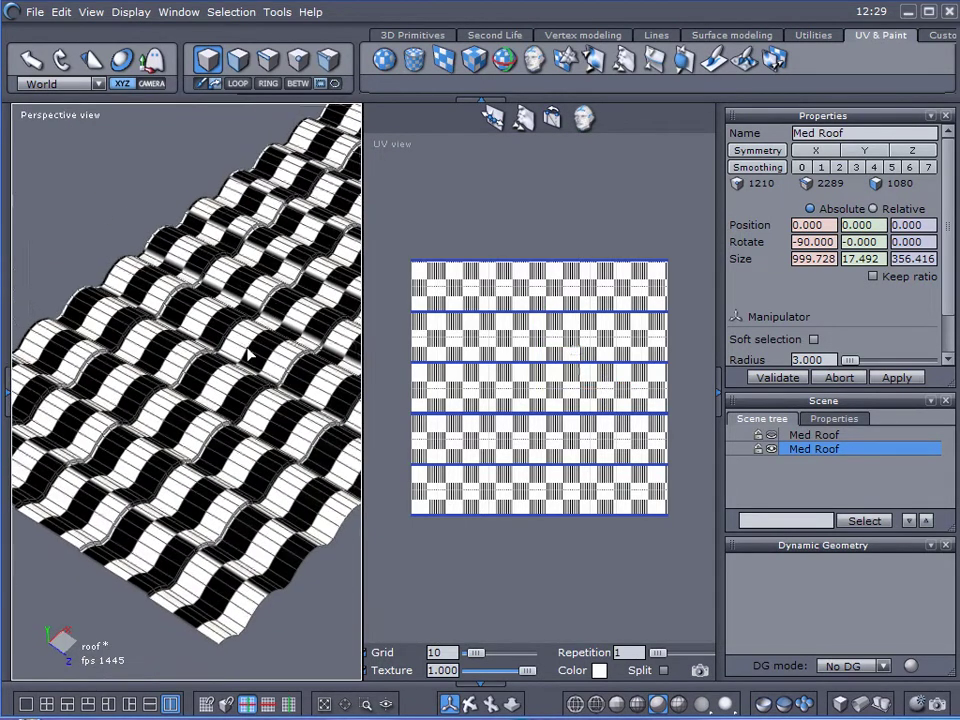
pyautogui.moveTo(186, 290); pyautogui.dragTo(137, 536, button='middle')
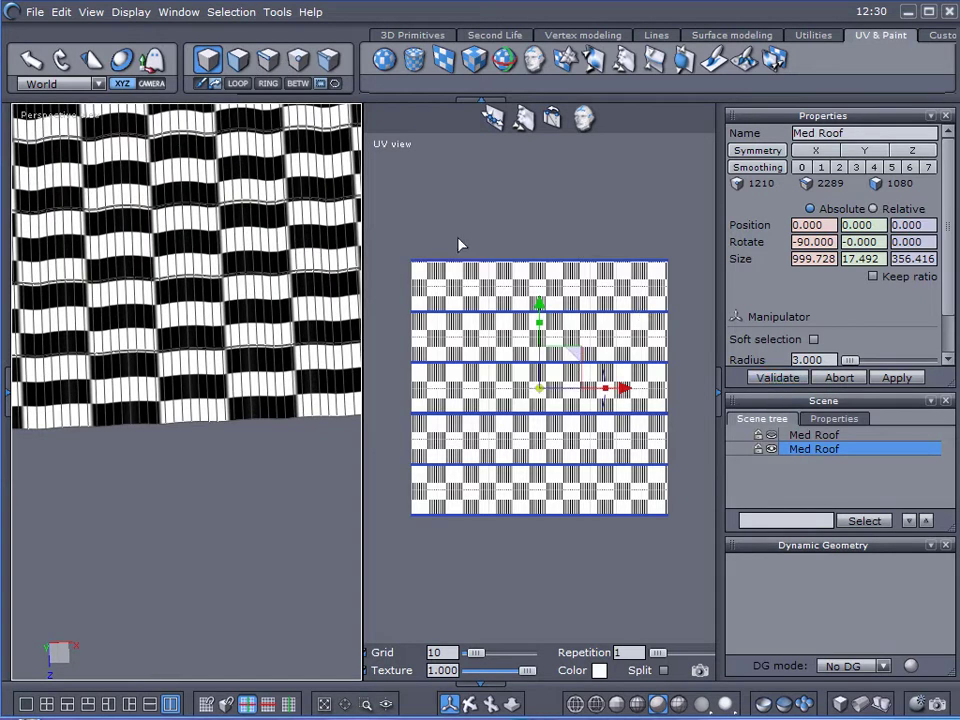
pyautogui.click(268, 59)
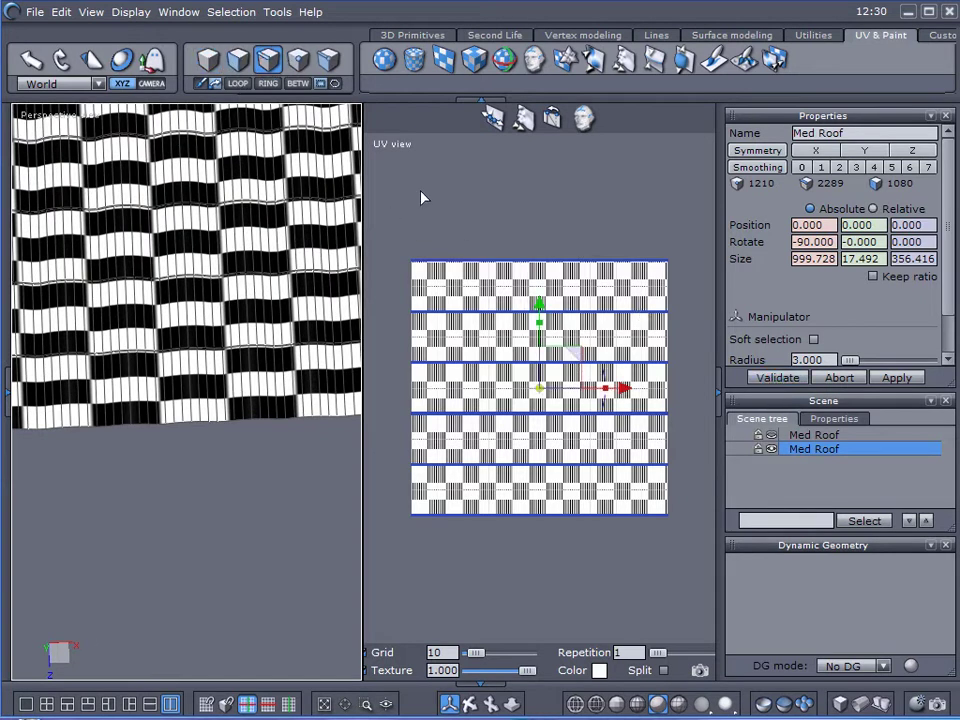
pyautogui.moveTo(390, 207); pyautogui.dragTo(698, 574)
pyautogui.scroll(2, 525, 450)
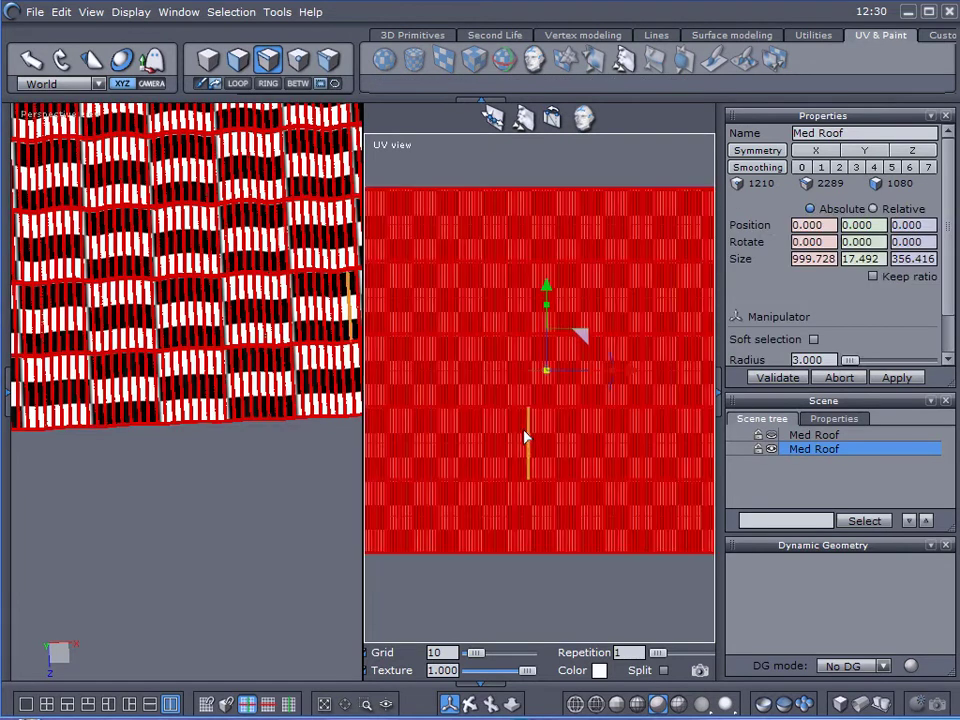
pyautogui.moveTo(547, 313); pyautogui.dragTo(549, 349)
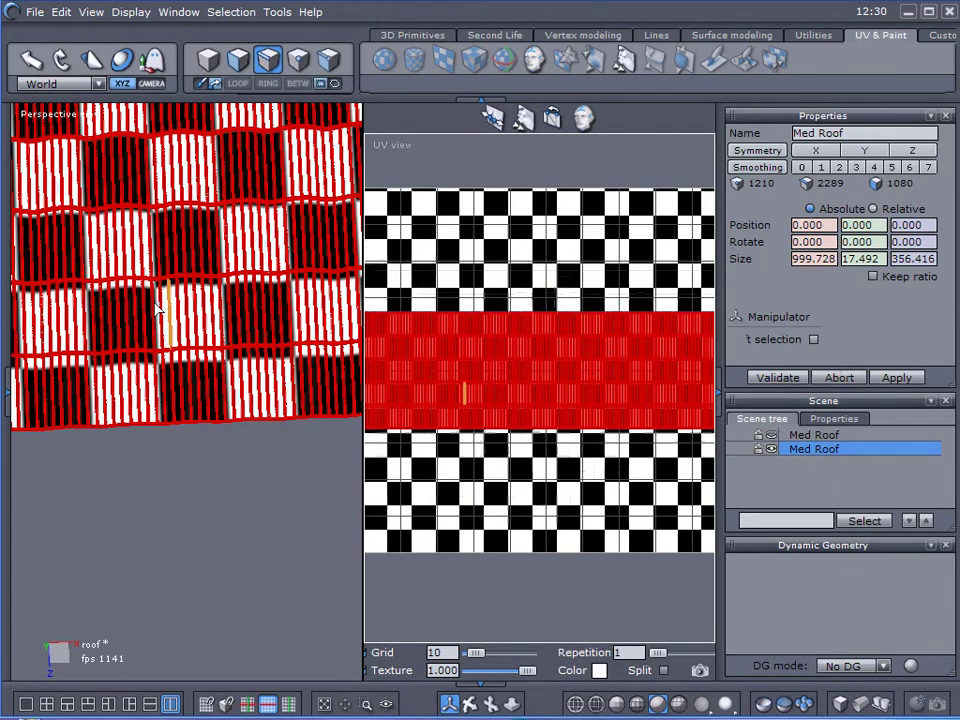
# Step: Fine-tune the vertical scale of the roof UVs until the checker squares fit the tile rows, and clear the selection
pyautogui.moveTo(156, 306); pyautogui.dragTo(143, 418, button='middle')
pyautogui.moveTo(143, 426); pyautogui.dragTo(250, 345, button='right')
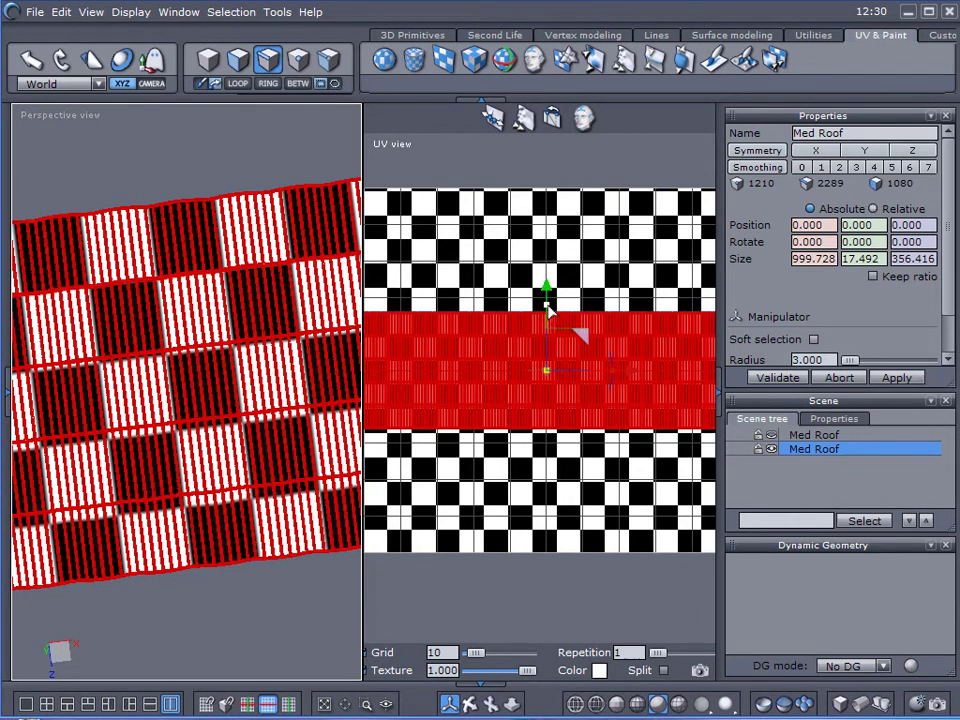
pyautogui.moveTo(548, 312); pyautogui.dragTo(548, 300)
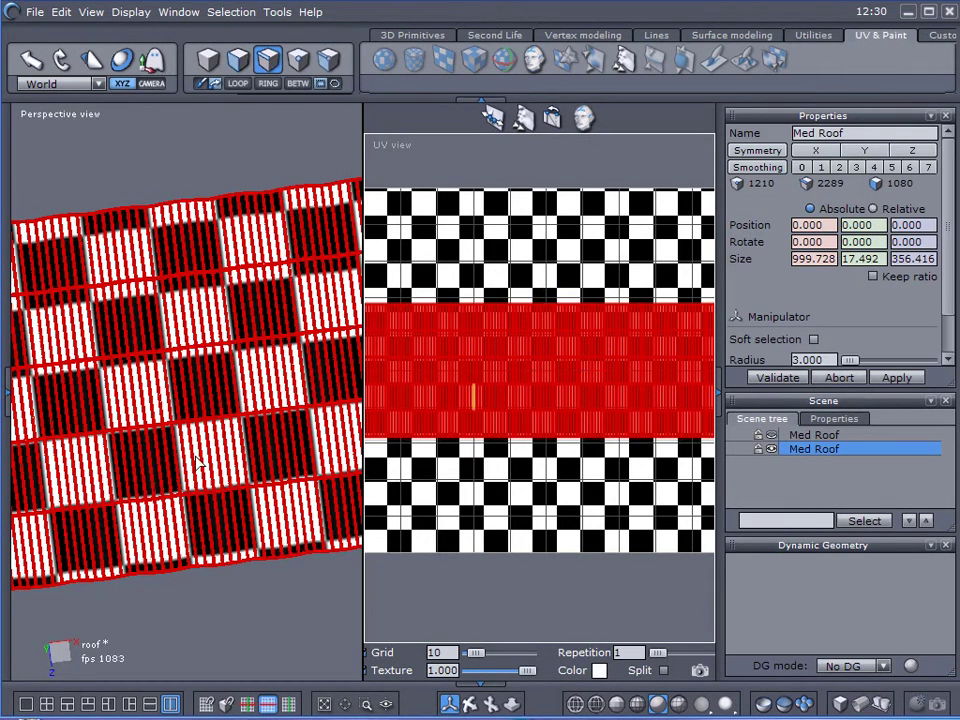
pyautogui.moveTo(199, 456)
pyautogui.mouseDown(button='middle')
pyautogui.moveTo(321, 428)
pyautogui.moveTo(214, 460)
pyautogui.moveTo(198, 500)
pyautogui.moveTo(189, 473)
pyautogui.mouseUp(button='middle')
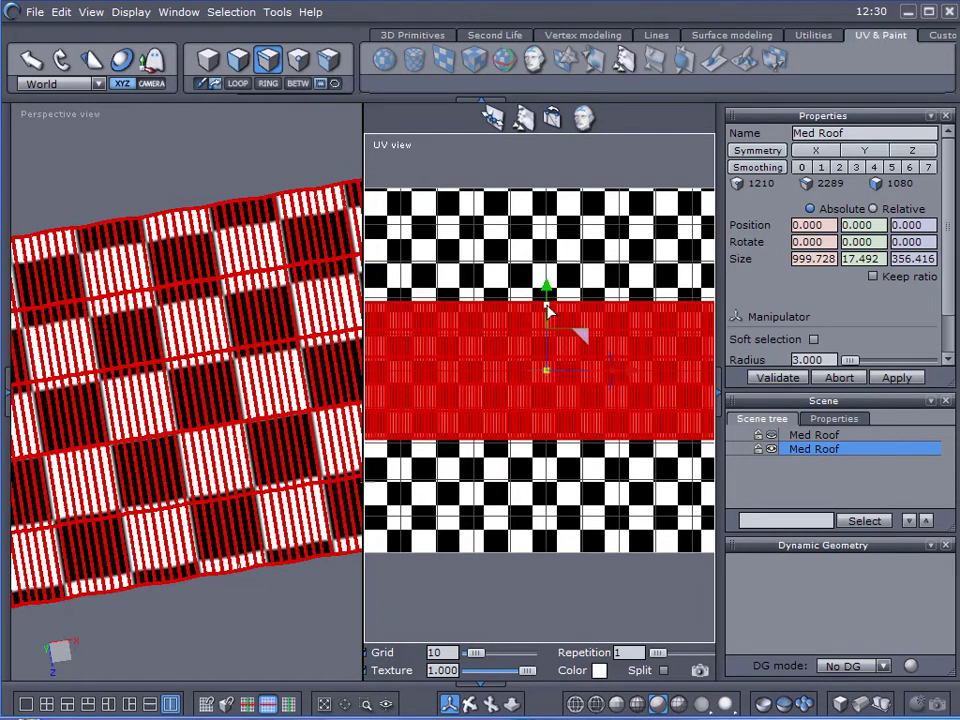
pyautogui.moveTo(547, 305); pyautogui.dragTo(547, 309)
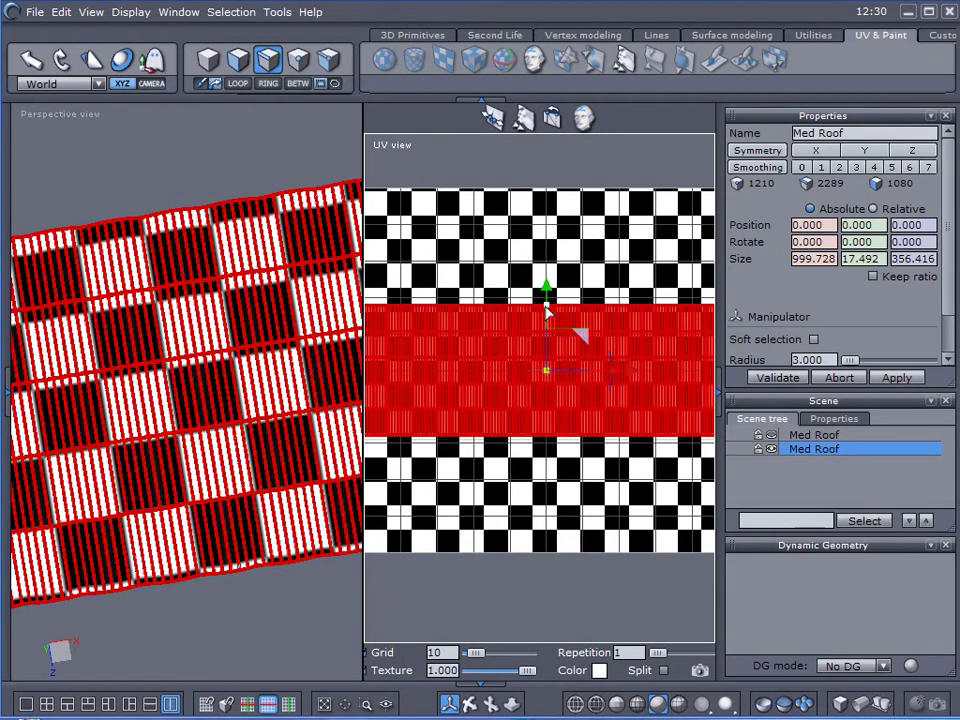
pyautogui.moveTo(210, 515)
pyautogui.mouseDown(button='middle')
pyautogui.moveTo(286, 497)
pyautogui.moveTo(289, 484)
pyautogui.moveTo(219, 491)
pyautogui.mouseUp(button='middle')
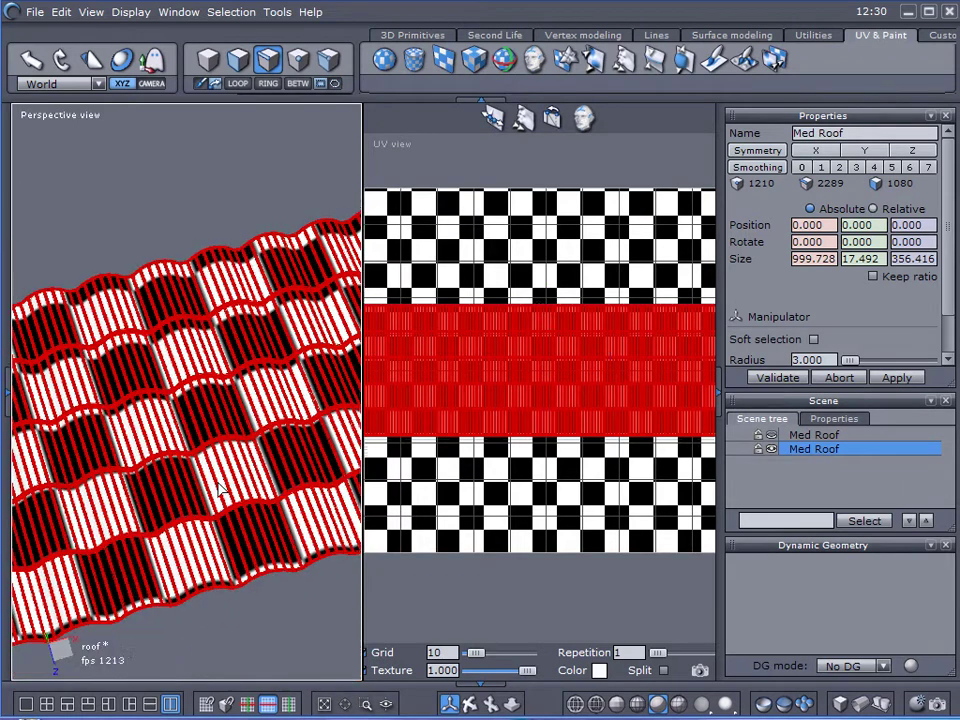
pyautogui.click(420, 569)
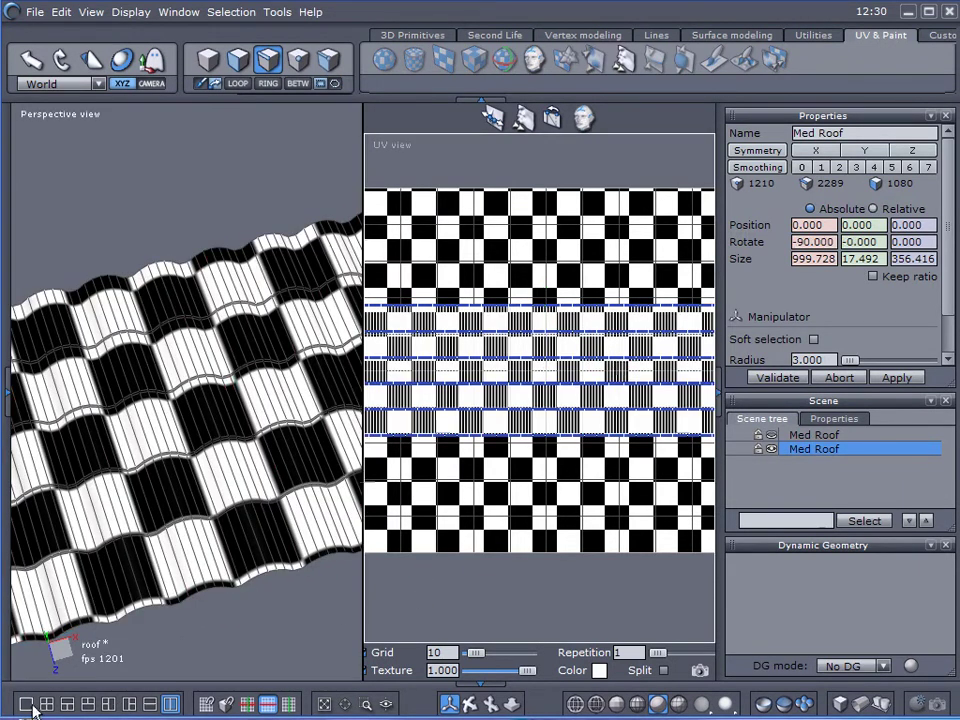
# Step: Widen the UV view and hide its texture display, zoomed in on the boundary between two tile rows
pyautogui.moveTo(152, 450); pyautogui.dragTo(195, 515, button='middle')
pyautogui.scroll(5, 160, 400)
pyautogui.scroll(-5, 168, 405)
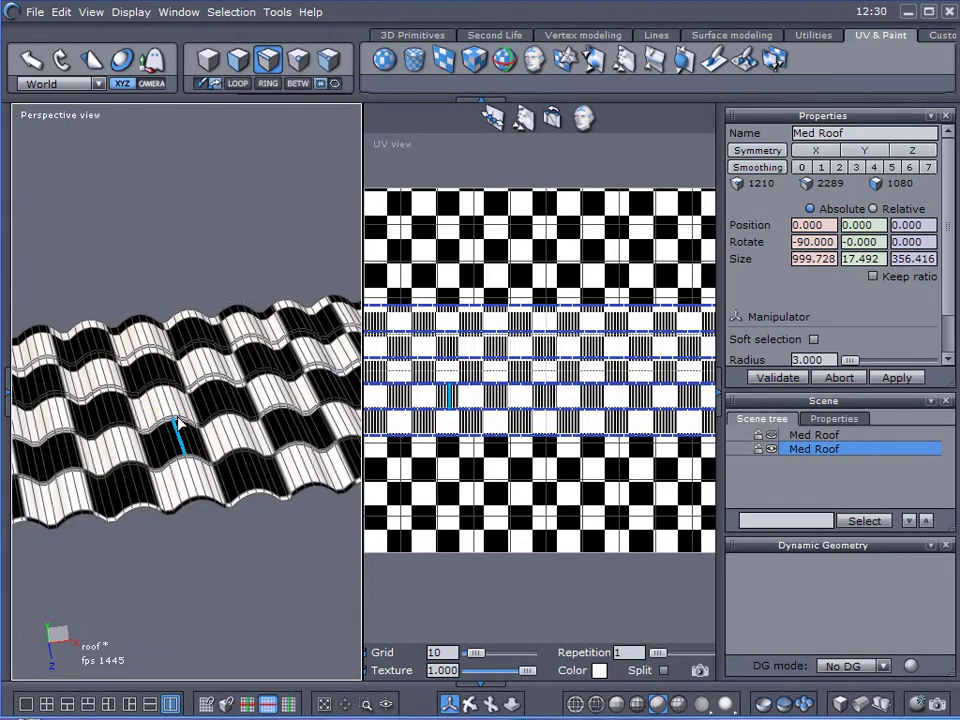
pyautogui.scroll(3, 502, 397)
pyautogui.scroll(3, 502, 397)
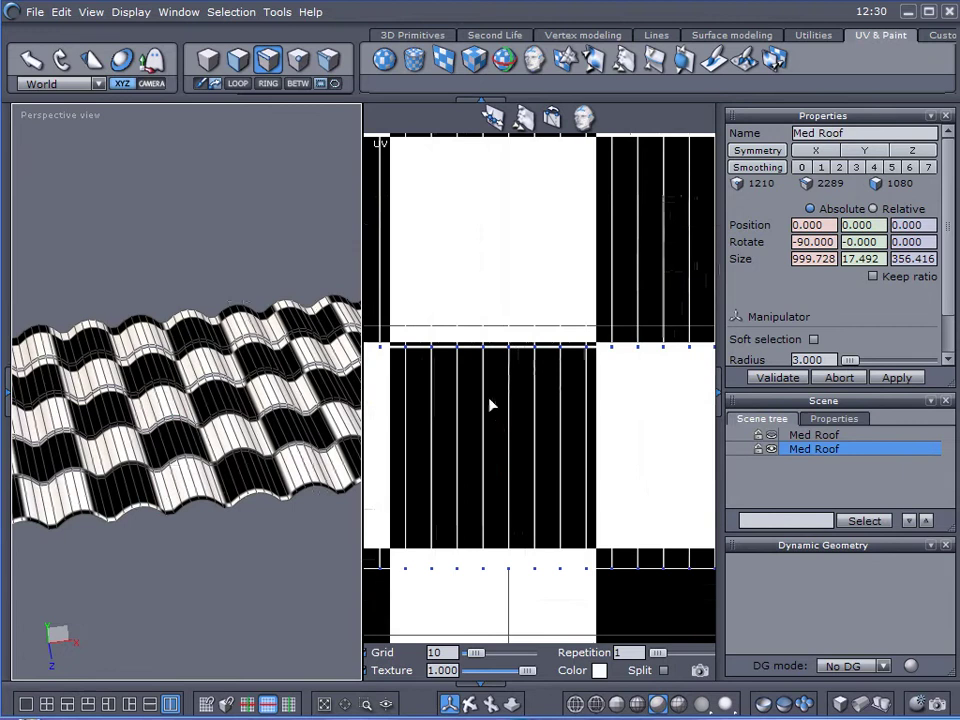
pyautogui.scroll(2, 497, 356)
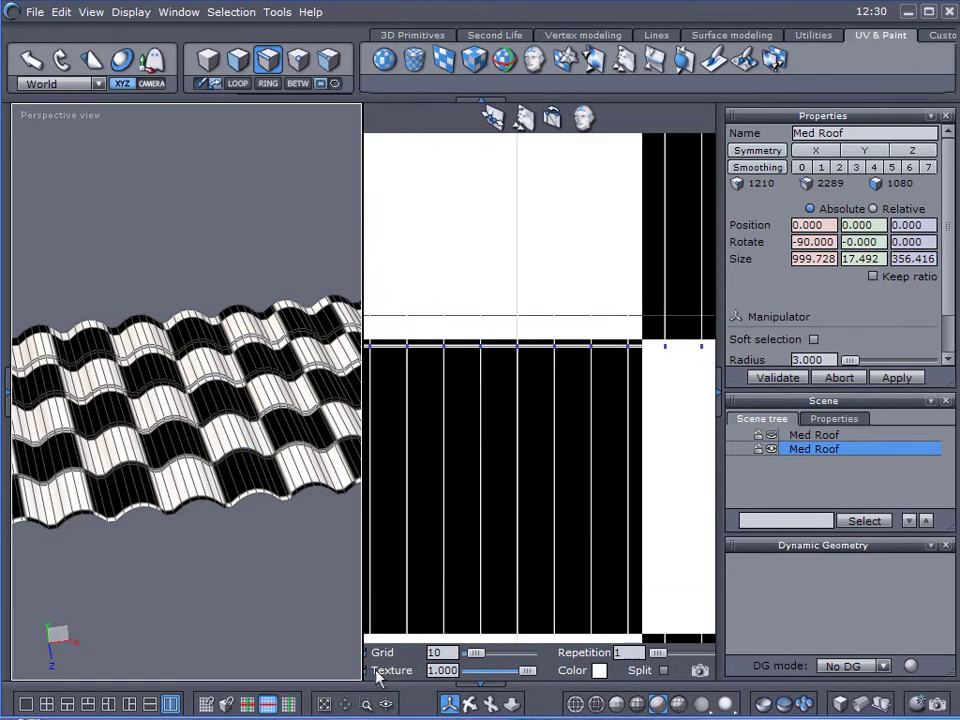
pyautogui.moveTo(361, 669); pyautogui.dragTo(310, 680)
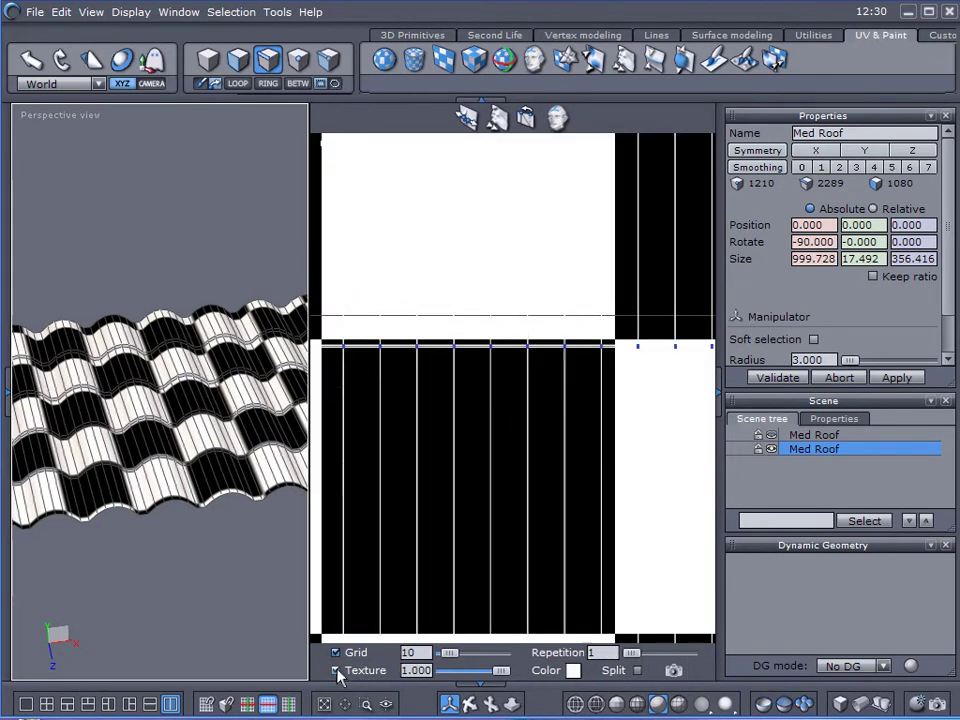
pyautogui.click(336, 670)
# Step: Loop-select the closely spaced edges between two tile rows in the UV view, examine them on the roof and clear the selection
pyautogui.click(482, 452)
pyautogui.scroll(3, 474, 385)
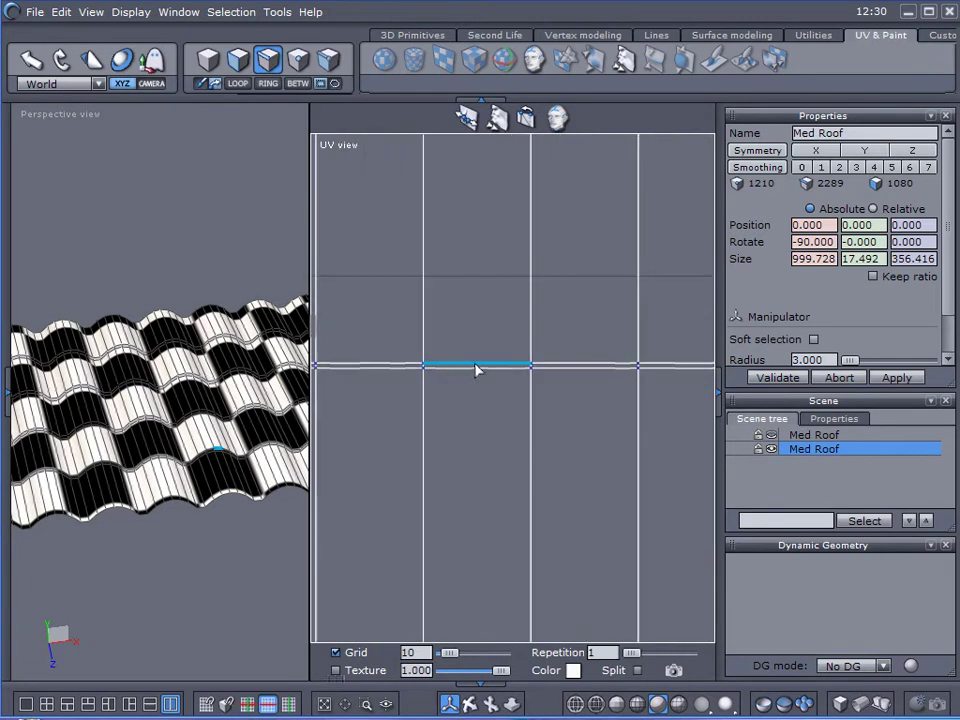
pyautogui.click(477, 368)
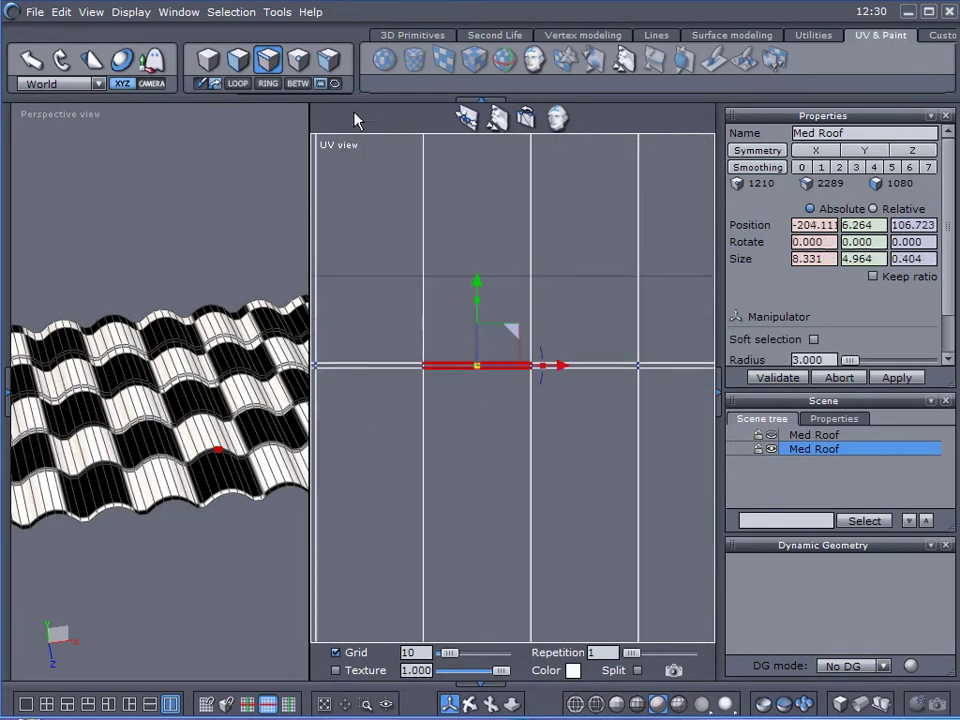
pyautogui.click(238, 83)
pyautogui.scroll(5, 214, 461)
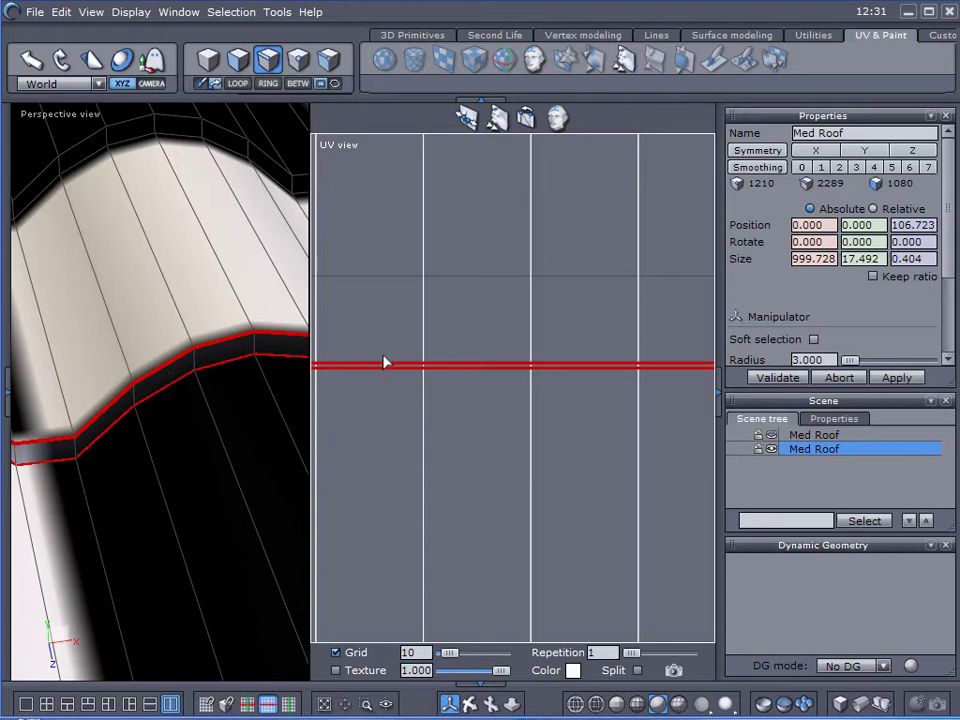
pyautogui.scroll(-5, 213, 403)
pyautogui.scroll(5, 209, 403)
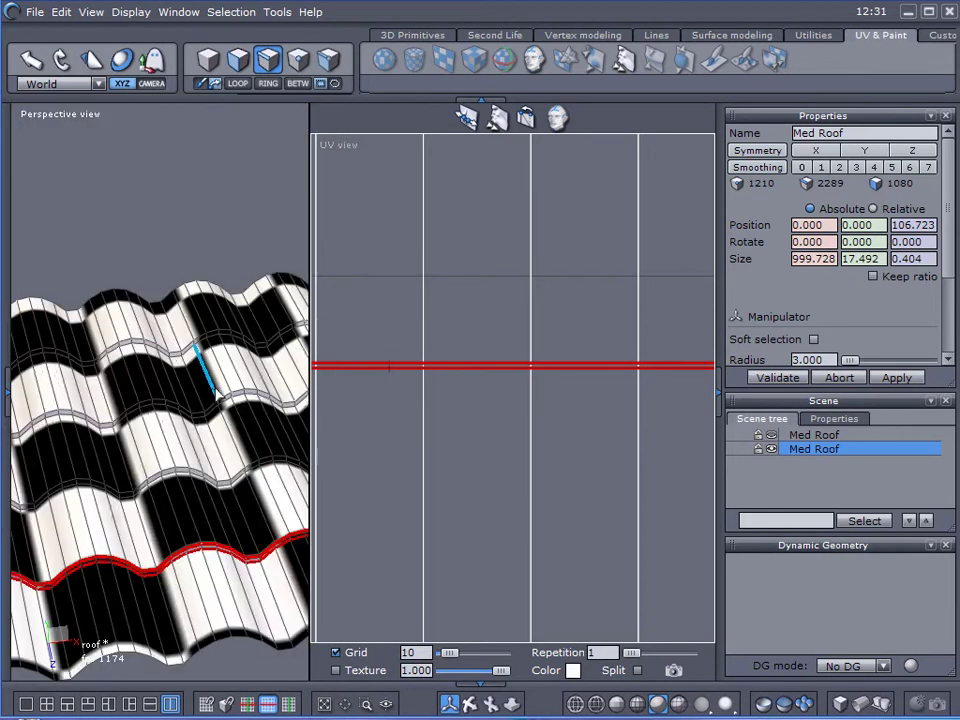
pyautogui.moveTo(204, 398); pyautogui.dragTo(251, 420, button='middle')
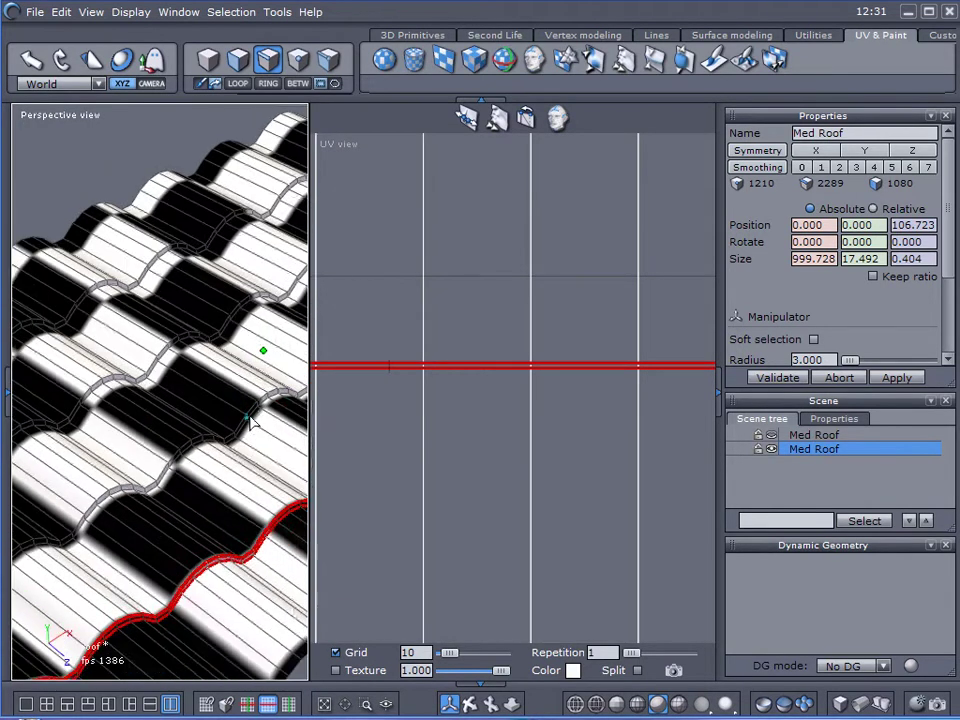
pyautogui.scroll(-2, 252, 418)
pyautogui.click(505, 429)
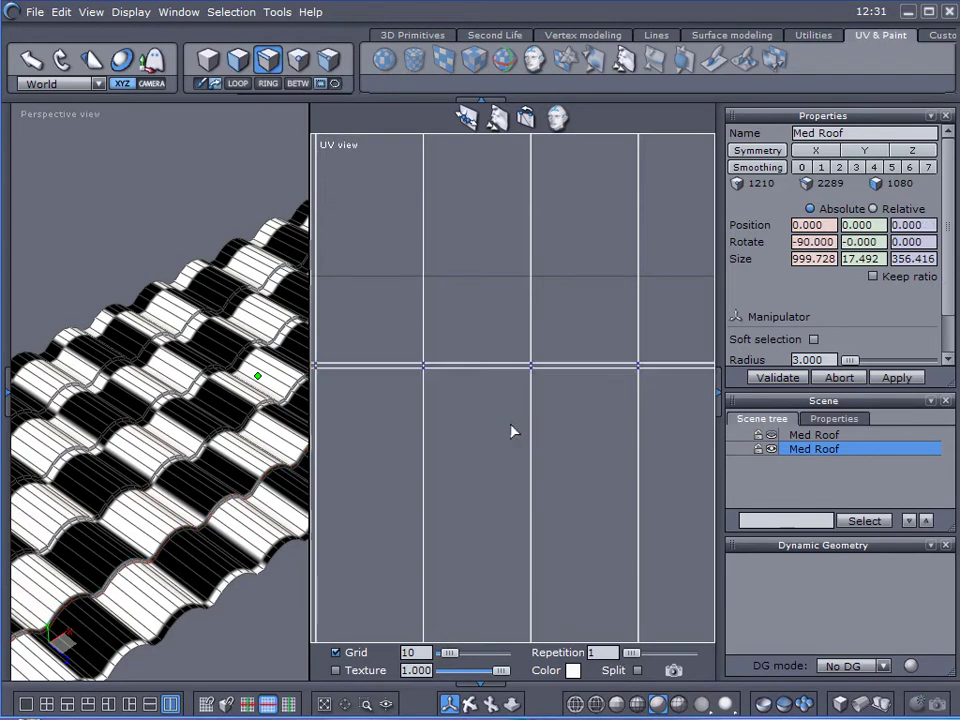
pyautogui.scroll(-4, 512, 431)
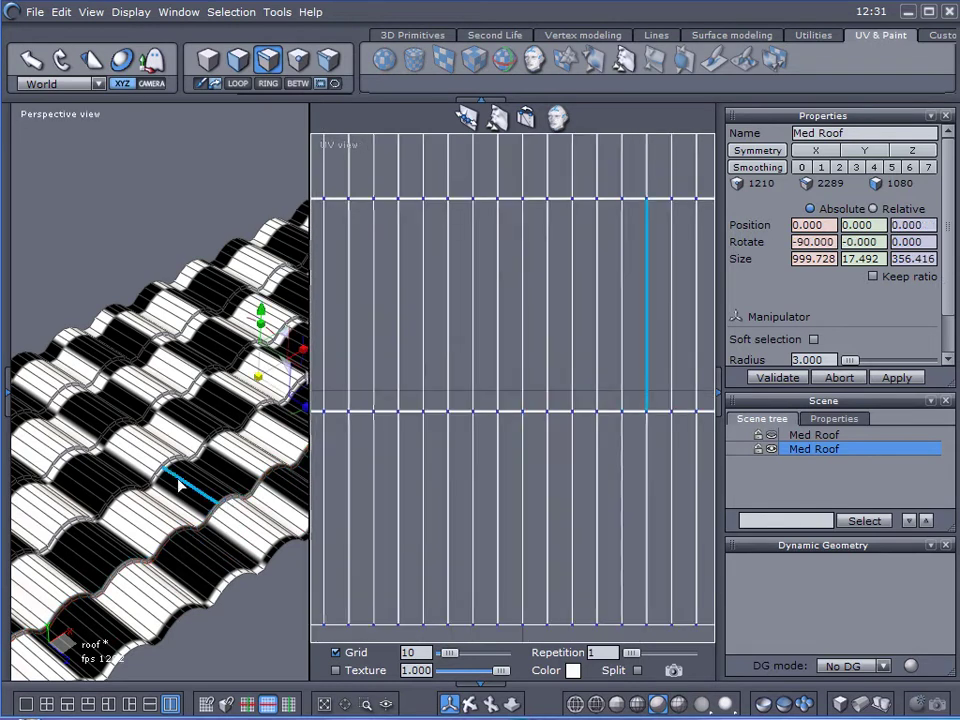
pyautogui.scroll(-5, 514, 372)
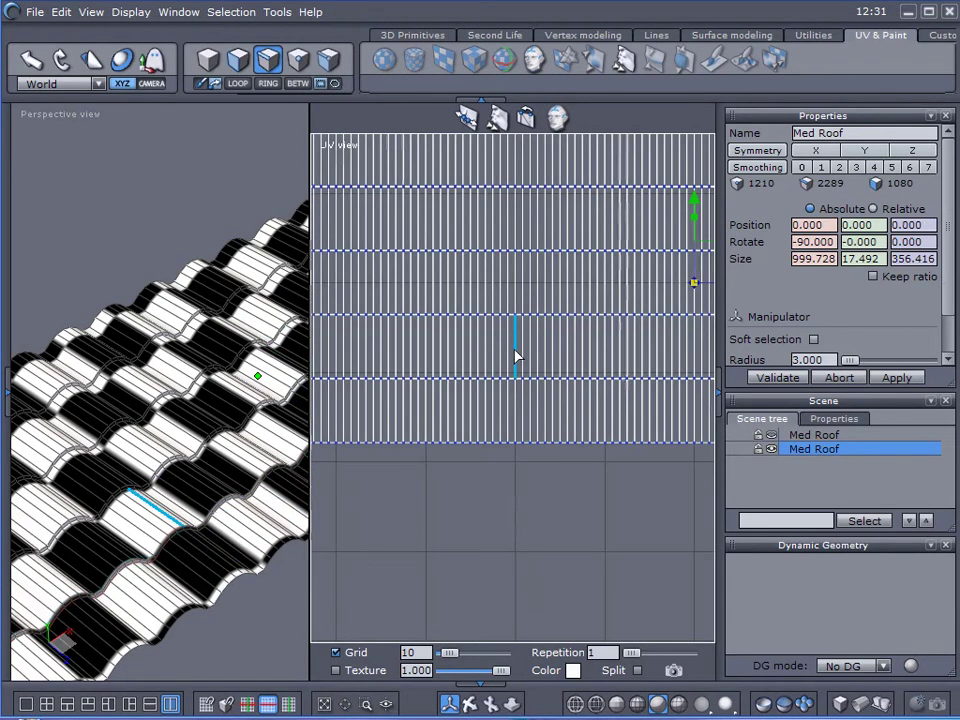
# Step: Save a snapshot of the roof's full UV layout to the Desktop as the image test, replacing the existing file
pyautogui.moveTo(516, 356); pyautogui.dragTo(536, 478, button='middle')
pyautogui.scroll(-3, 554, 478)
pyautogui.scroll(-2, 540, 467)
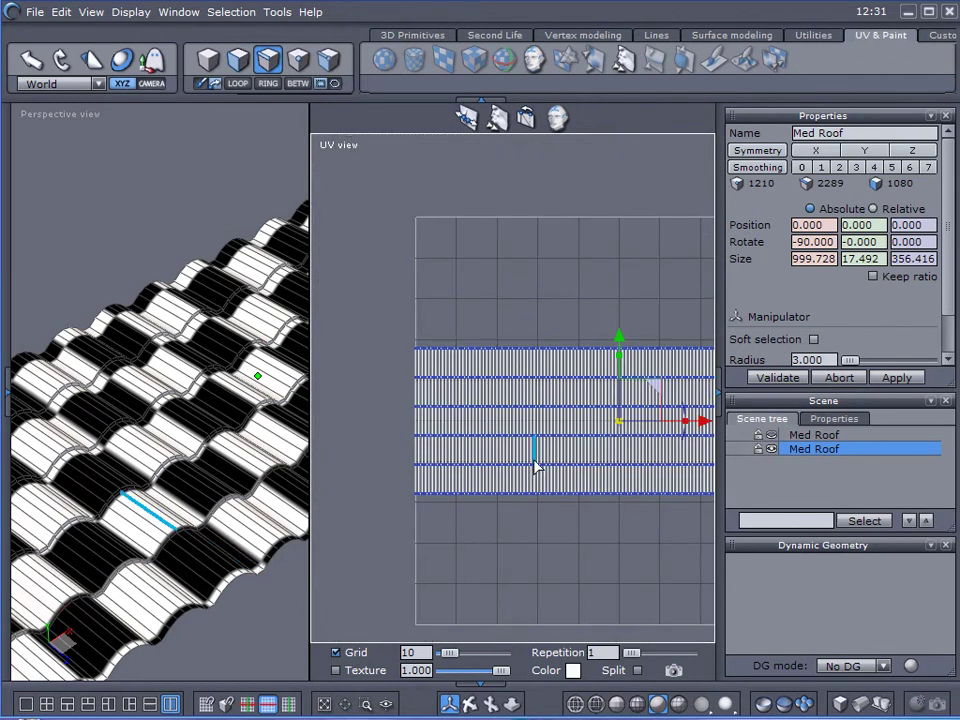
pyautogui.moveTo(435, 429); pyautogui.dragTo(343, 411, button='middle')
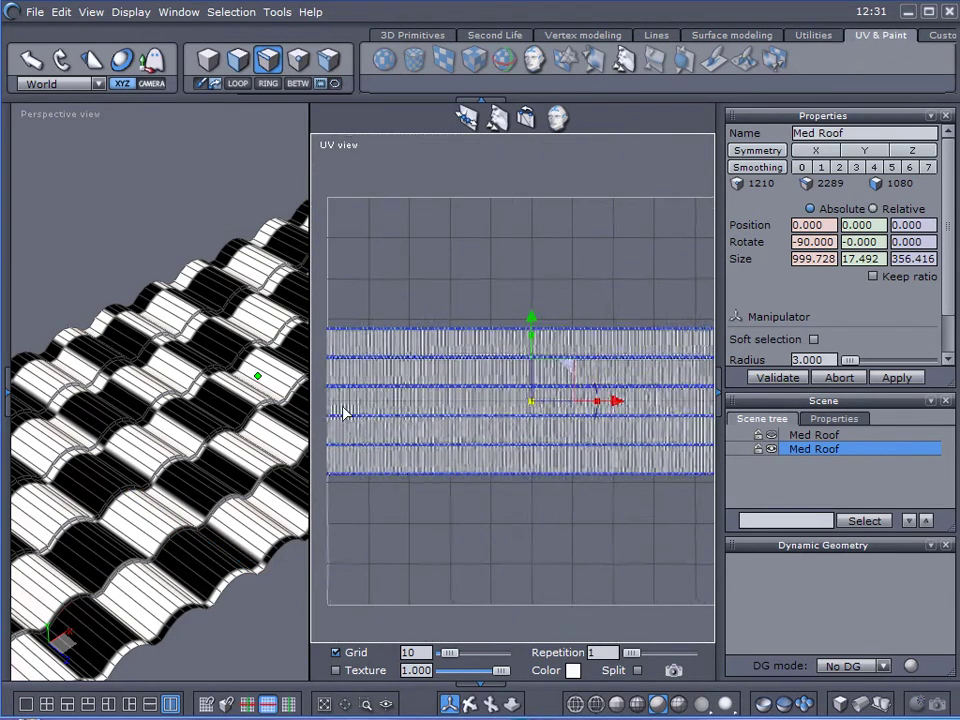
pyautogui.scroll(-2, 386, 418)
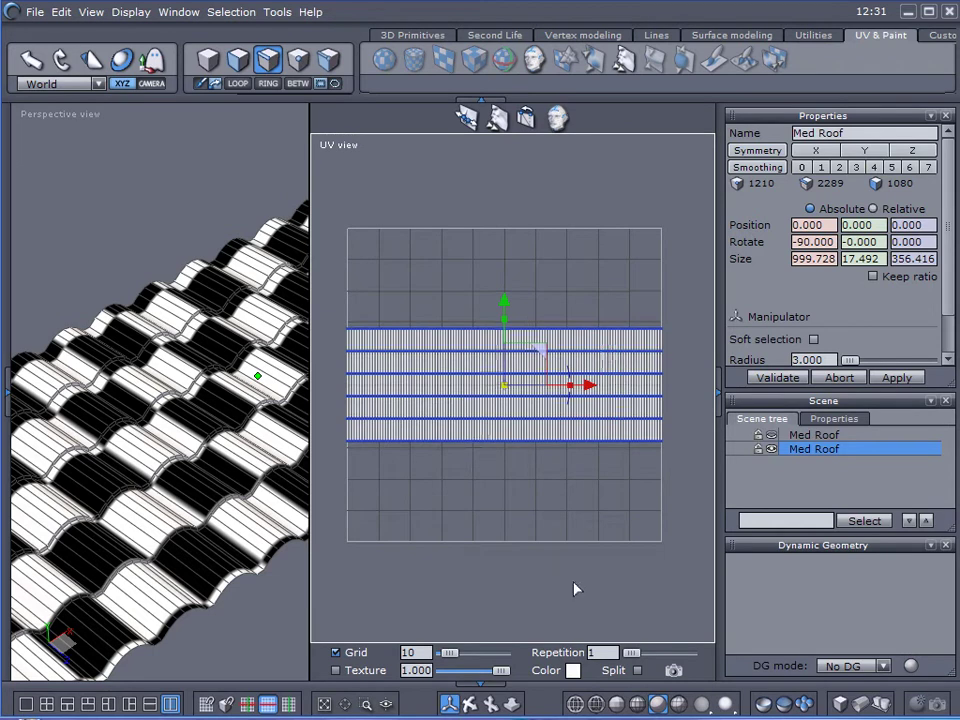
pyautogui.click(675, 677)
pyautogui.scroll(-3, 463, 385)
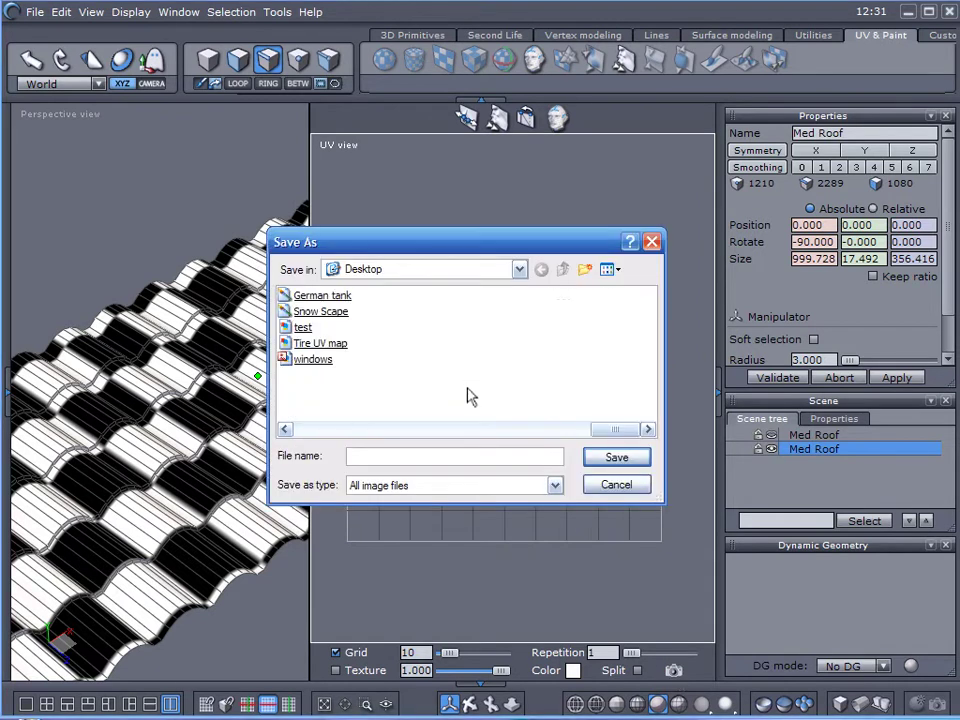
pyautogui.doubleClick(298, 328)
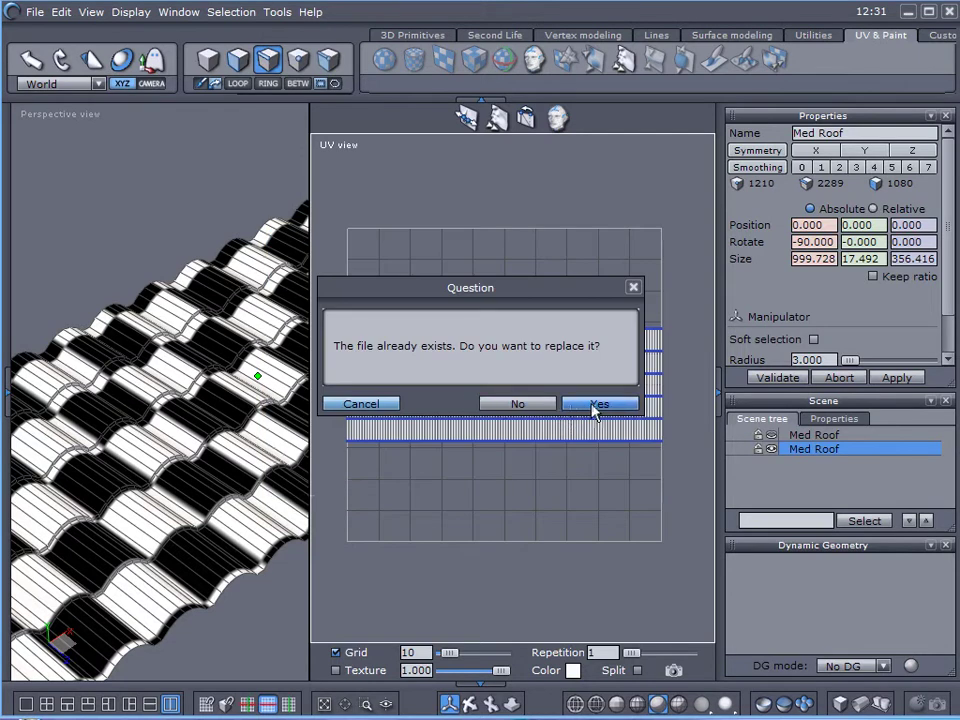
pyautogui.click(597, 404)
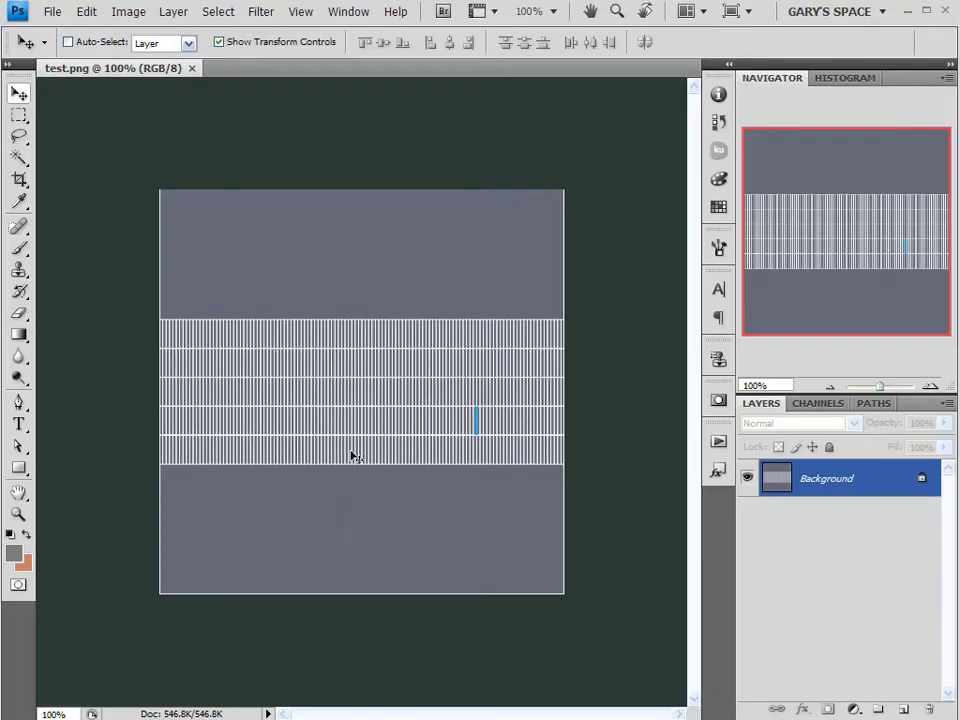
# Step: In Photoshop, resample test.png to a resolution of 200 pixels/inch, making it 1200 by 1200 pixels
pyautogui.keyDown('alt'); pyautogui.scroll(2, 351, 454); pyautogui.keyUp('alt')
pyautogui.keyDown('alt'); pyautogui.scroll(2, 377, 394); pyautogui.keyUp('alt')
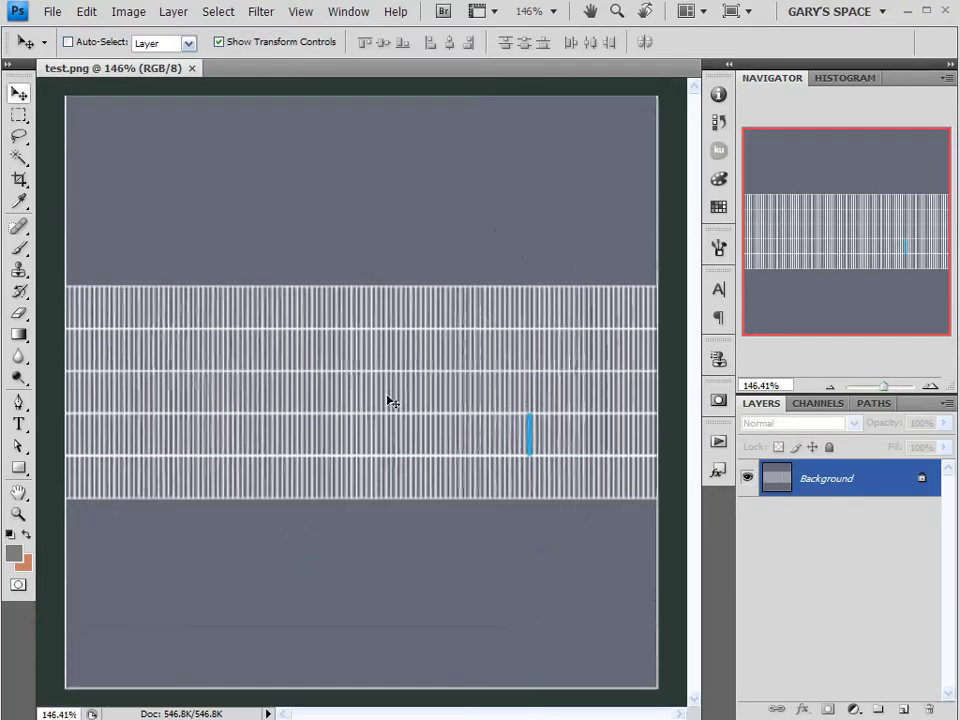
pyautogui.keyDown('alt'); pyautogui.scroll(-1, 245, 275); pyautogui.keyUp('alt')
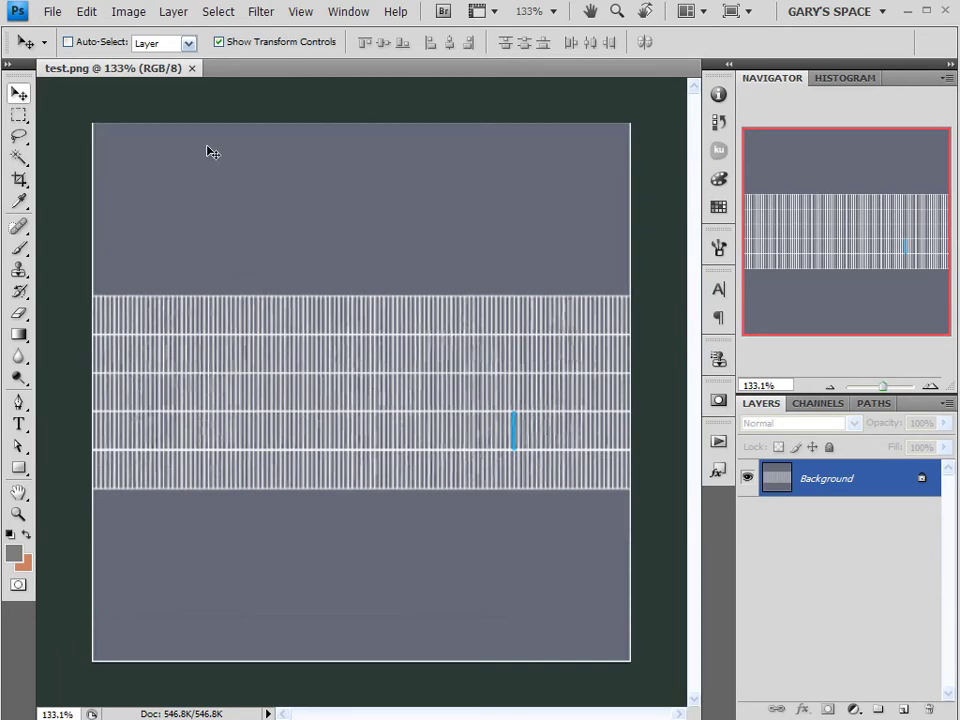
pyautogui.click(128, 12)
pyautogui.click(150, 137)
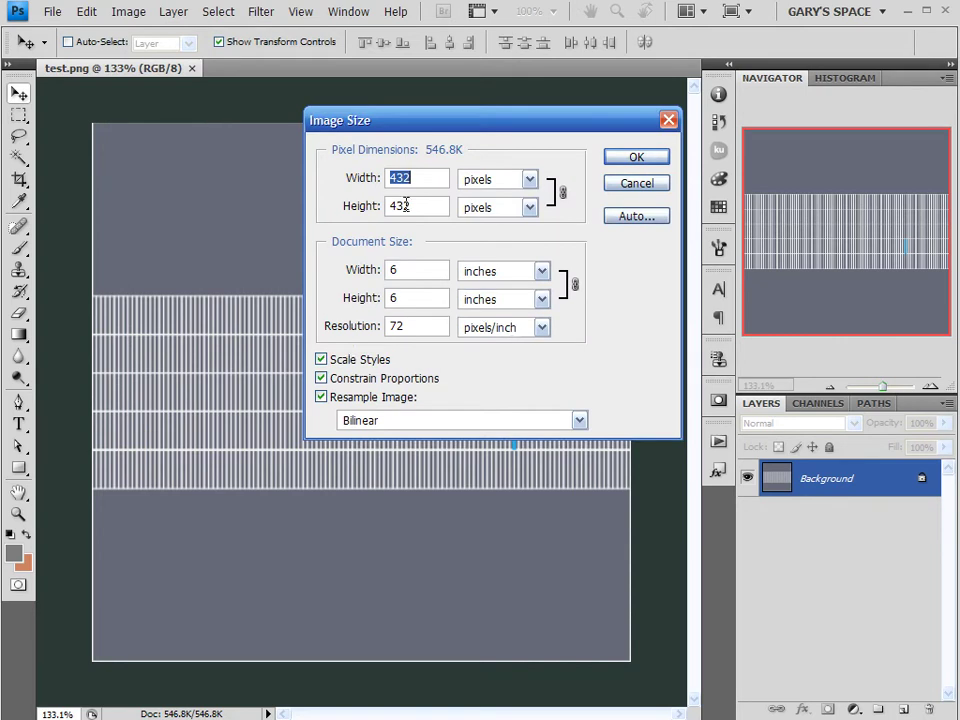
pyautogui.doubleClick(417, 328)
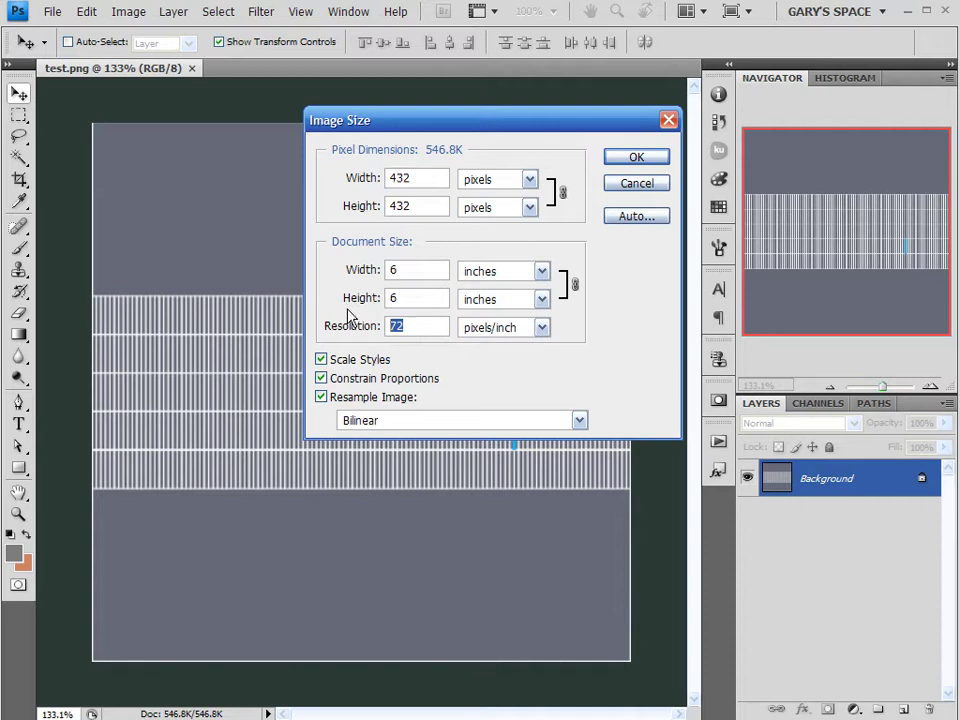
pyautogui.write('1')
pyautogui.press('BackSpace')
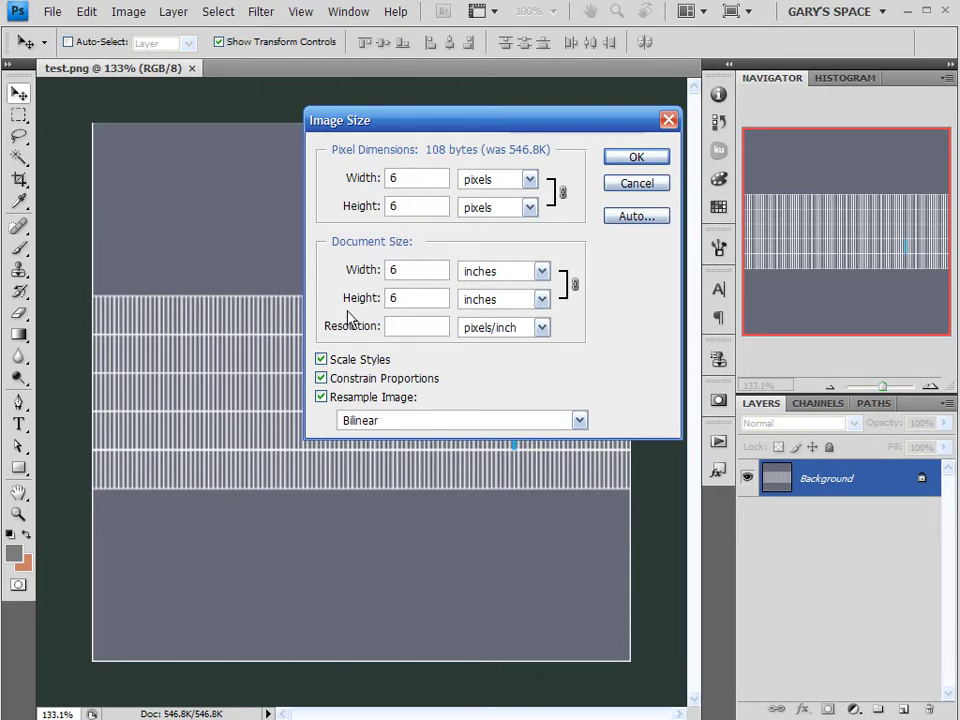
pyautogui.write('200')
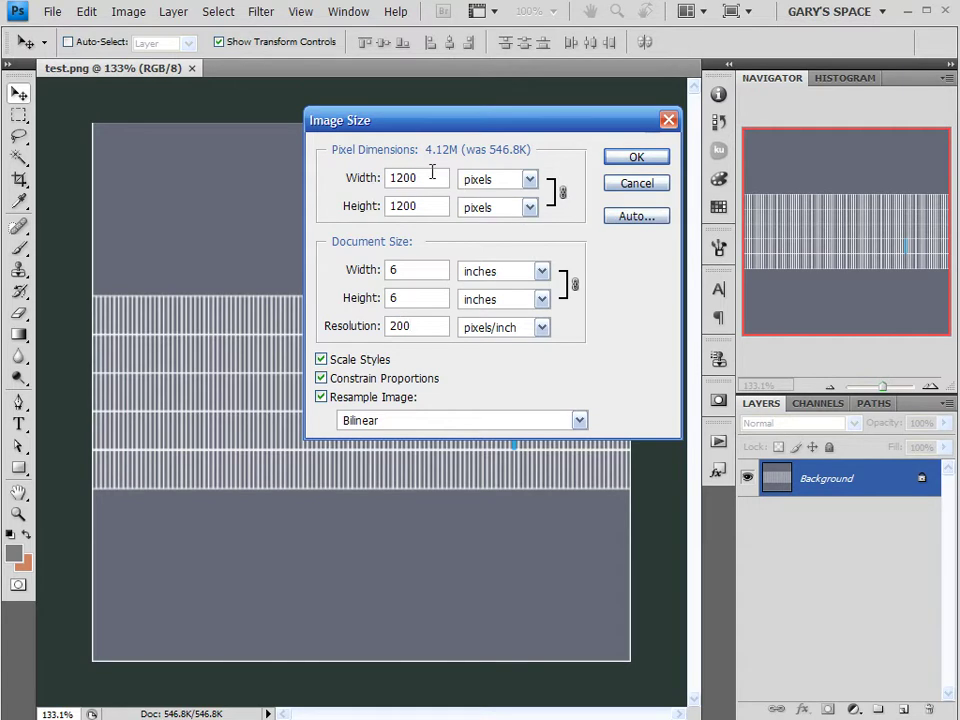
pyautogui.click(636, 158)
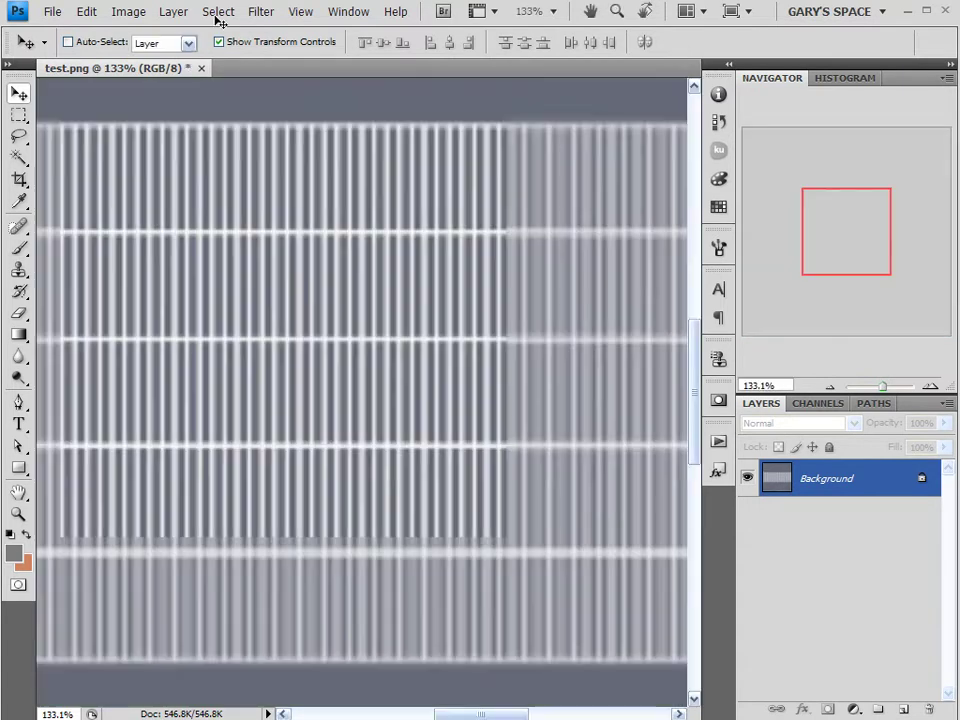
# Step: Enlarge the UV layout image to 3000 by 3000 pixels with its proportions constrained
pyautogui.click(130, 12)
pyautogui.click(150, 138)
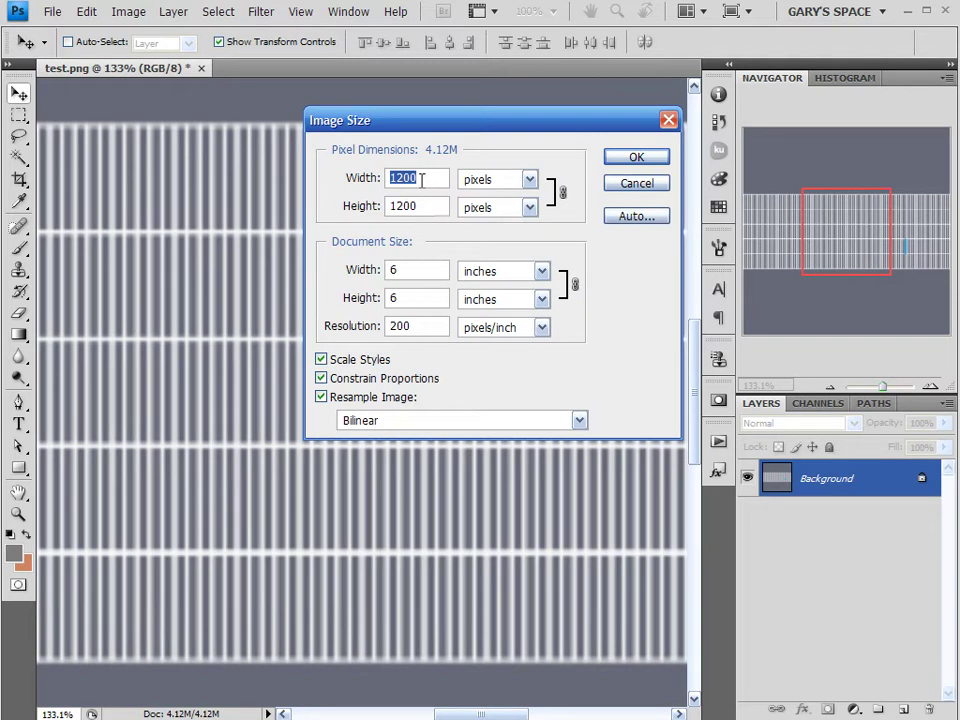
pyautogui.write('3000')
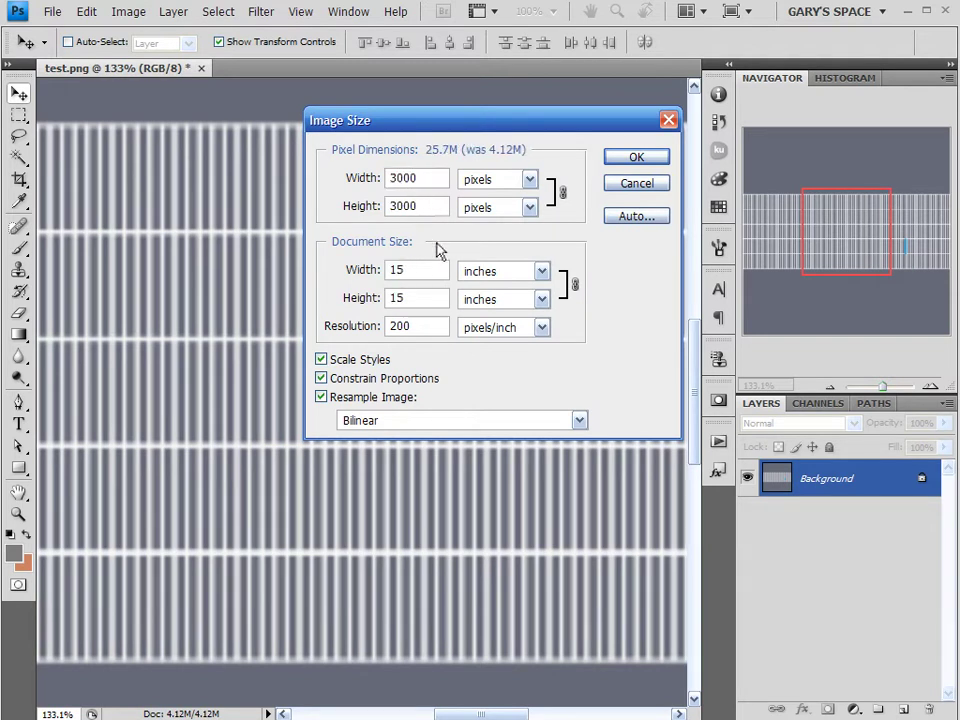
pyautogui.click(621, 160)
pyautogui.keyDown('alt'); pyautogui.scroll(-3, 445, 311); pyautogui.keyUp('alt')
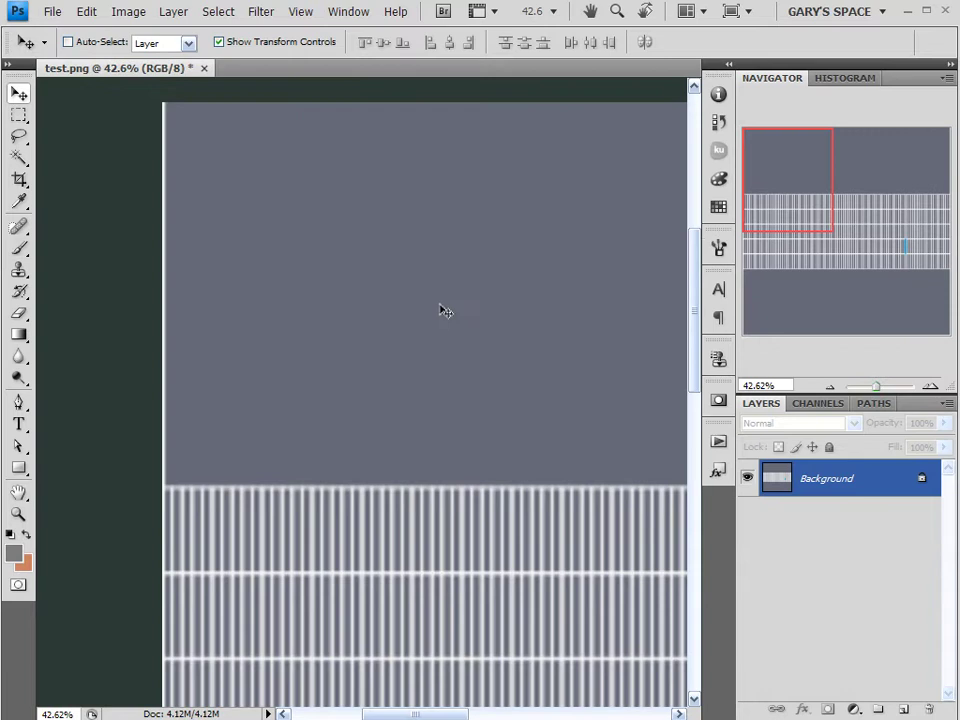
pyautogui.keyDown('alt'); pyautogui.scroll(-3, 445, 311); pyautogui.keyUp('alt')
pyautogui.keyDown('alt'); pyautogui.scroll(1, 380, 400); pyautogui.keyUp('alt')
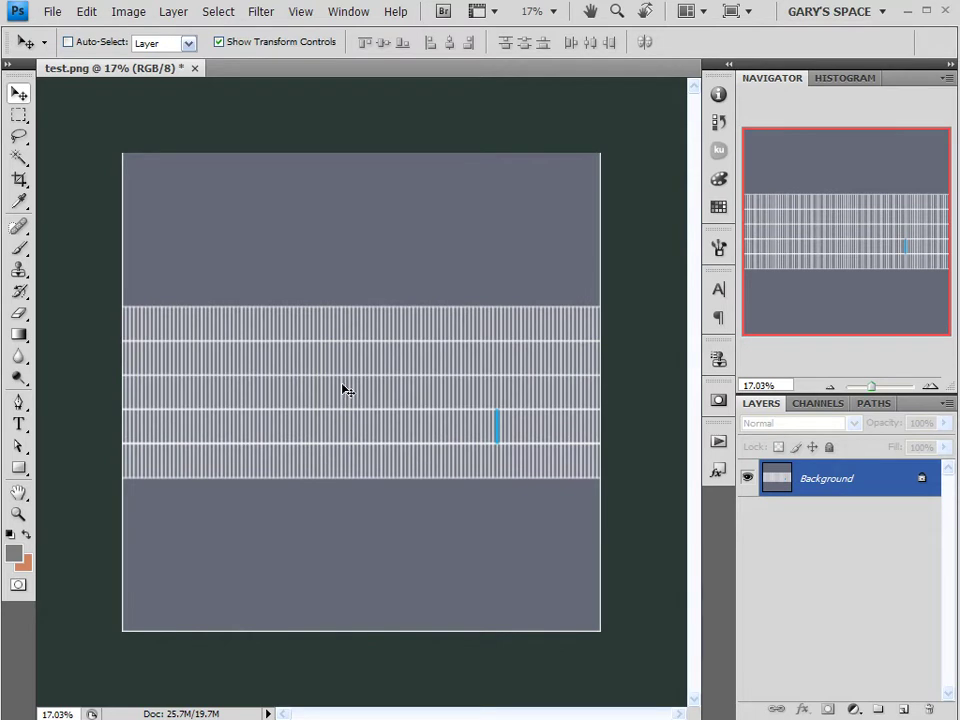
pyautogui.keyDown('alt'); pyautogui.scroll(1, 365, 383); pyautogui.keyUp('alt')
pyautogui.keyDown('alt'); pyautogui.scroll(1, 365, 383); pyautogui.keyUp('alt')
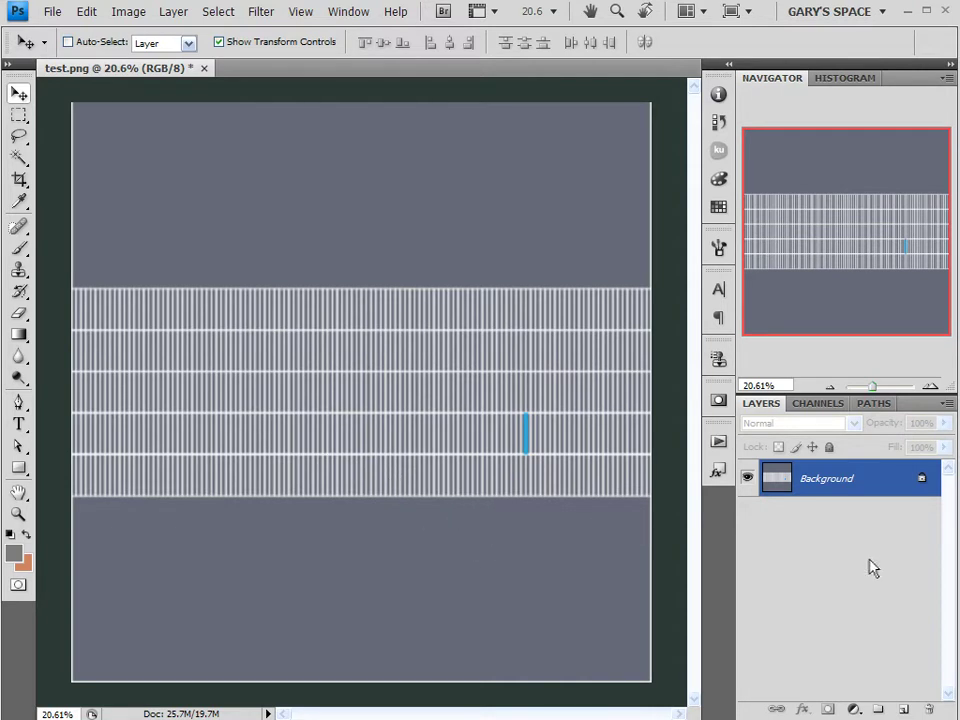
# Step: Add a new layer above the UV layout and set the foreground colour to terracotta orange, c16132
pyautogui.click(904, 711)
pyautogui.click(10, 535)
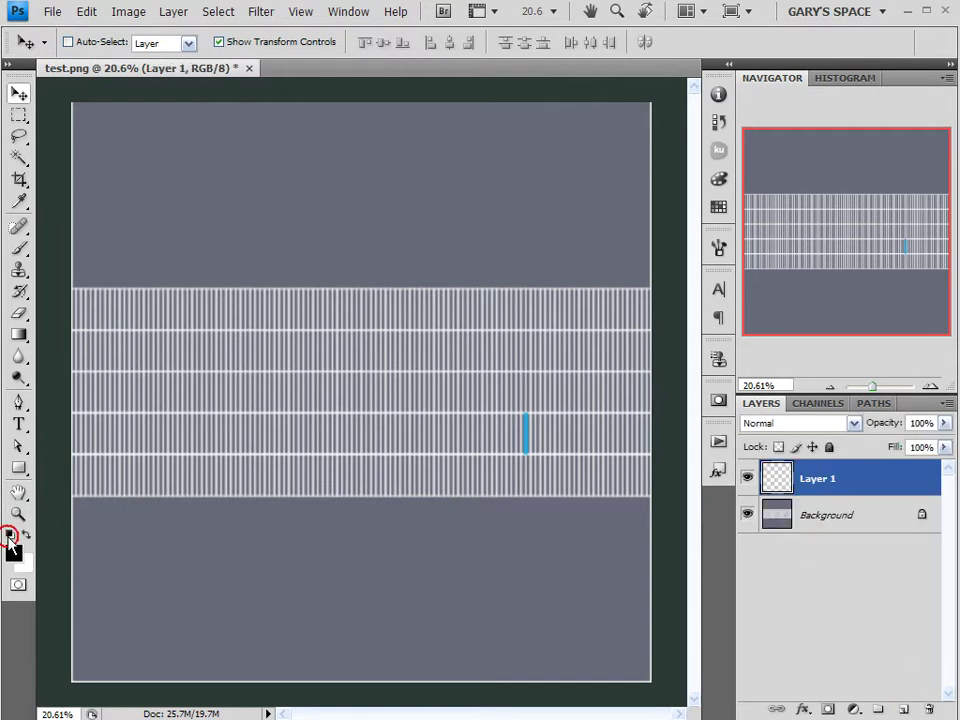
pyautogui.click(14, 552)
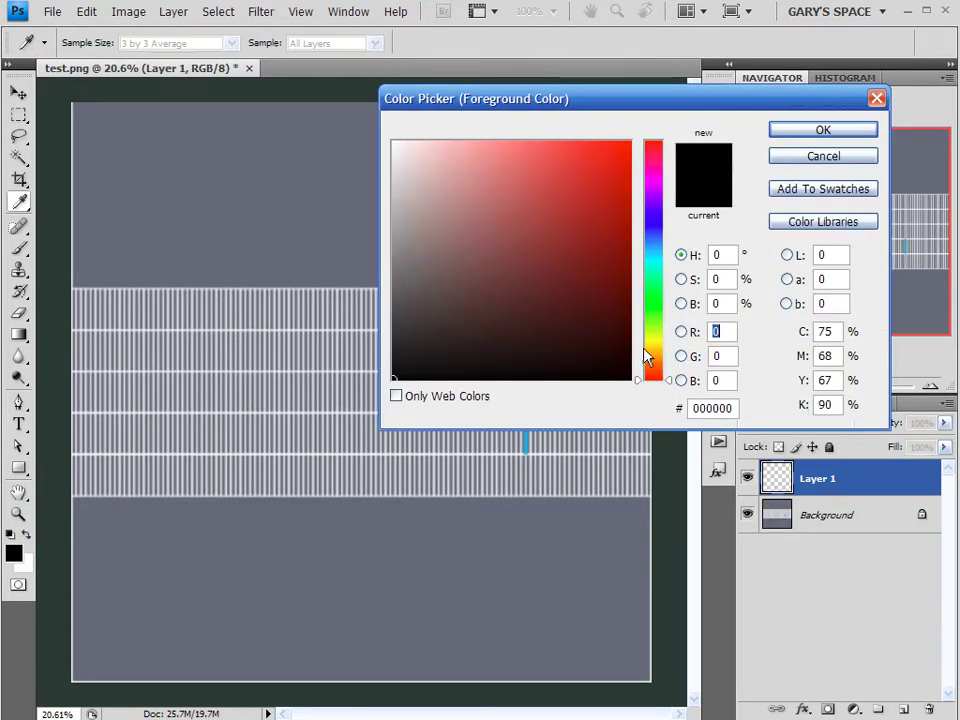
pyautogui.moveTo(645, 357); pyautogui.dragTo(650, 366)
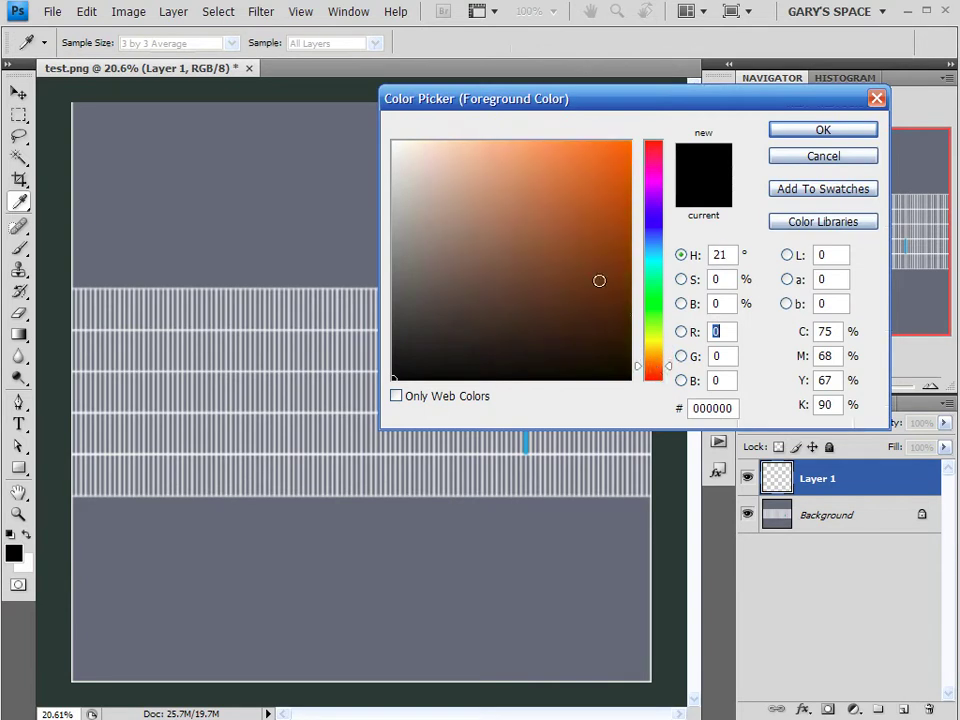
pyautogui.moveTo(559, 221); pyautogui.dragTo(559, 208)
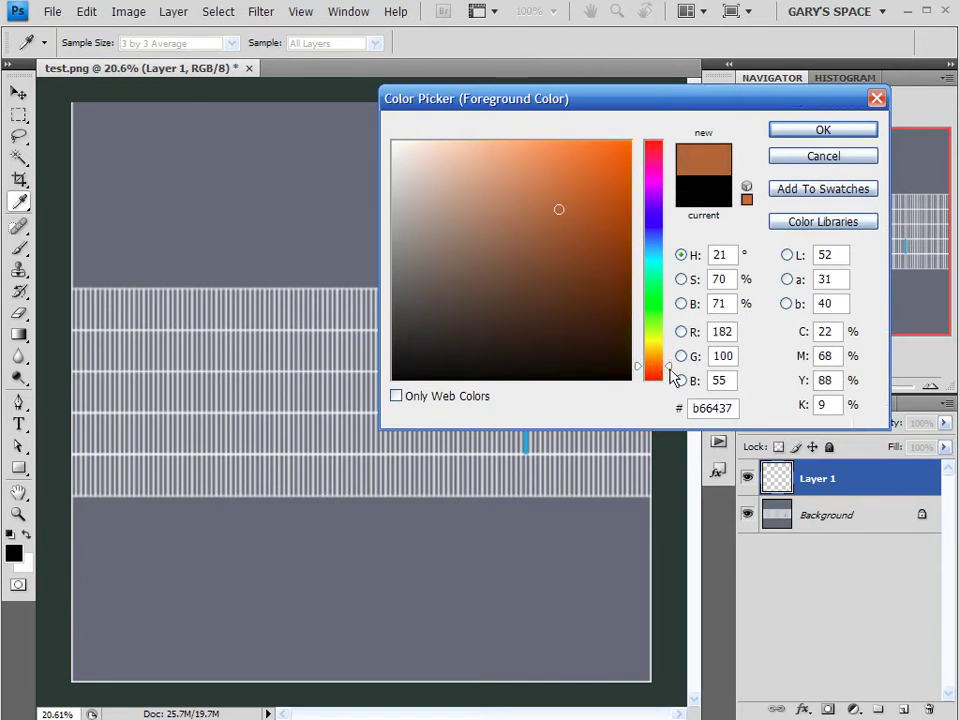
pyautogui.moveTo(672, 375); pyautogui.dragTo(678, 381)
pyautogui.moveTo(557, 209)
pyautogui.mouseDown()
pyautogui.moveTo(527, 213)
pyautogui.moveTo(523, 195)
pyautogui.moveTo(552, 221)
pyautogui.moveTo(569, 199)
pyautogui.mouseUp()
pyautogui.moveTo(671, 371); pyautogui.dragTo(671, 367)
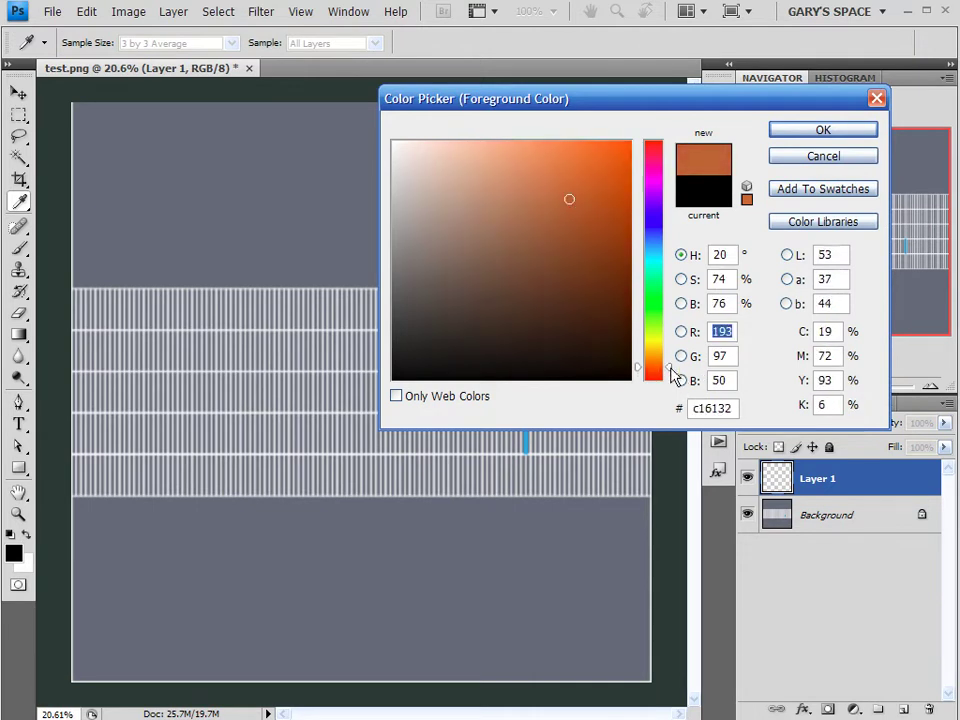
pyautogui.click(823, 130)
pyautogui.press('v')
pyautogui.keyDown('alt'); pyautogui.scroll(-1, 321, 296); pyautogui.keyUp('alt')
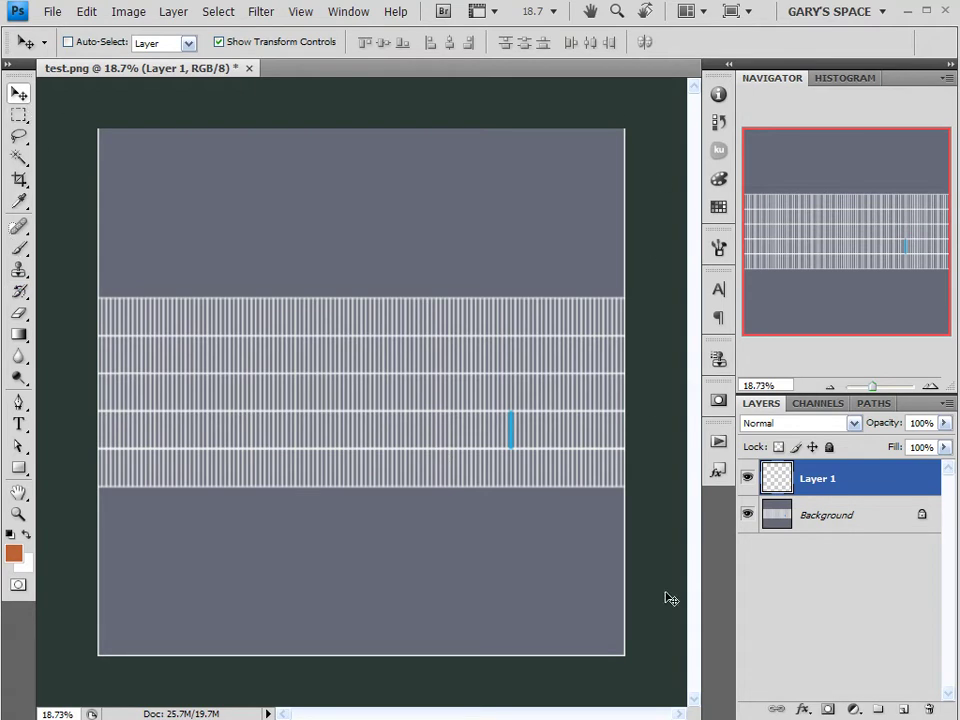
# Step: Fill a full-width rectangular band slightly taller than the UV tile rows with the orange foreground colour on the new layer, and deselect
pyautogui.click(19, 115)
pyautogui.moveTo(62, 274); pyautogui.dragTo(645, 508)
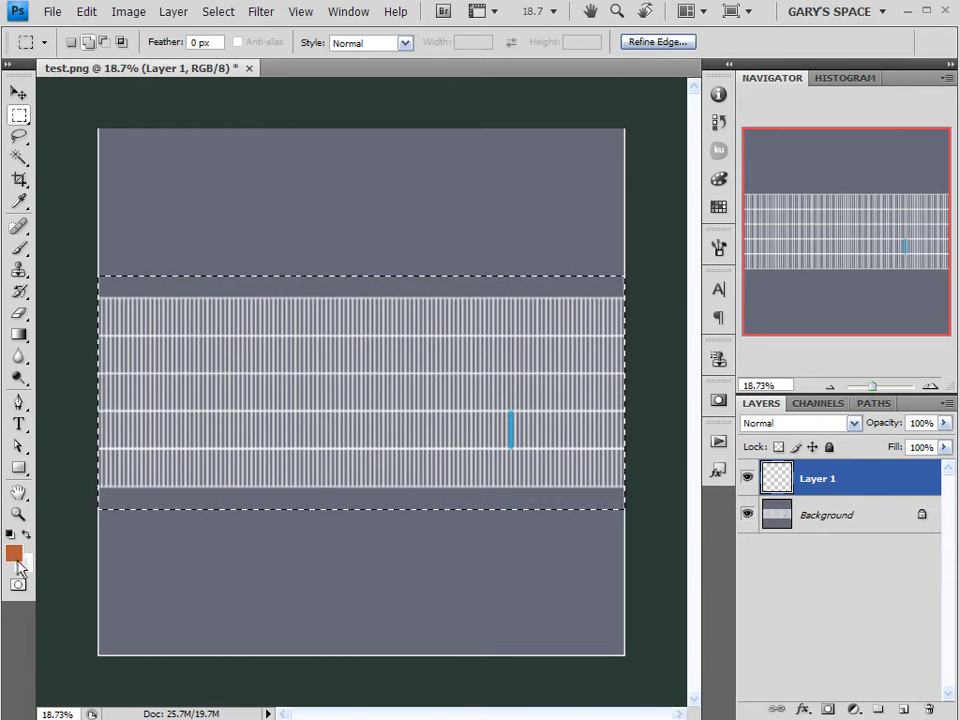
pyautogui.hotkey('alt', 'BackSpace')
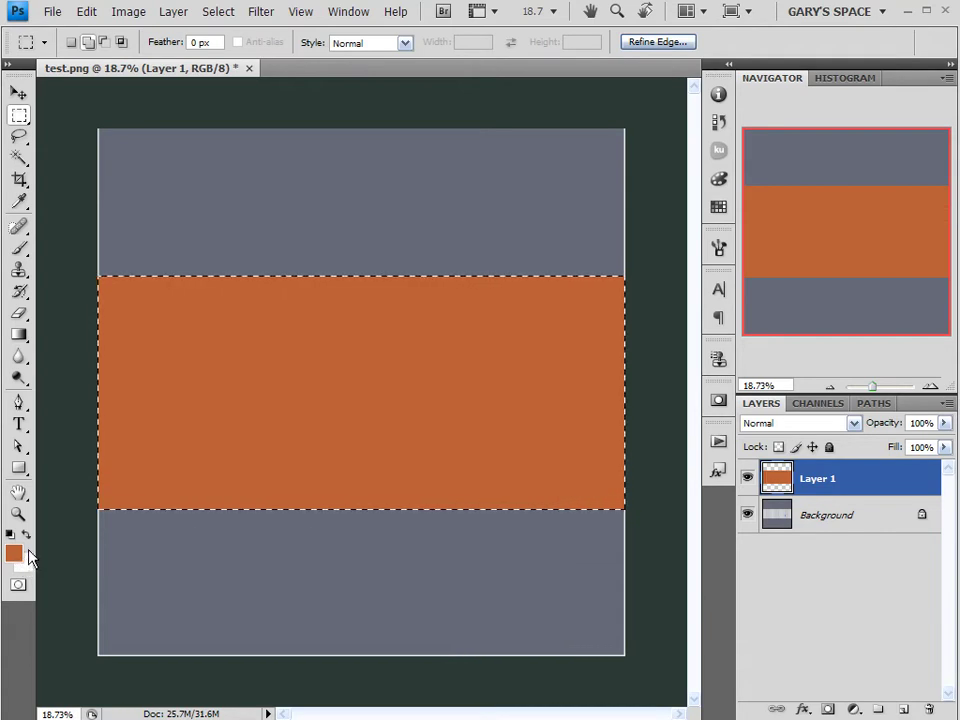
pyautogui.hotkey('ctrl', 'd')
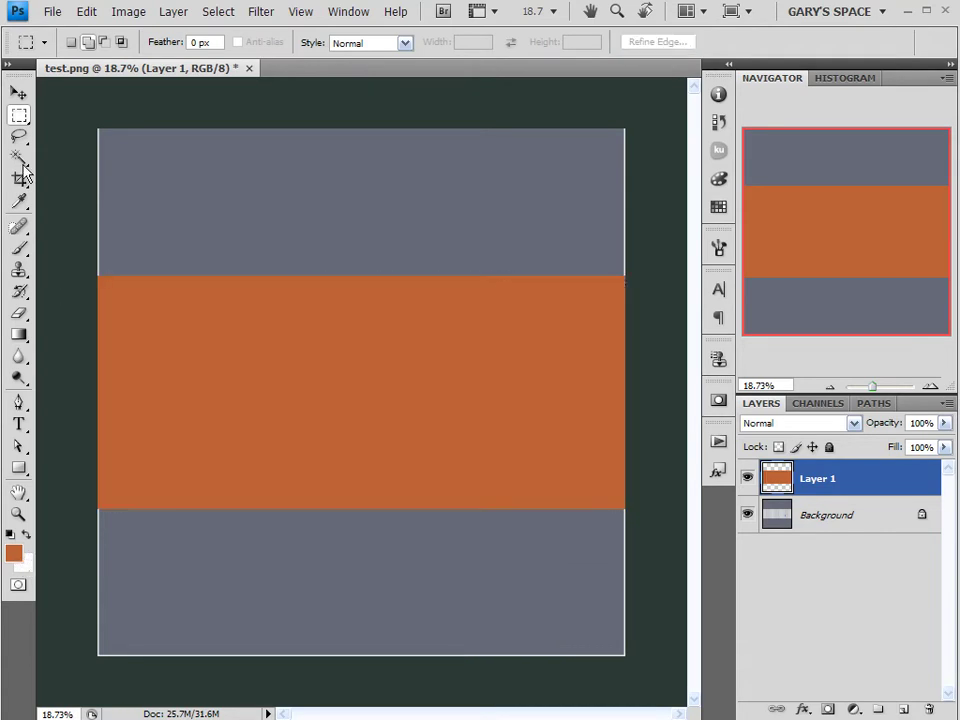
# Step: Shift the orange band sideways to uncover part of the UV layout, and undo the move
pyautogui.click(18, 93)
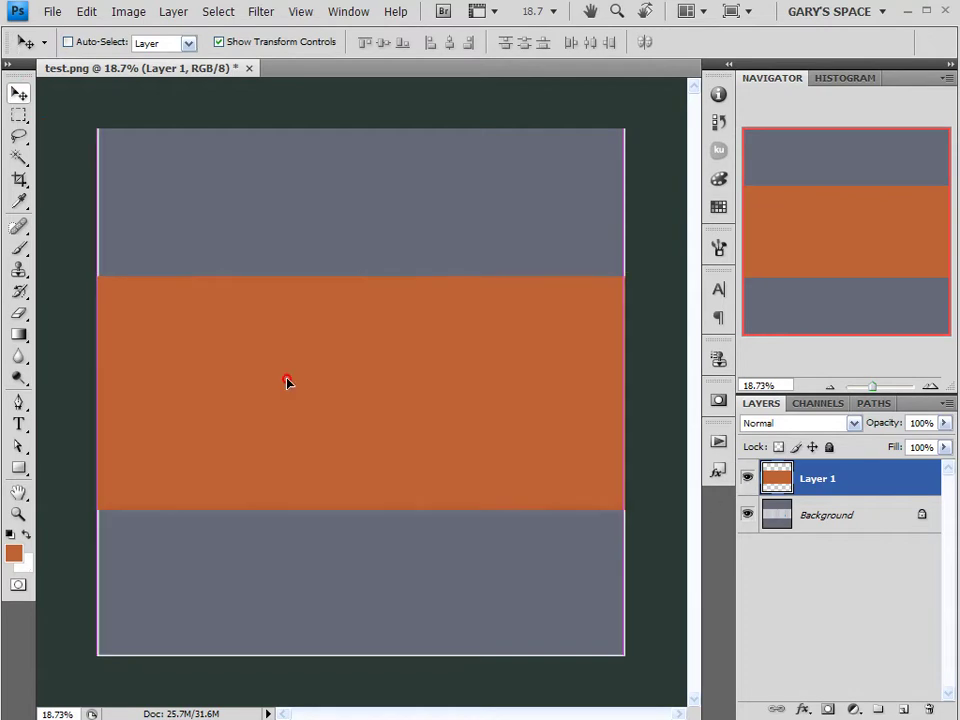
pyautogui.moveTo(250, 380); pyautogui.dragTo(356, 384)
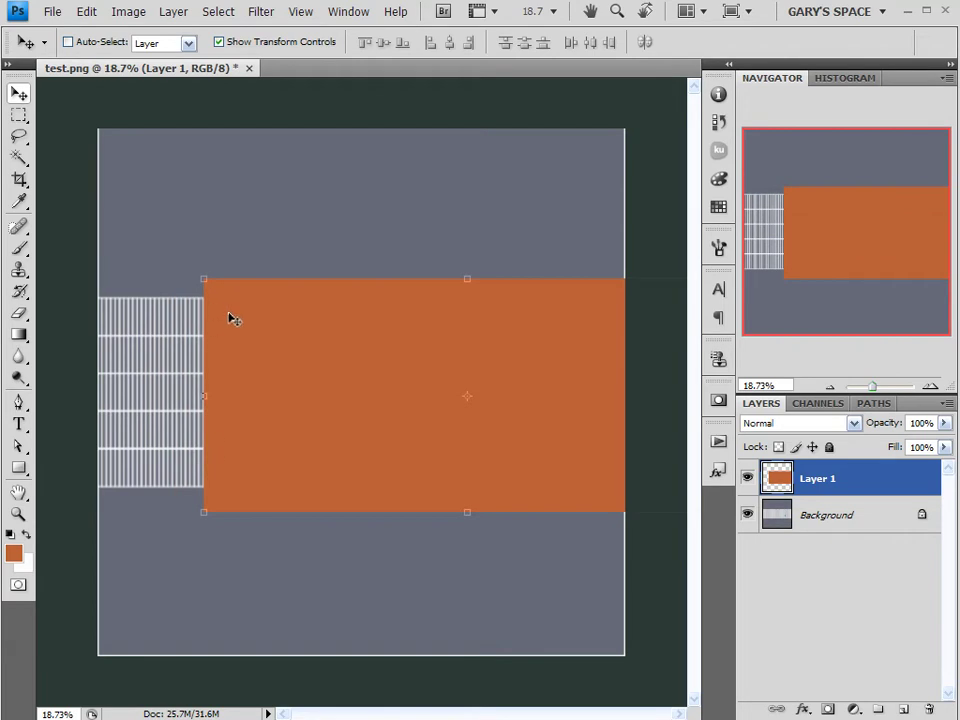
pyautogui.hotkey('ctrl', 'z')
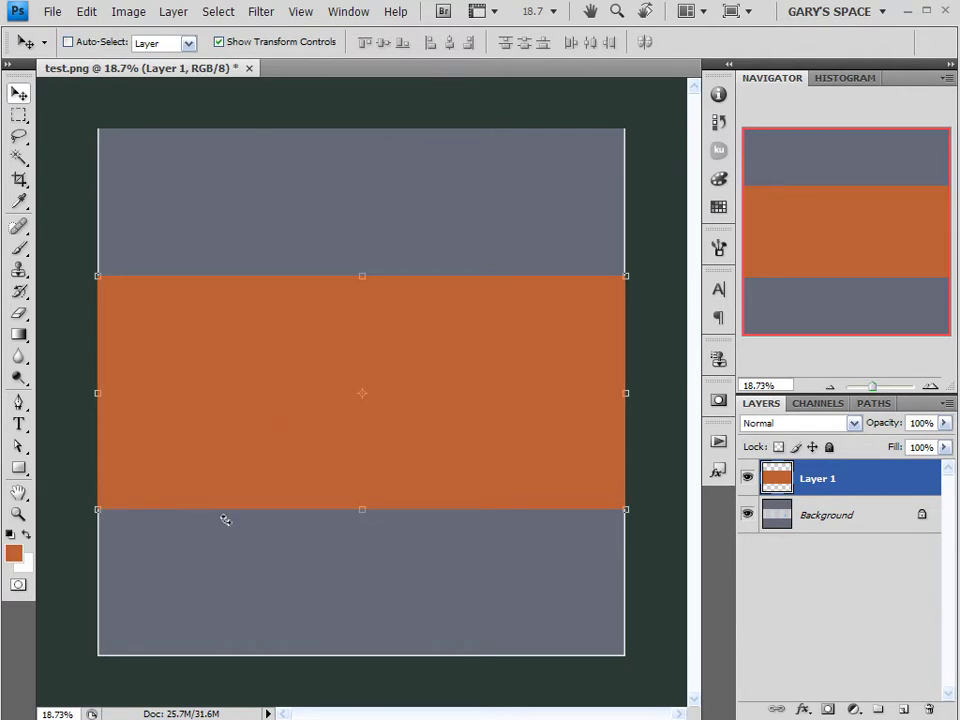
pyautogui.keyDown('alt'); pyautogui.scroll(2, 291, 418); pyautogui.keyUp('alt')
pyautogui.keyDown('alt'); pyautogui.scroll(-1, 320, 430); pyautogui.keyUp('alt')
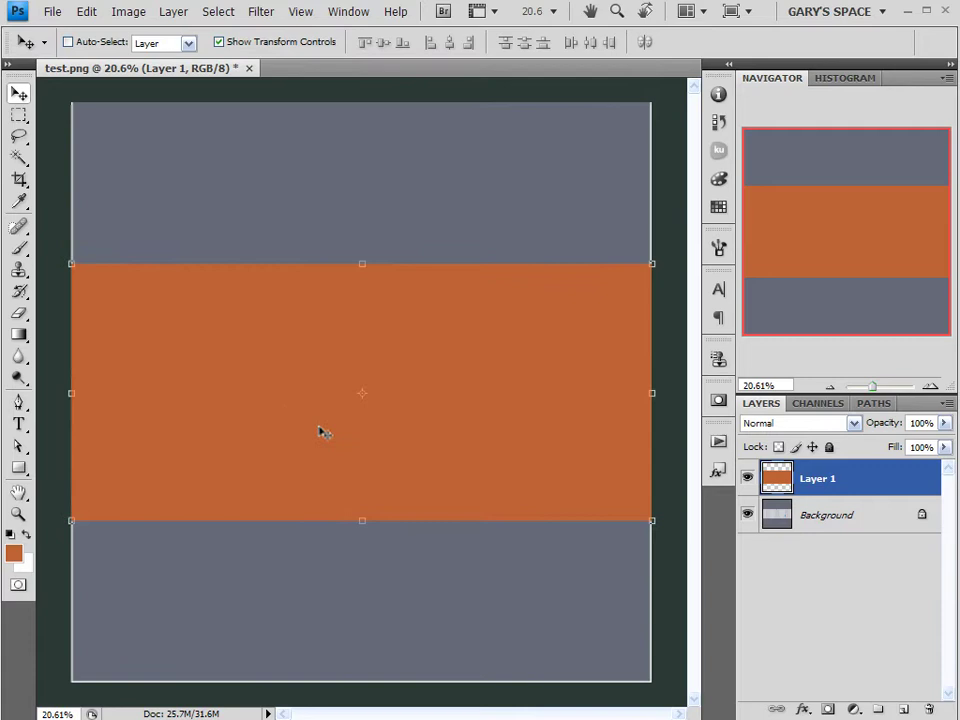
# Step: Add a new layer above the orange band, load the band's outline as a selection and fill it with black
pyautogui.moveTo(903, 480); pyautogui.dragTo(903, 711)
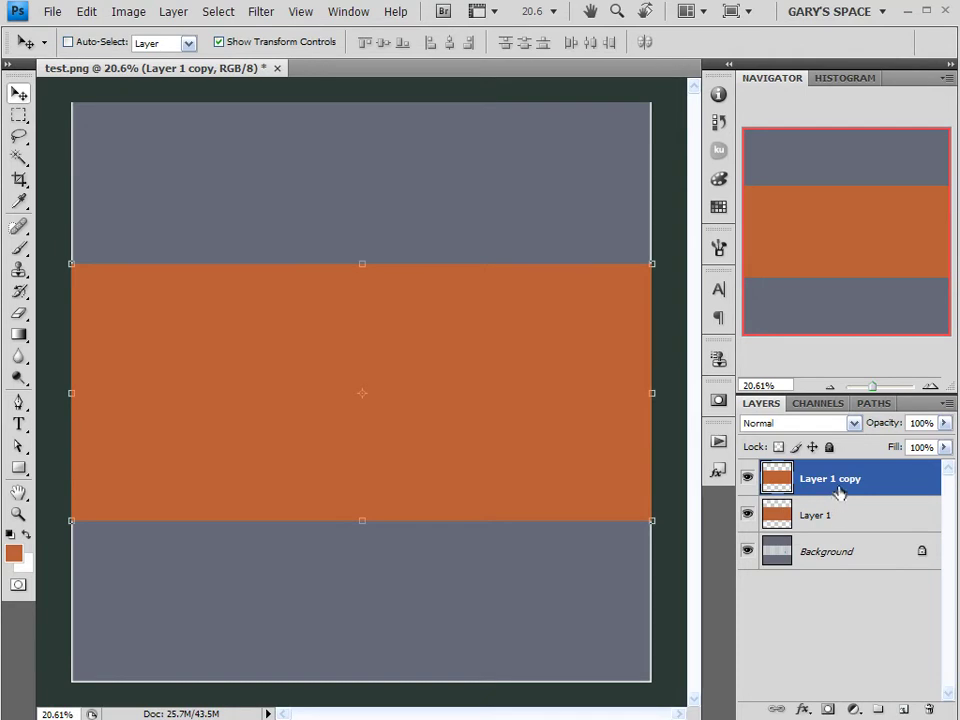
pyautogui.click(928, 709)
pyautogui.click(903, 709)
pyautogui.click(812, 484)
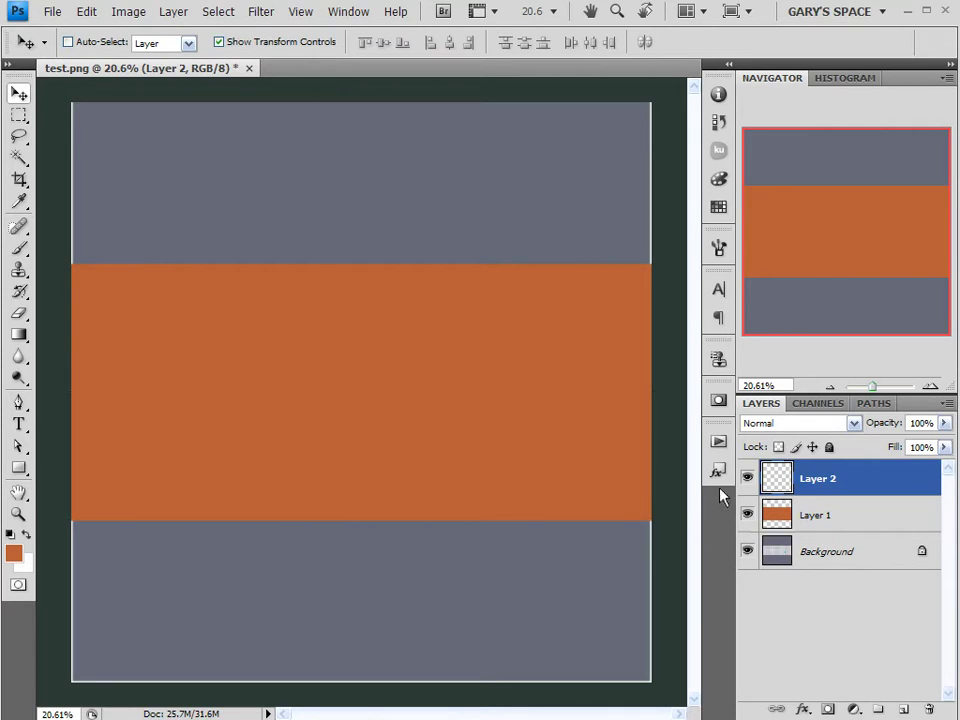
pyautogui.keyDown('ctrl'); pyautogui.click(779, 517); pyautogui.keyUp('ctrl')
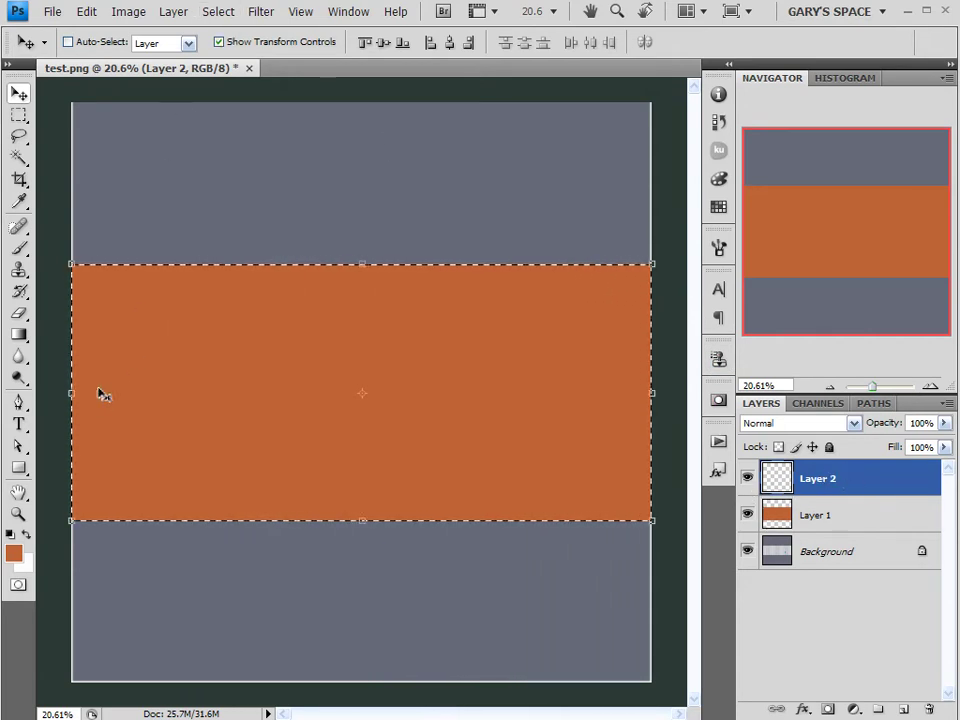
pyautogui.click(10, 537)
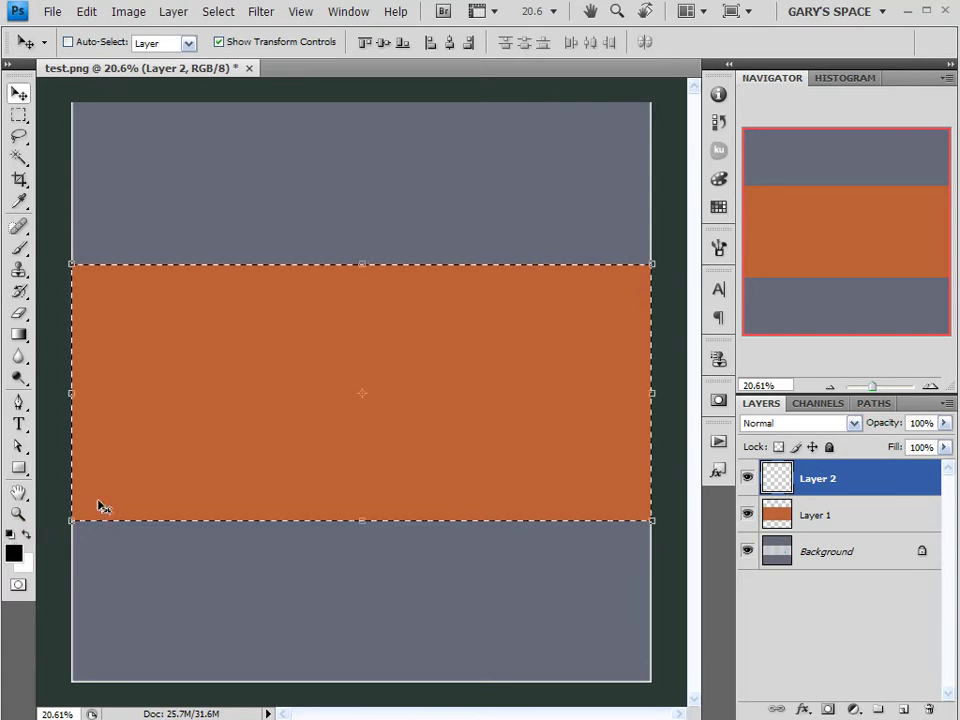
pyautogui.hotkey('alt', 'BackSpace')
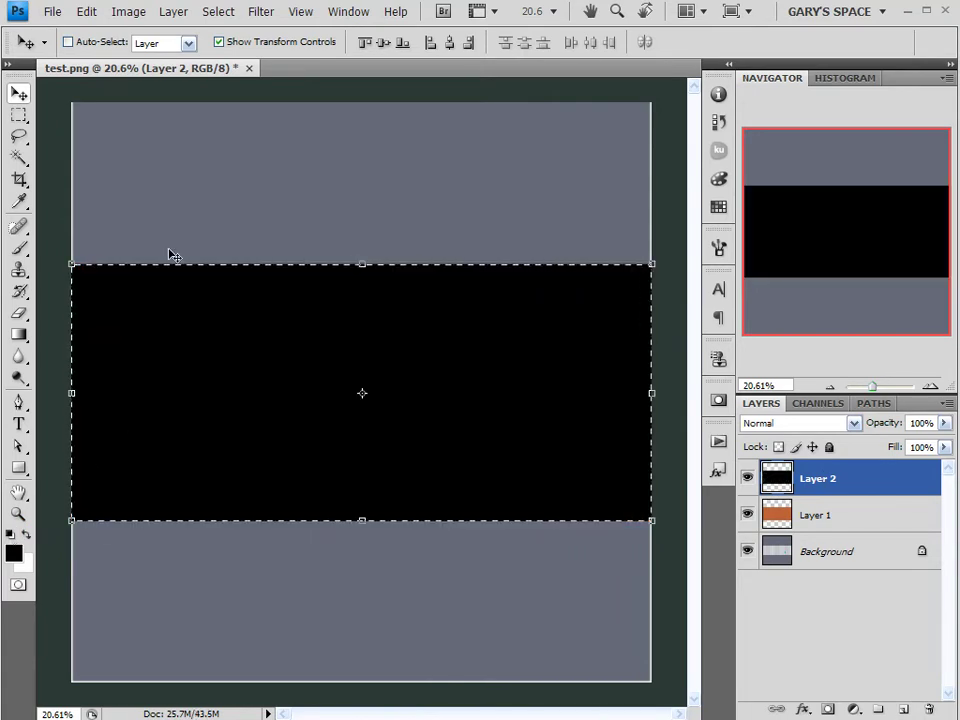
# Step: Add monochromatic Gaussian noise of 131.83% to the black band
pyautogui.click(260, 14)
pyautogui.moveTo(311, 235)
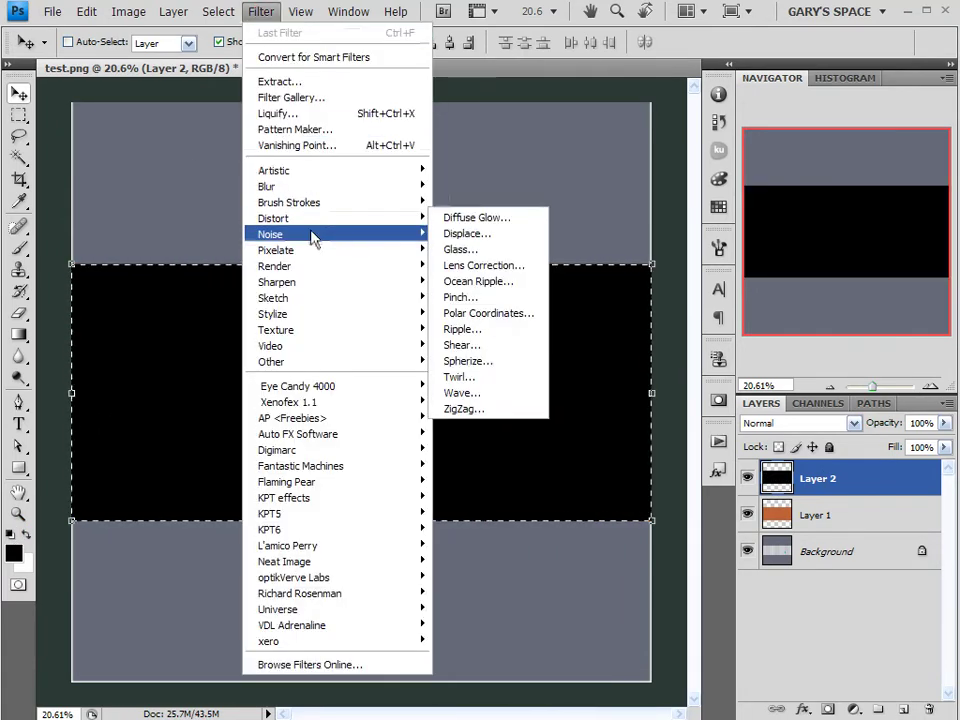
pyautogui.click(468, 234)
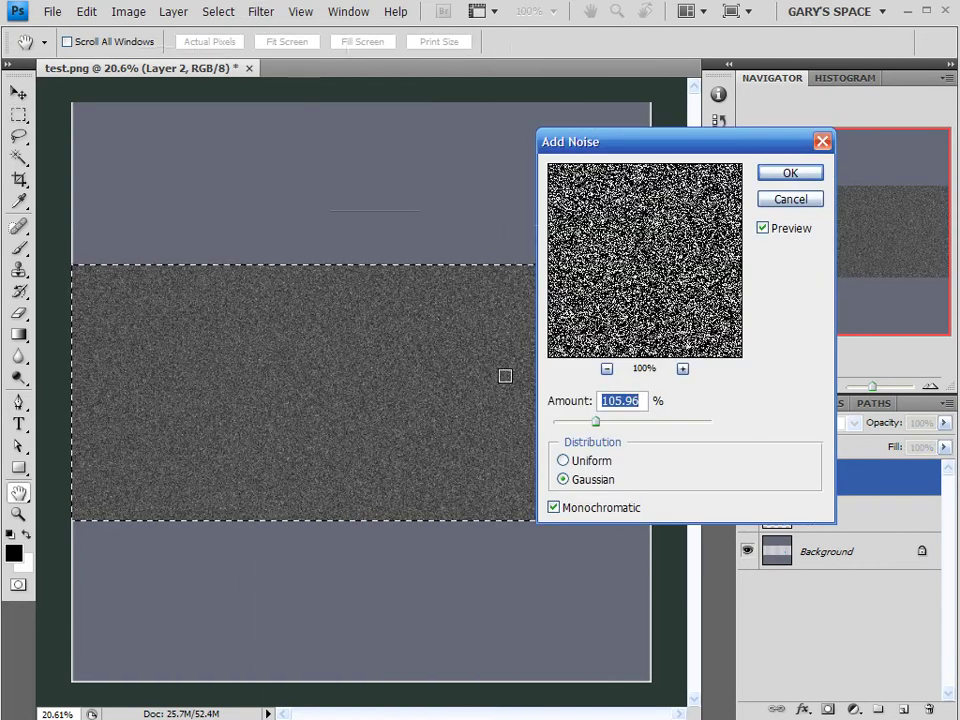
pyautogui.click(598, 412)
pyautogui.moveTo(596, 422); pyautogui.dragTo(606, 426)
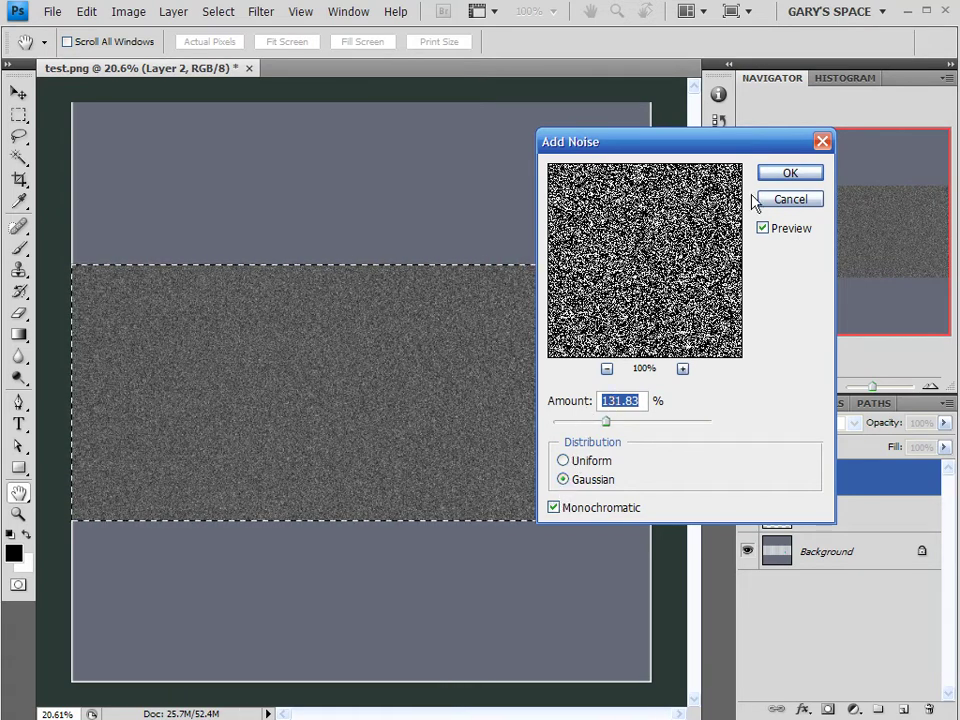
pyautogui.click(783, 176)
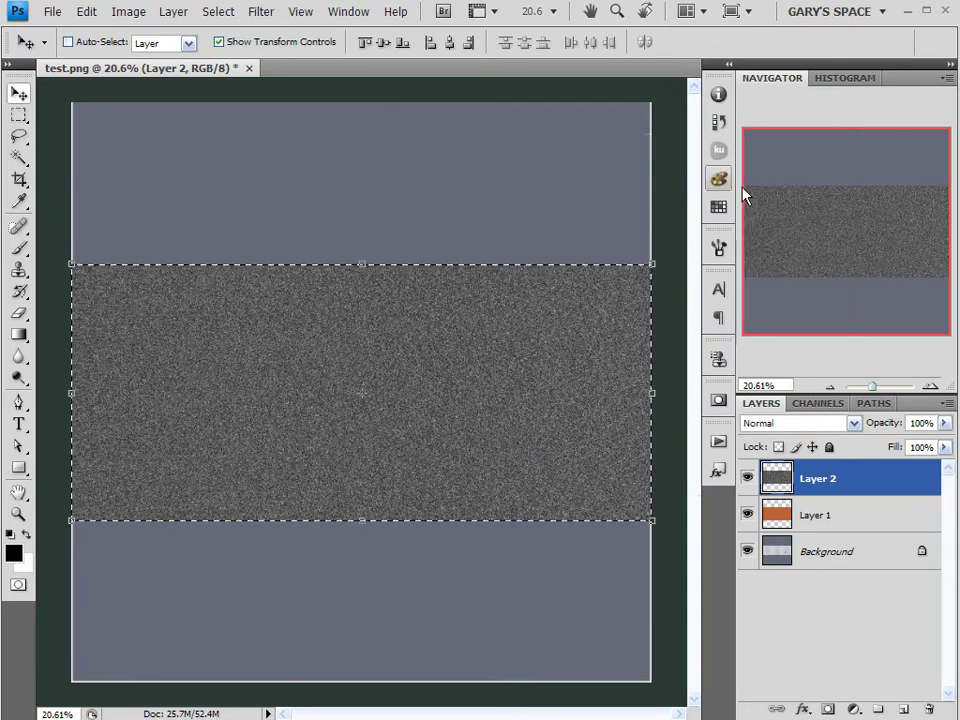
# Step: Emboss the noise band at an angle of 136°, a height of 1 pixel and an amount of 61%
pyautogui.click(257, 17)
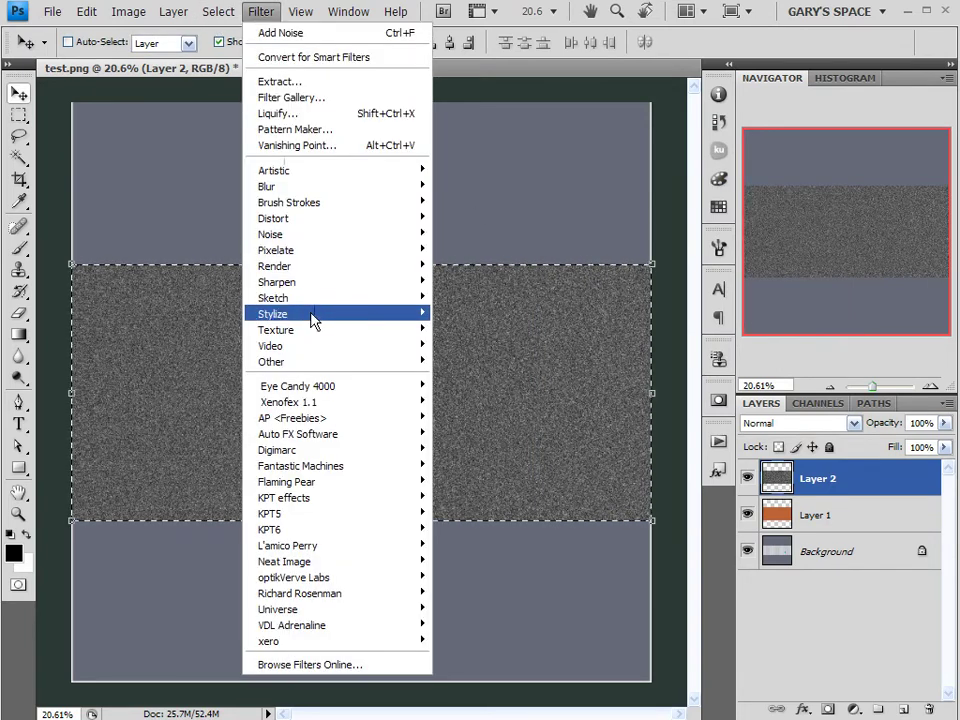
pyautogui.click(771, 116)
pyautogui.keyDown('alt'); pyautogui.scroll(3, 352, 346); pyautogui.keyUp('alt')
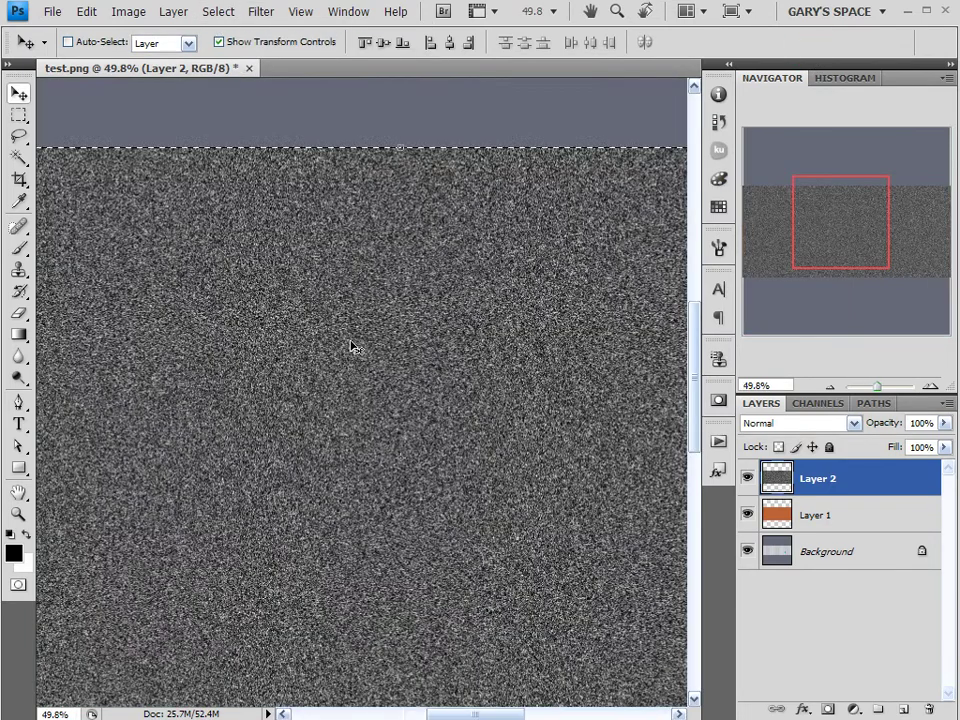
pyautogui.click(263, 16)
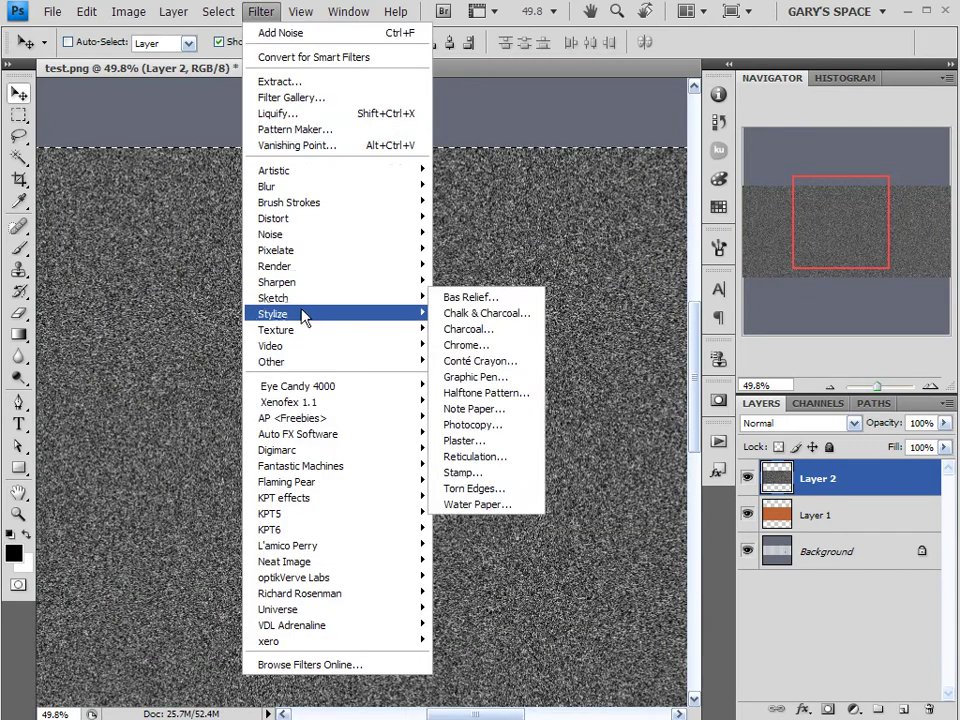
pyautogui.click(456, 328)
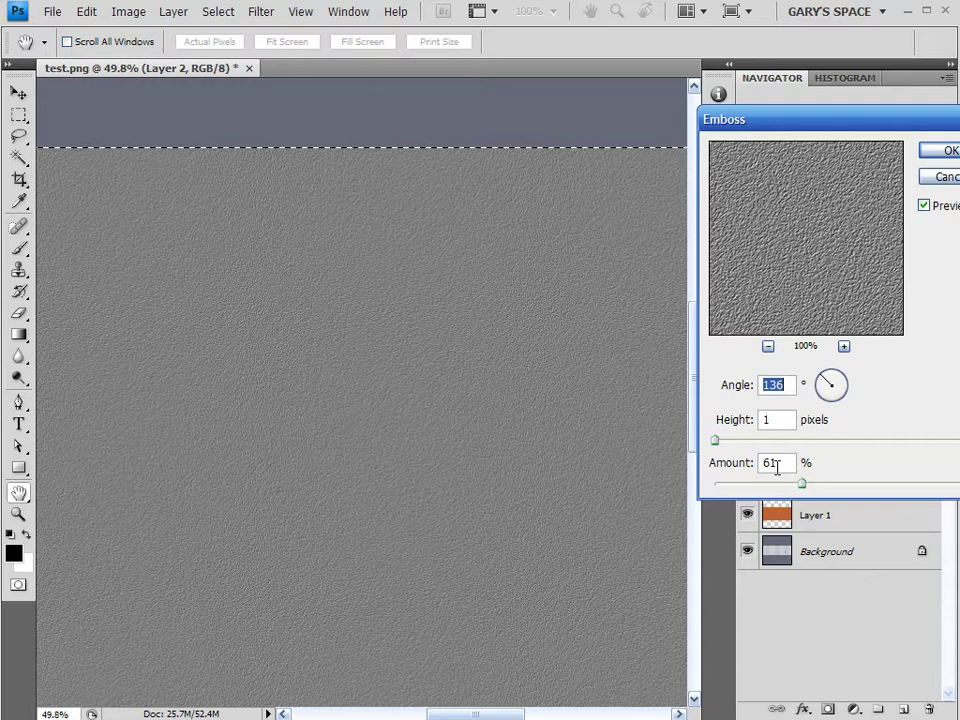
pyautogui.press('Return')
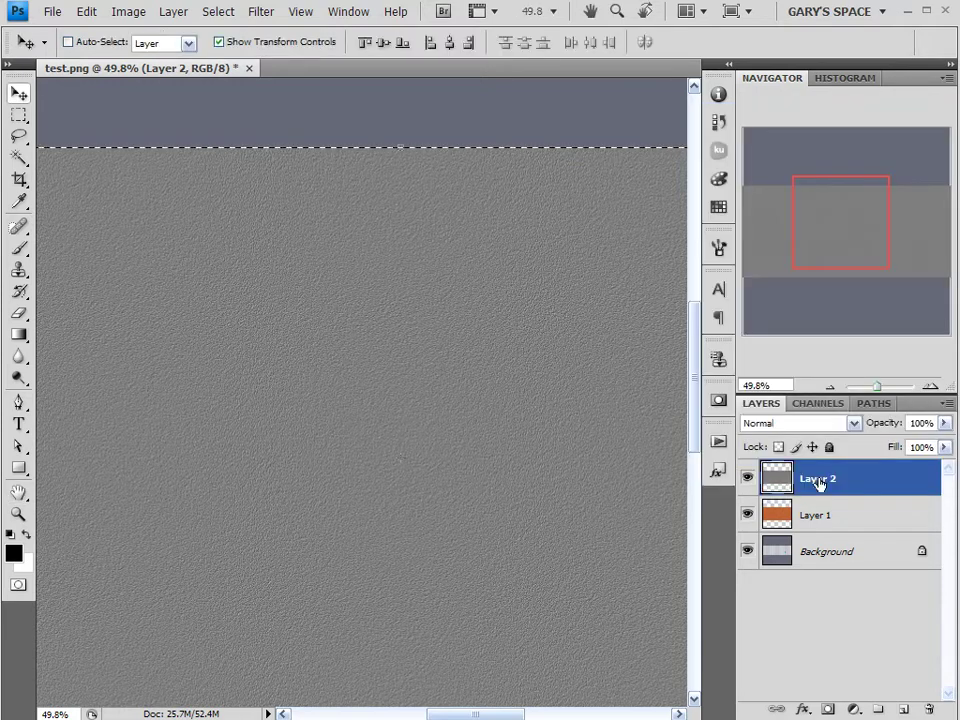
# Step: Blend the embossed grey layer into the orange band with Overlay mode and clear the selection
pyautogui.click(838, 425)
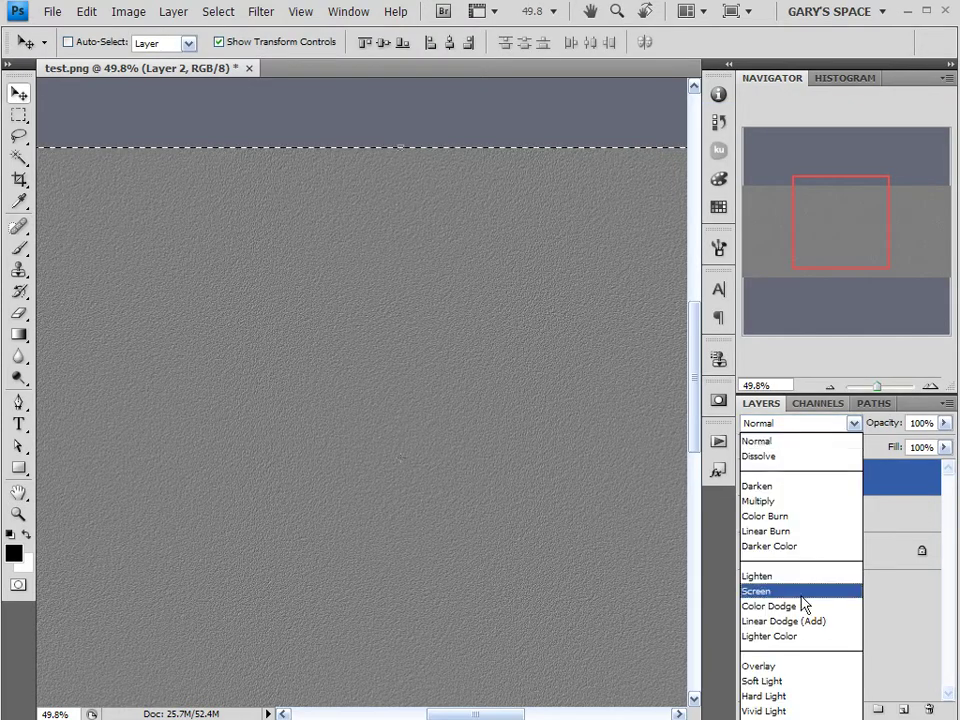
pyautogui.click(786, 667)
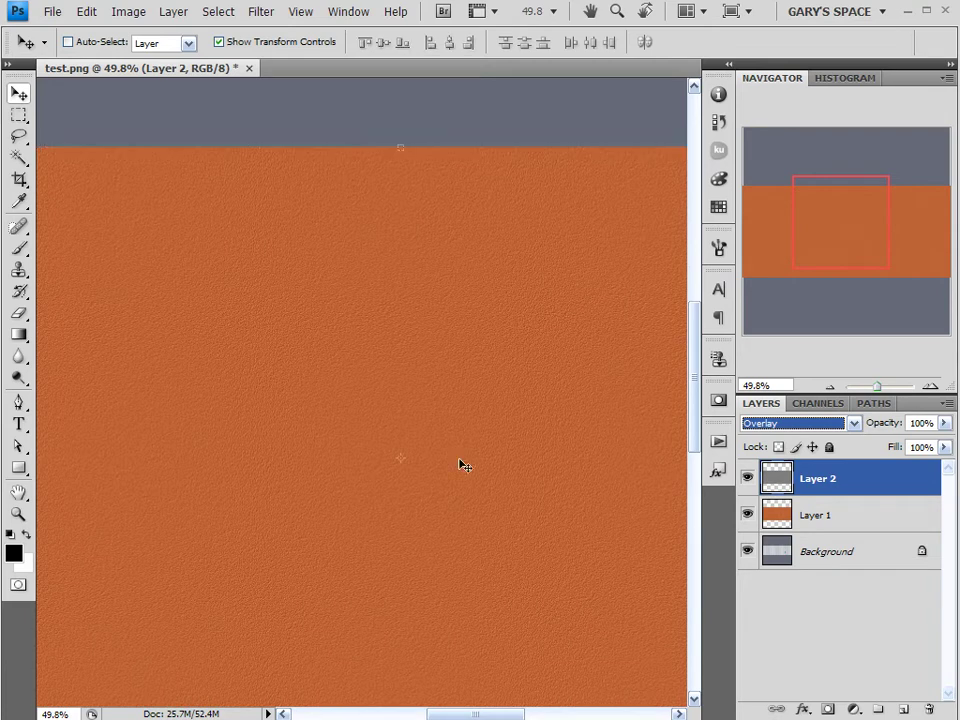
pyautogui.press('Up')
pyautogui.press('Up')
pyautogui.press('Down')
pyautogui.press('Down')
pyautogui.click(812, 622)
pyautogui.click(405, 119)
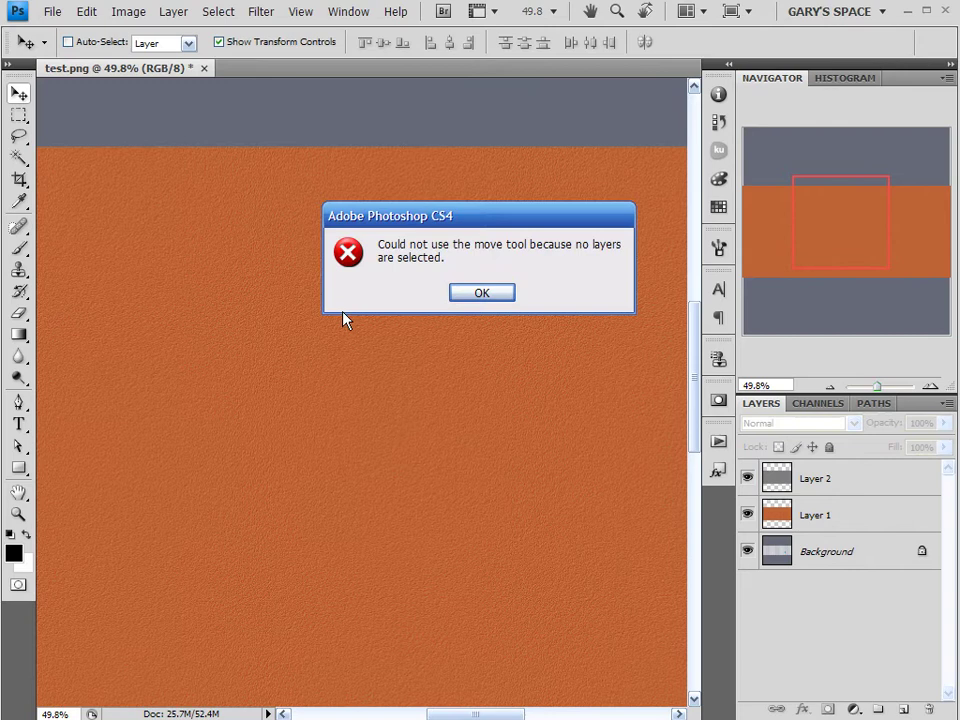
pyautogui.click(482, 293)
# Step: Duplicate the embossed Overlay layer and invert the copy's colours
pyautogui.keyDown('alt'); pyautogui.scroll(2, 339, 394); pyautogui.keyUp('alt')
pyautogui.keyDown('alt'); pyautogui.scroll(1, 358, 392); pyautogui.keyUp('alt')
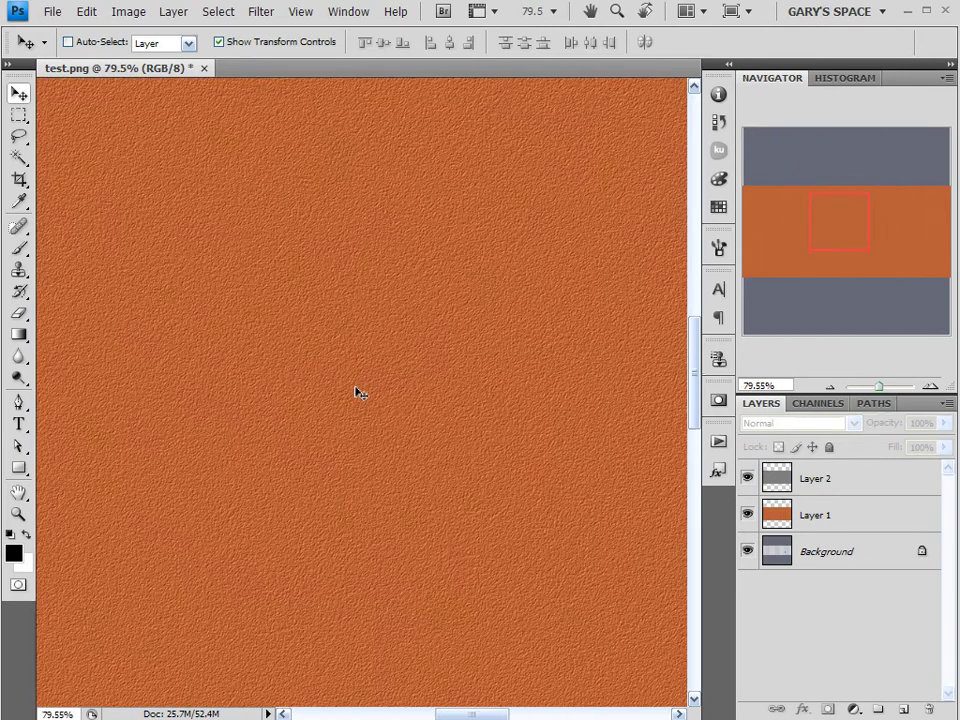
pyautogui.keyDown('alt'); pyautogui.scroll(-2, 362, 400); pyautogui.keyUp('alt')
pyautogui.click(885, 483)
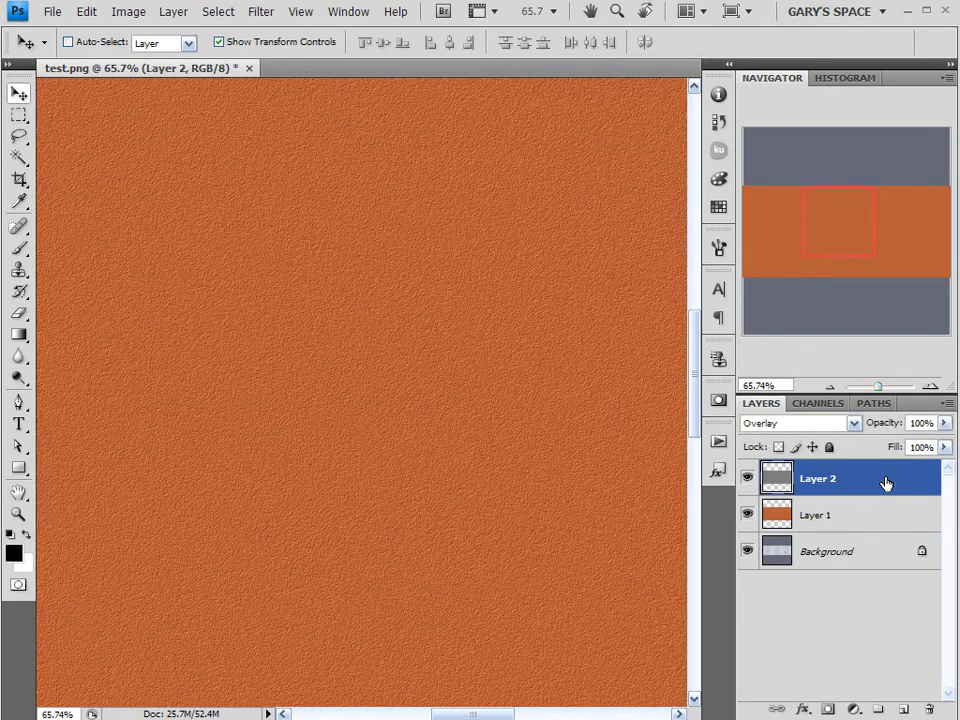
pyautogui.moveTo(895, 484); pyautogui.dragTo(901, 710)
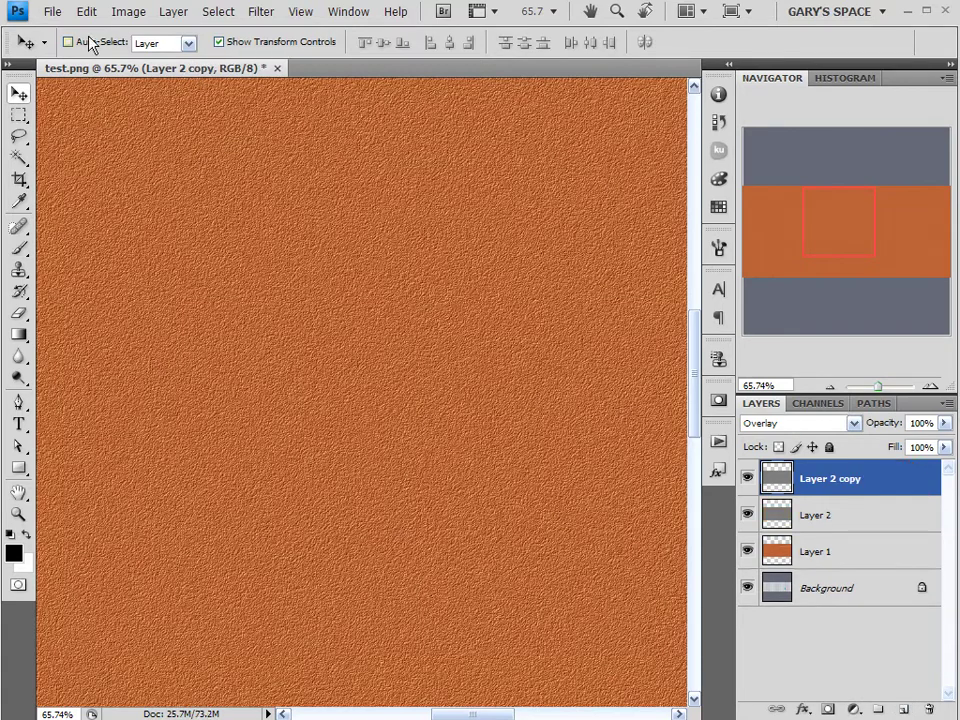
pyautogui.click(124, 16)
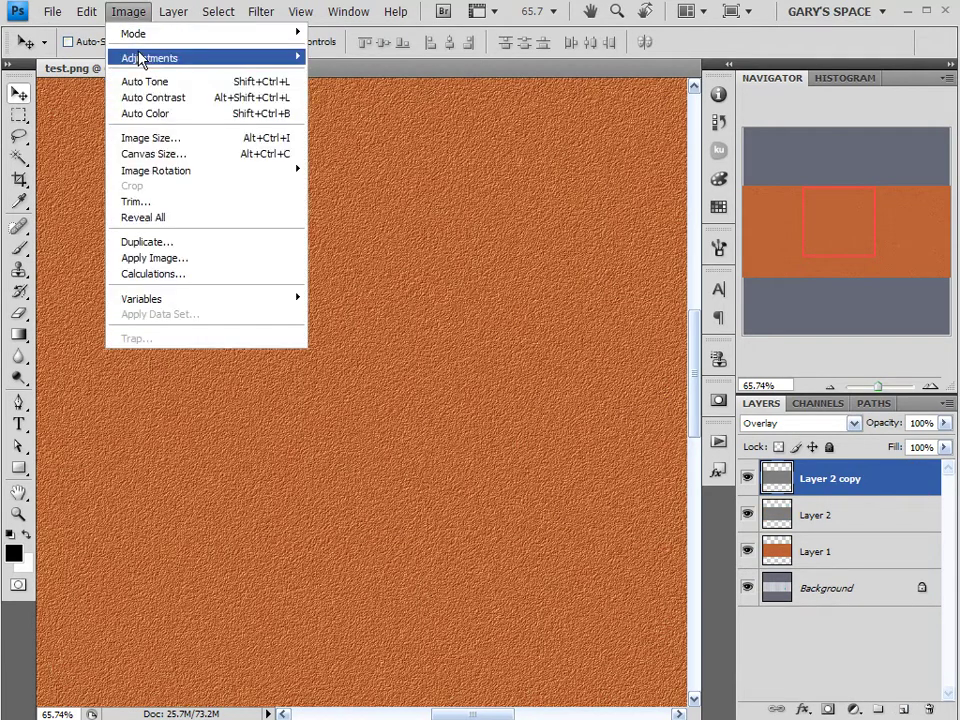
pyautogui.moveTo(178, 61)
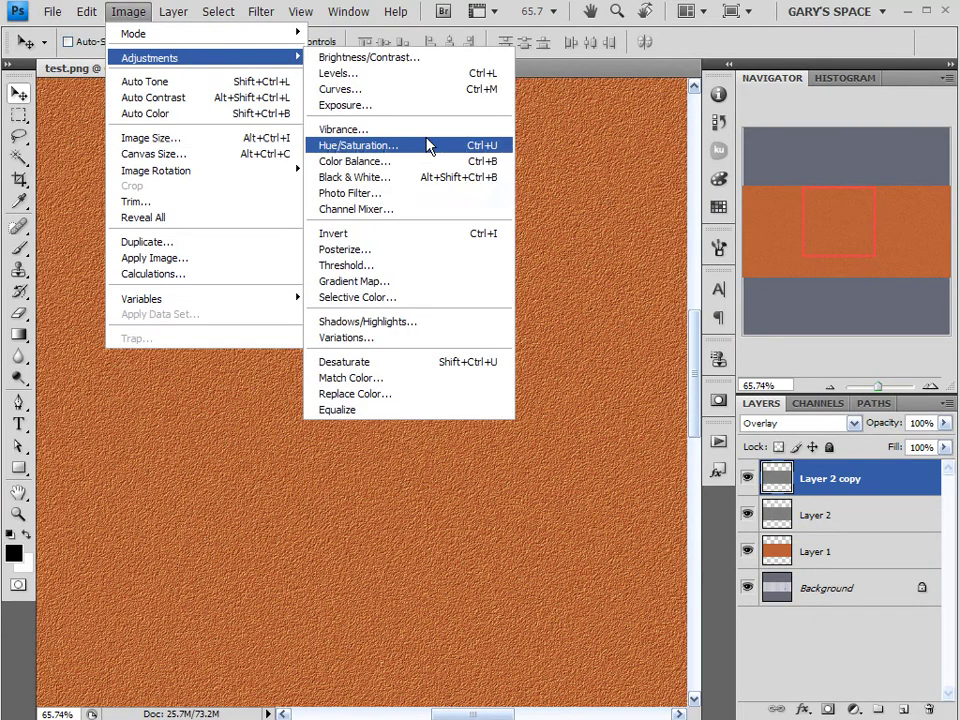
pyautogui.click(398, 236)
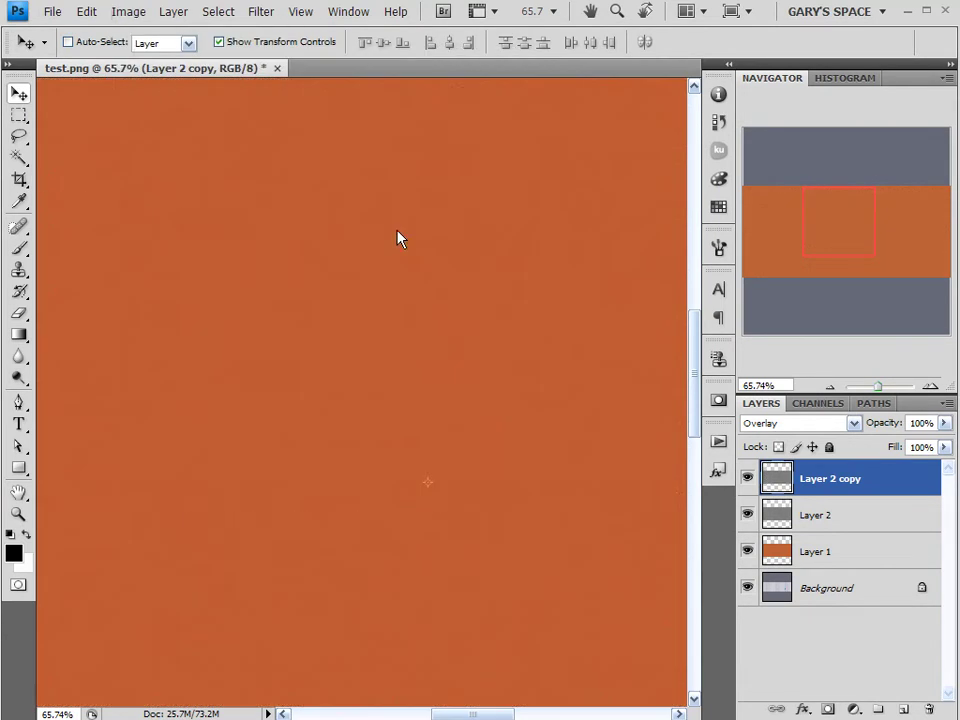
# Step: Set the inverted copy's blending mode to Hard Light
pyautogui.click(829, 426)
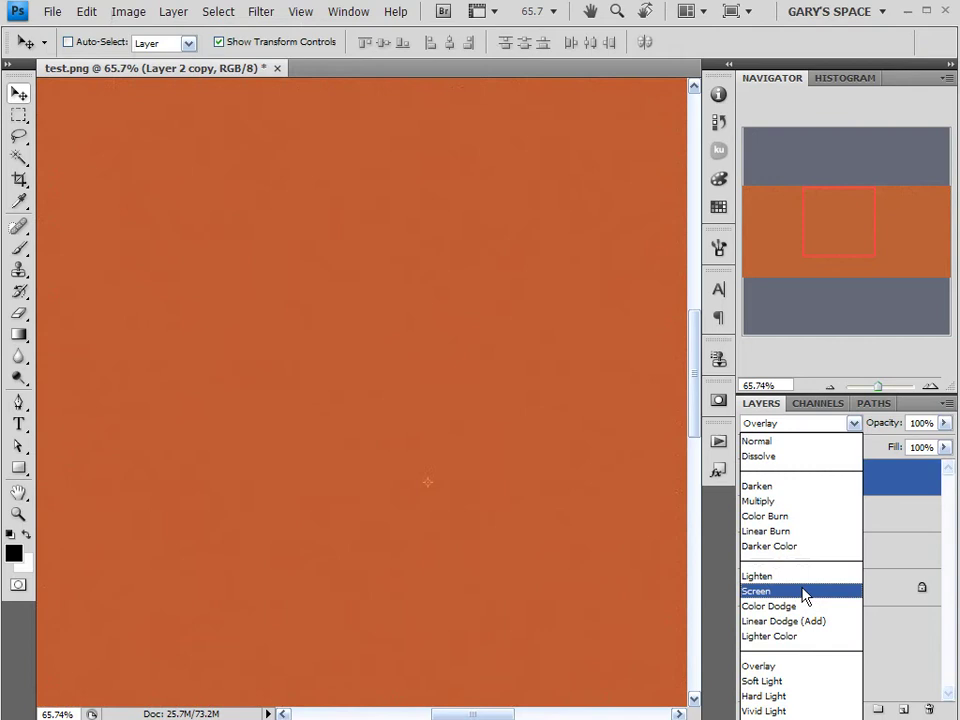
pyautogui.click(796, 696)
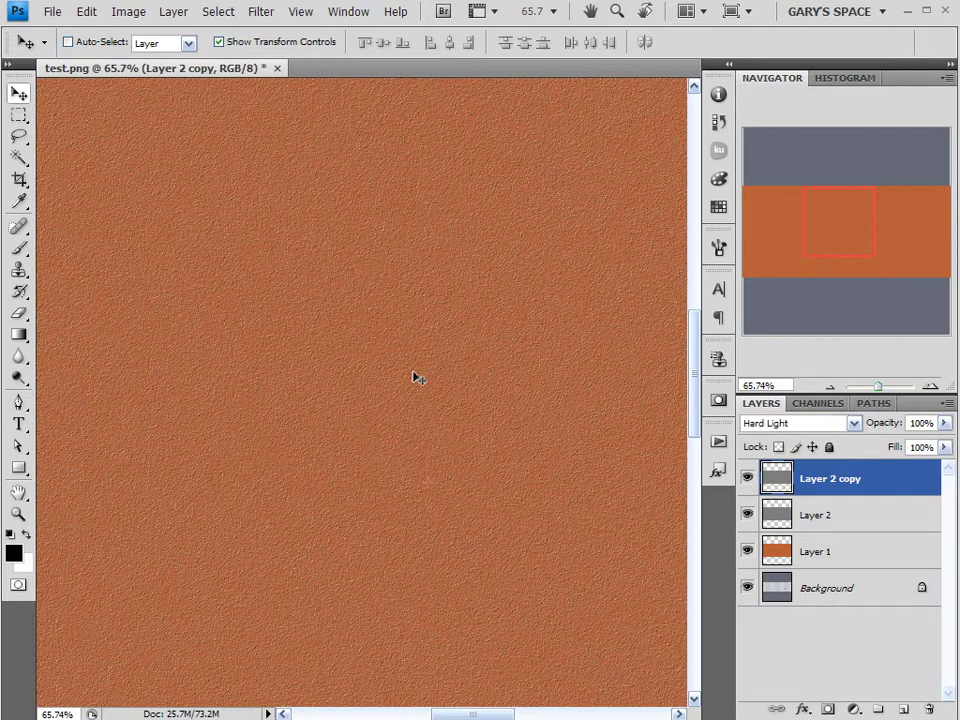
pyautogui.keyDown('alt'); pyautogui.scroll(3, 413, 369); pyautogui.keyUp('alt')
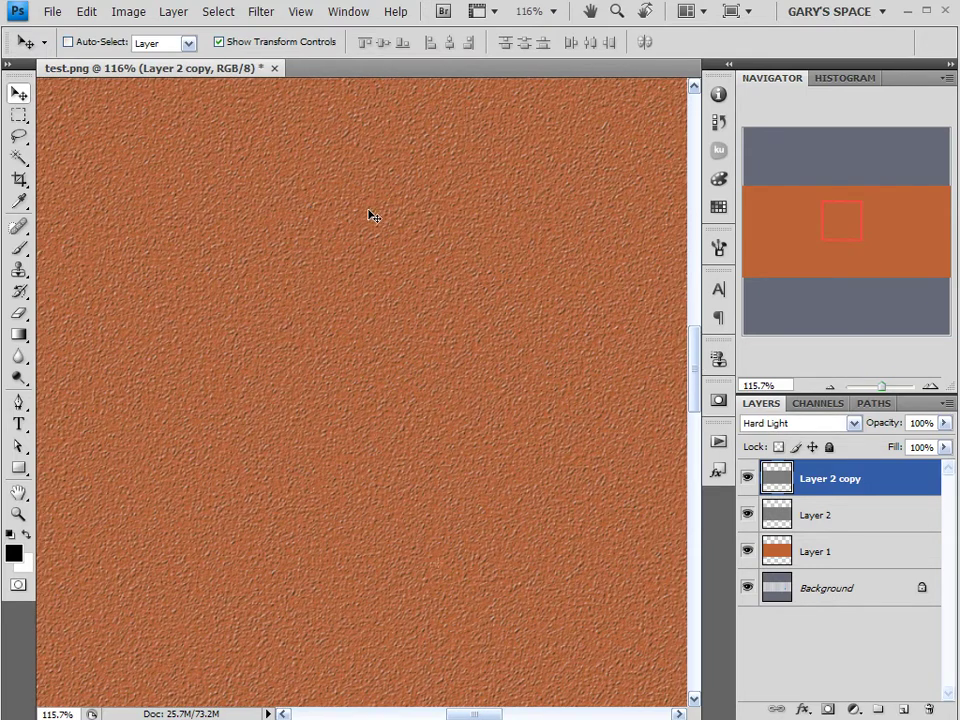
pyautogui.keyDown('alt'); pyautogui.scroll(-3, 306, 439); pyautogui.keyUp('alt')
pyautogui.keyDown('alt'); pyautogui.scroll(2, 294, 474); pyautogui.keyUp('alt')
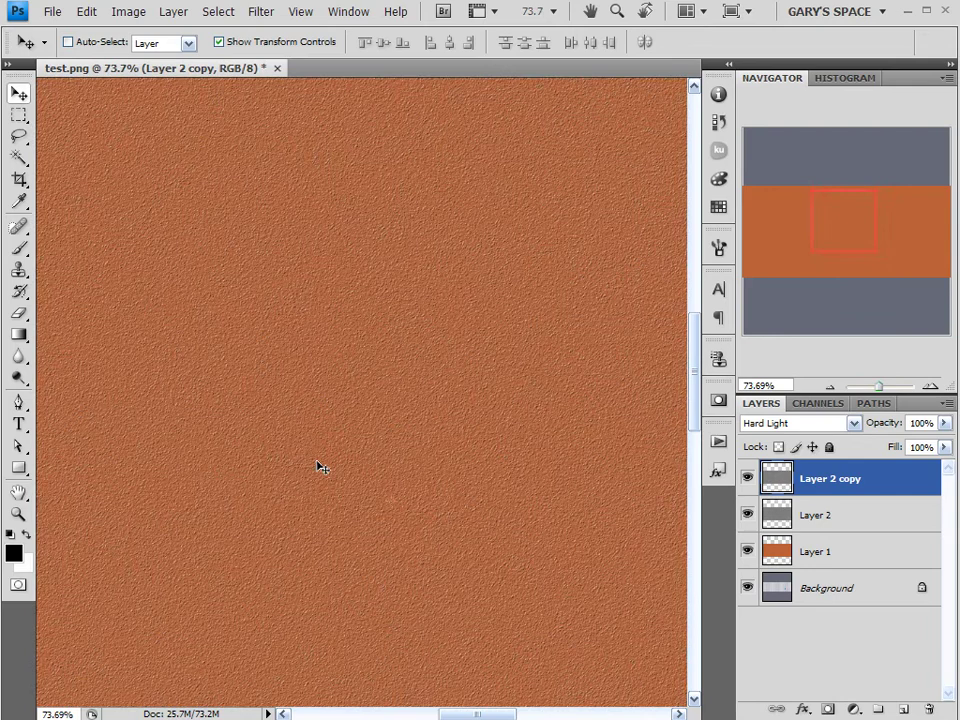
pyautogui.keyDown('alt'); pyautogui.scroll(-1, 317, 467); pyautogui.keyUp('alt')
pyautogui.keyDown('alt'); pyautogui.scroll(1, 312, 461); pyautogui.keyUp('alt')
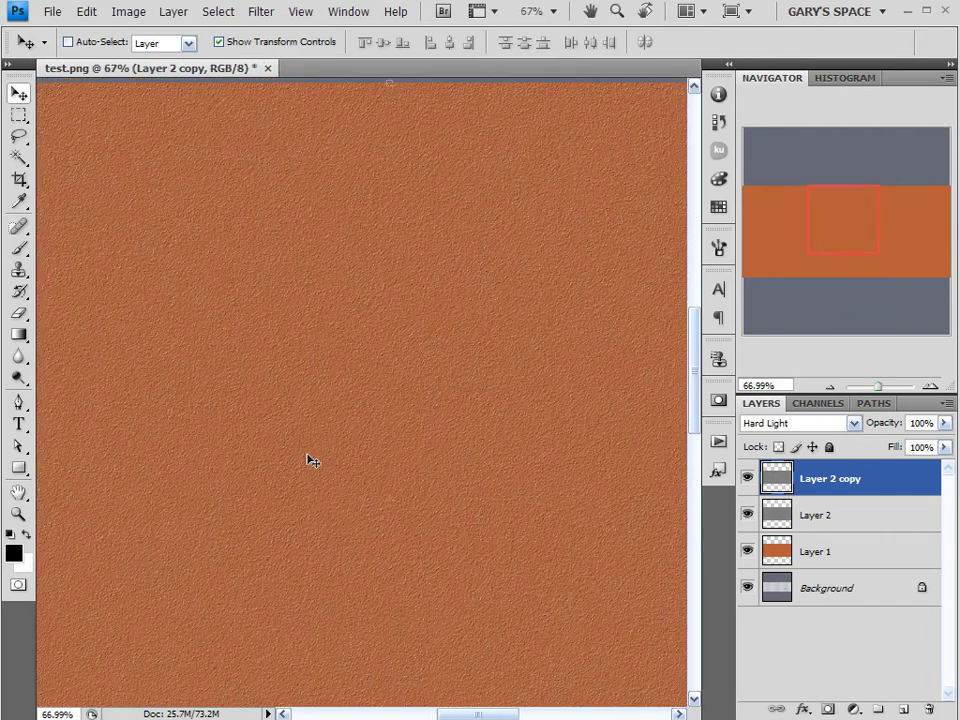
# Step: Save a copy as a progressive JPEG at quality 8, replacing the existing test.jpg on the Desktop
pyautogui.click(52, 13)
pyautogui.click(104, 241)
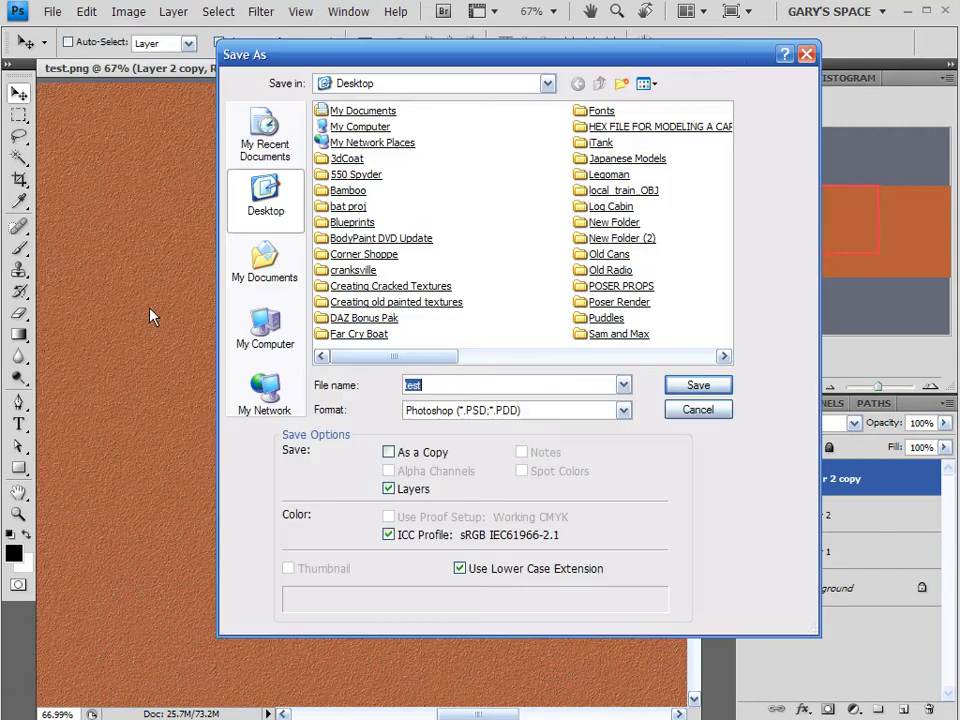
pyautogui.click(510, 411)
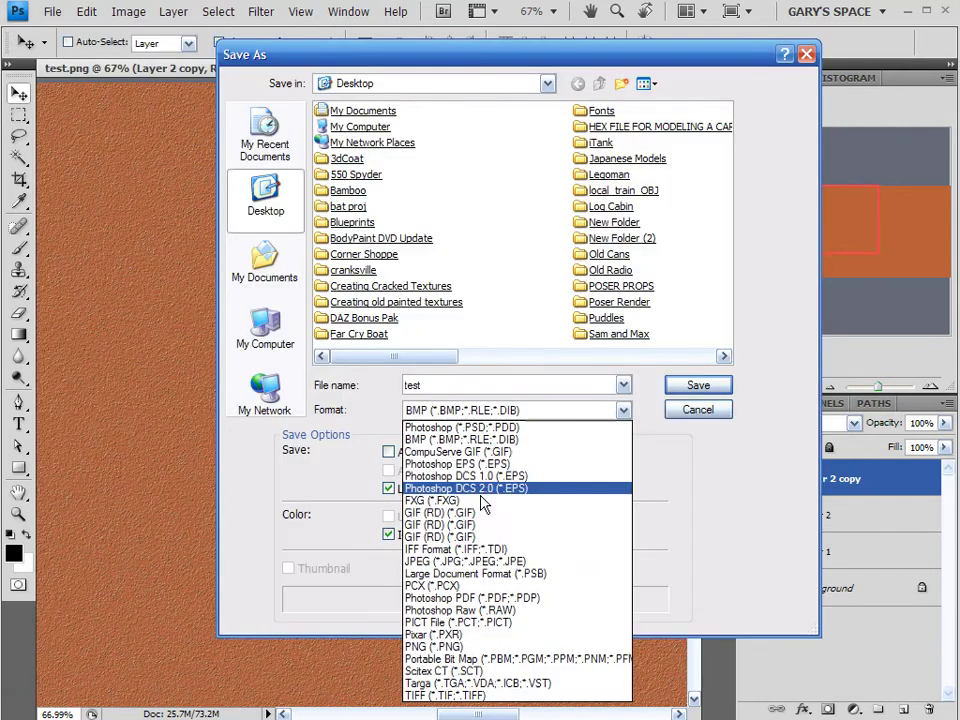
pyautogui.click(470, 561)
pyautogui.click(509, 277)
pyautogui.scroll(-3, 510, 281)
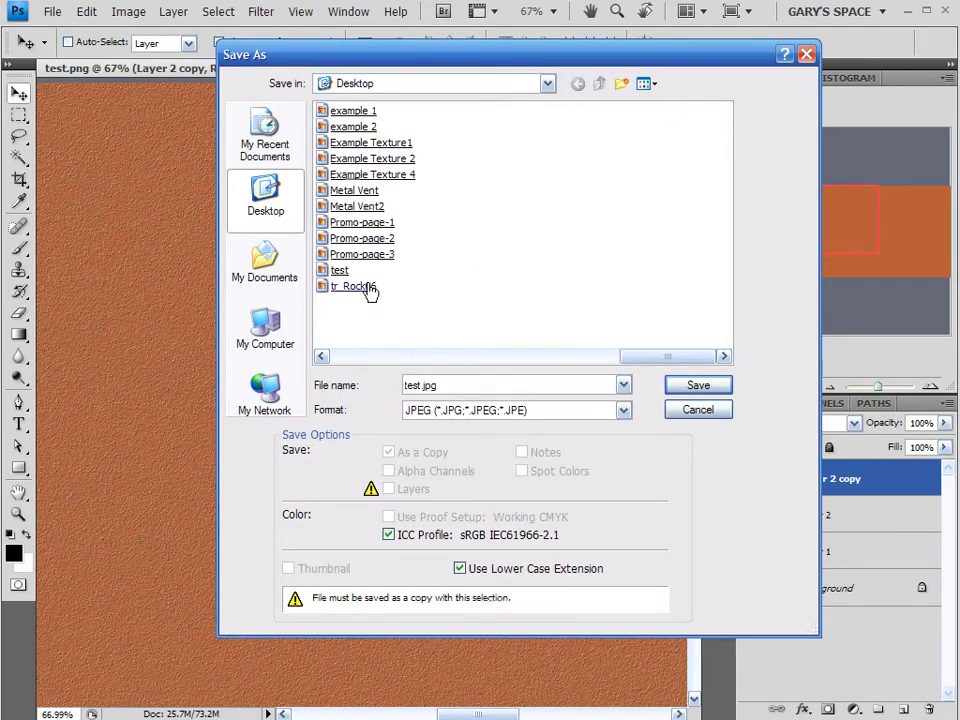
pyautogui.click(339, 272)
pyautogui.click(465, 294)
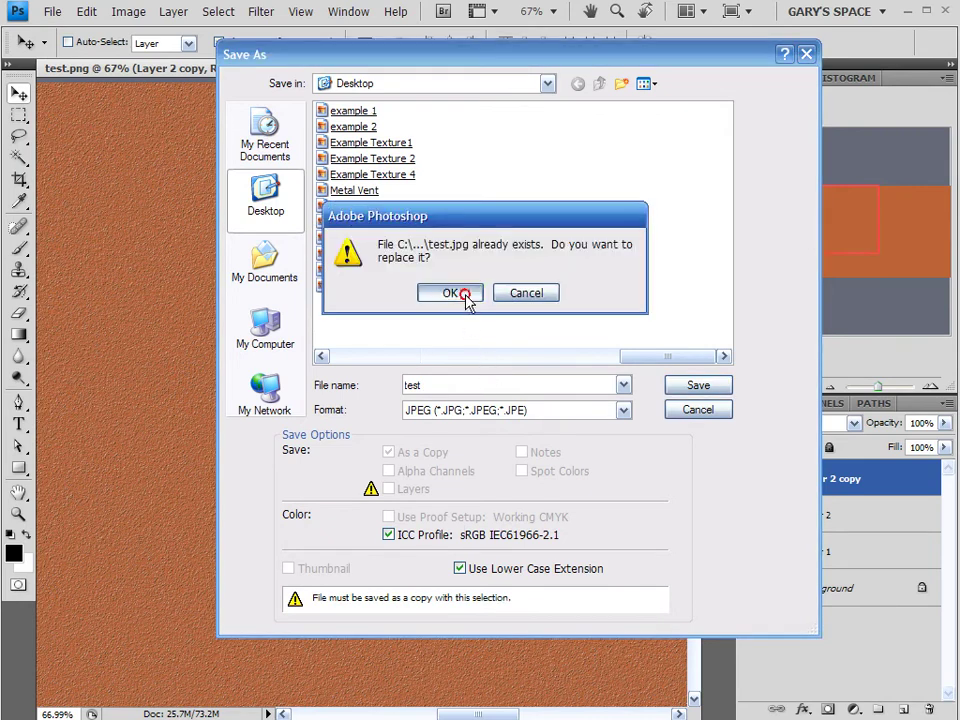
pyautogui.click(450, 293)
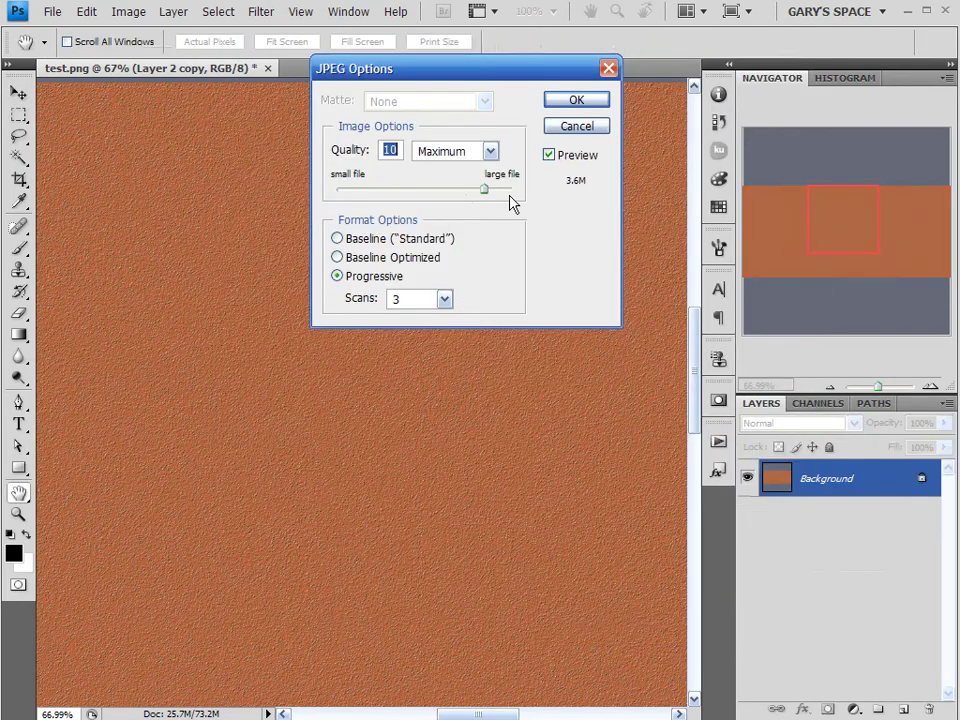
pyautogui.moveTo(484, 189); pyautogui.dragTo(460, 192)
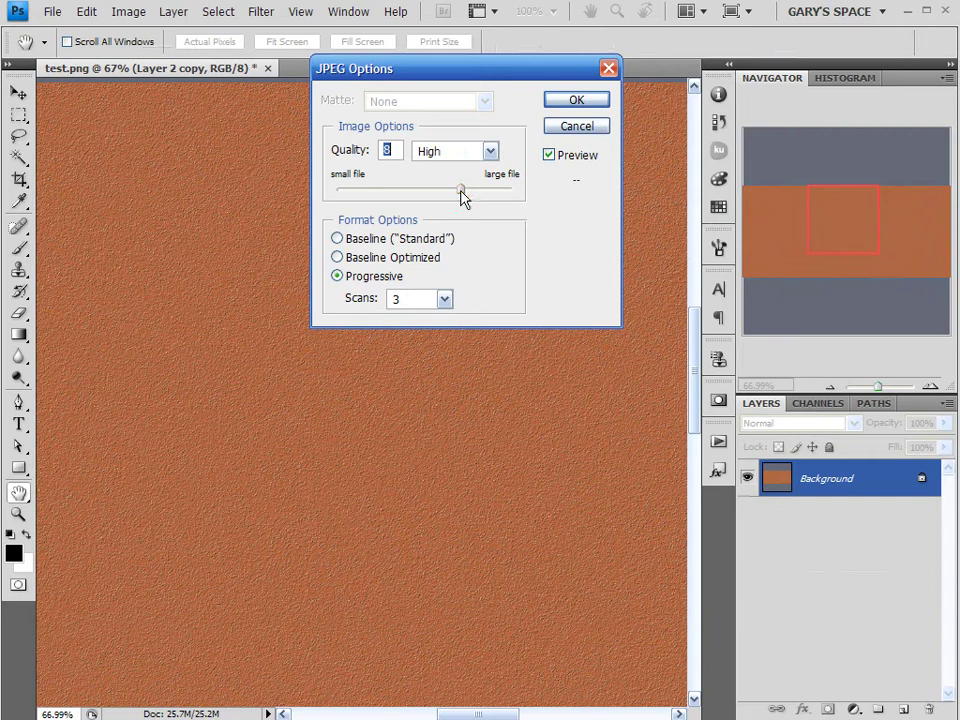
pyautogui.click(576, 100)
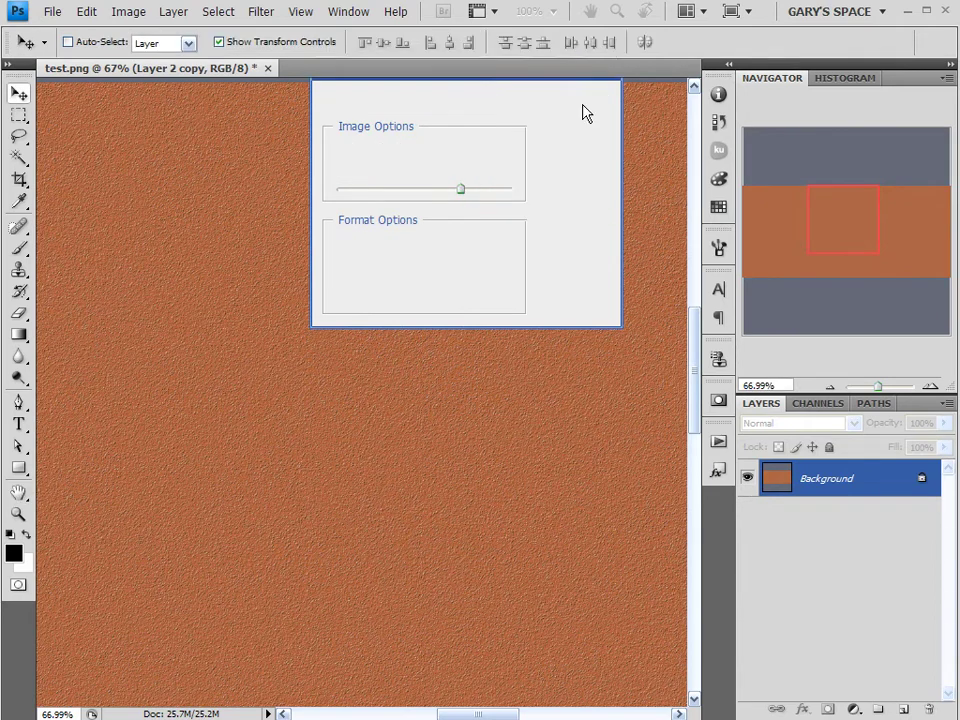
# Step: Switch back to Hexagon, decline reloading the changed texture images and show only the perspective view
pyautogui.click(907, 11)
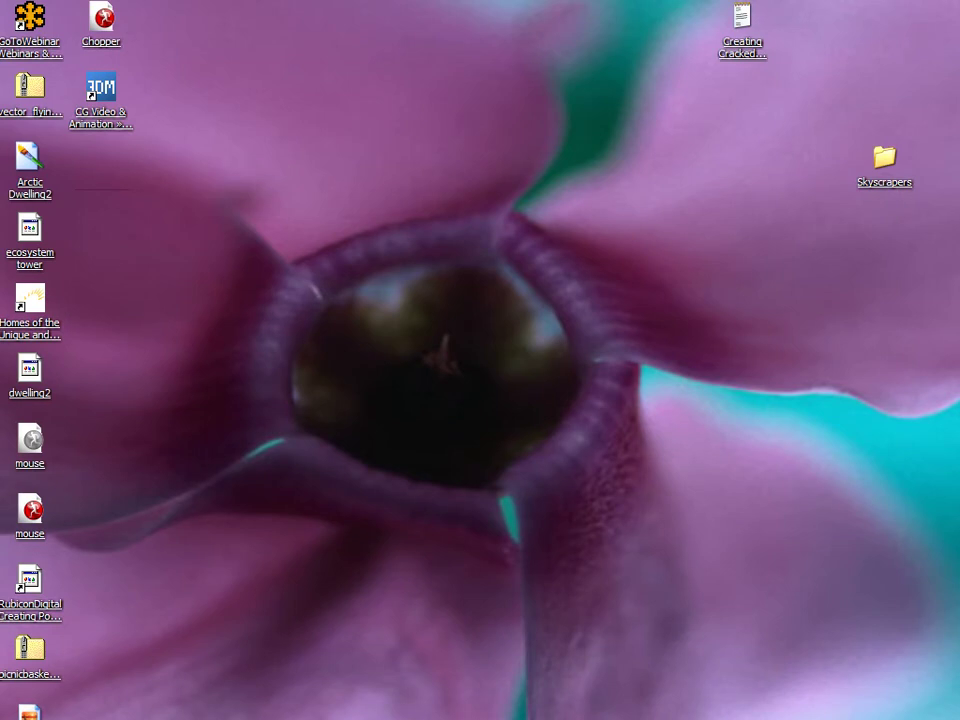
pyautogui.hotkey('alt', 'Tab')
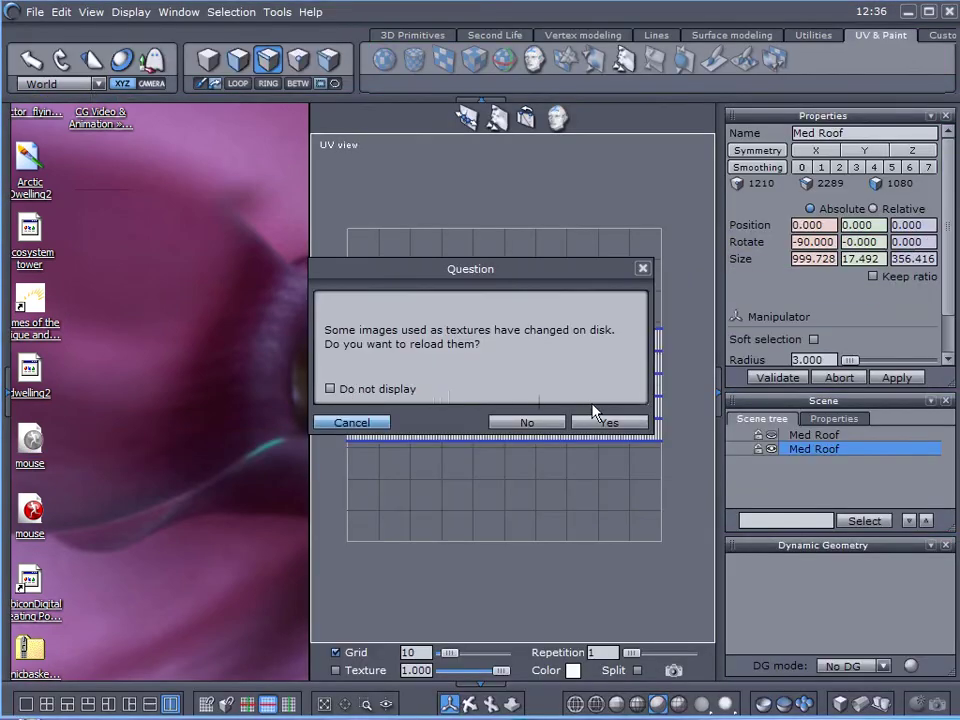
pyautogui.click(553, 422)
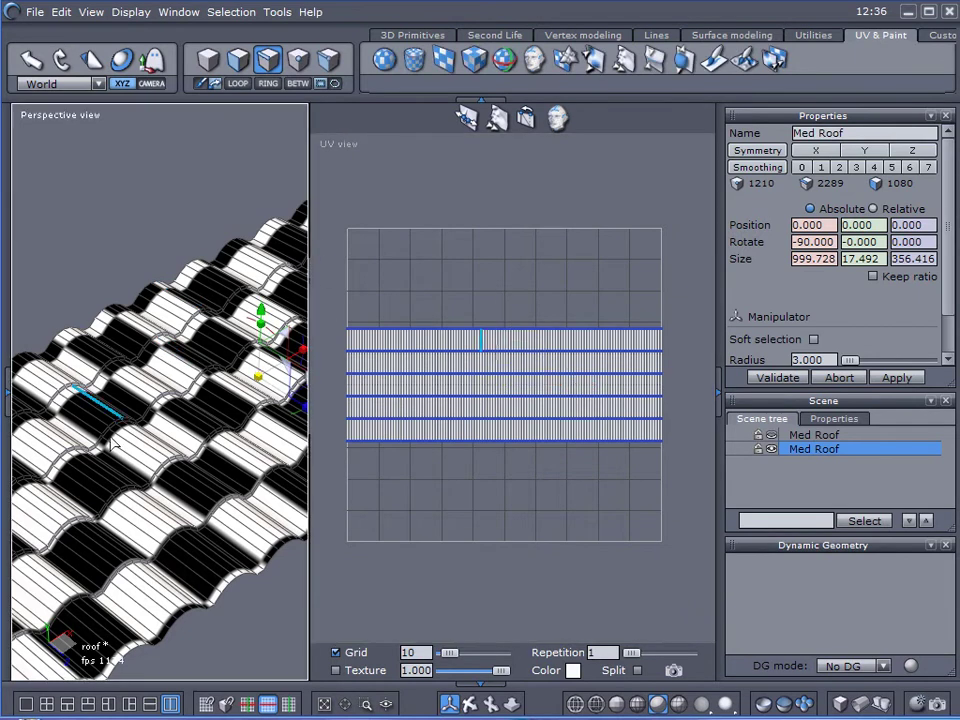
pyautogui.click(27, 708)
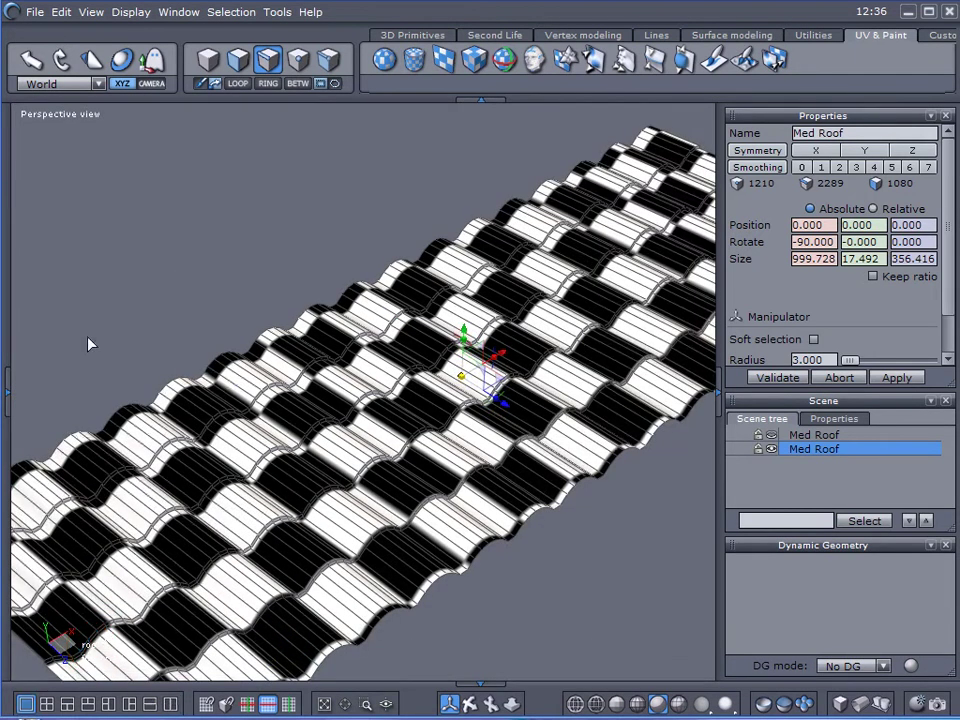
# Step: Apply the test JPEG from the Desktop as the texture image of material24 on the roof
pyautogui.click(8, 391)
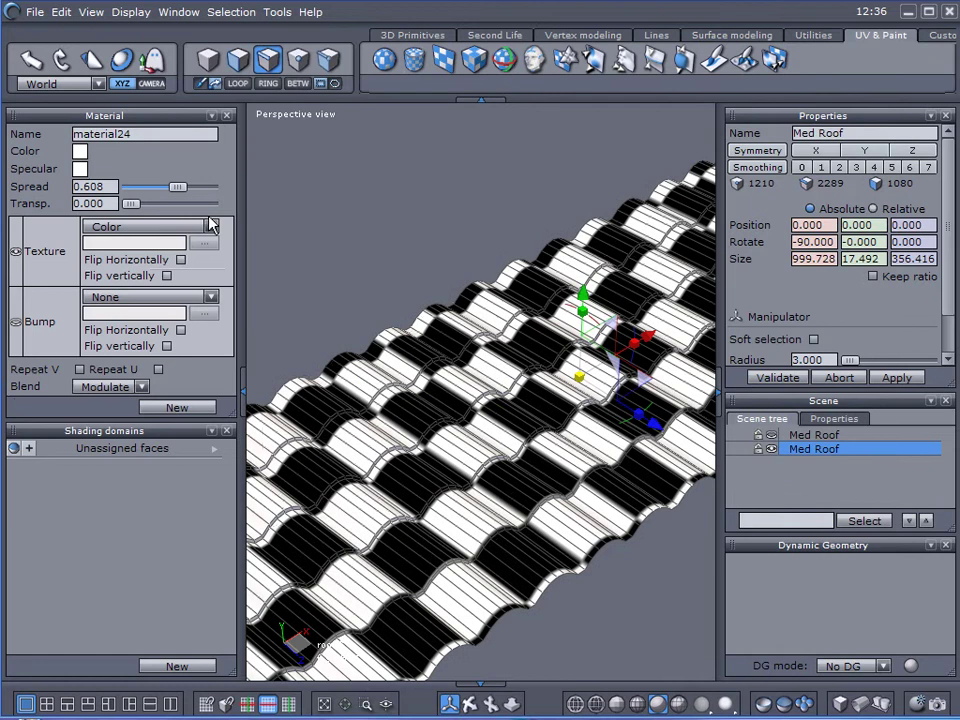
pyautogui.click(211, 227)
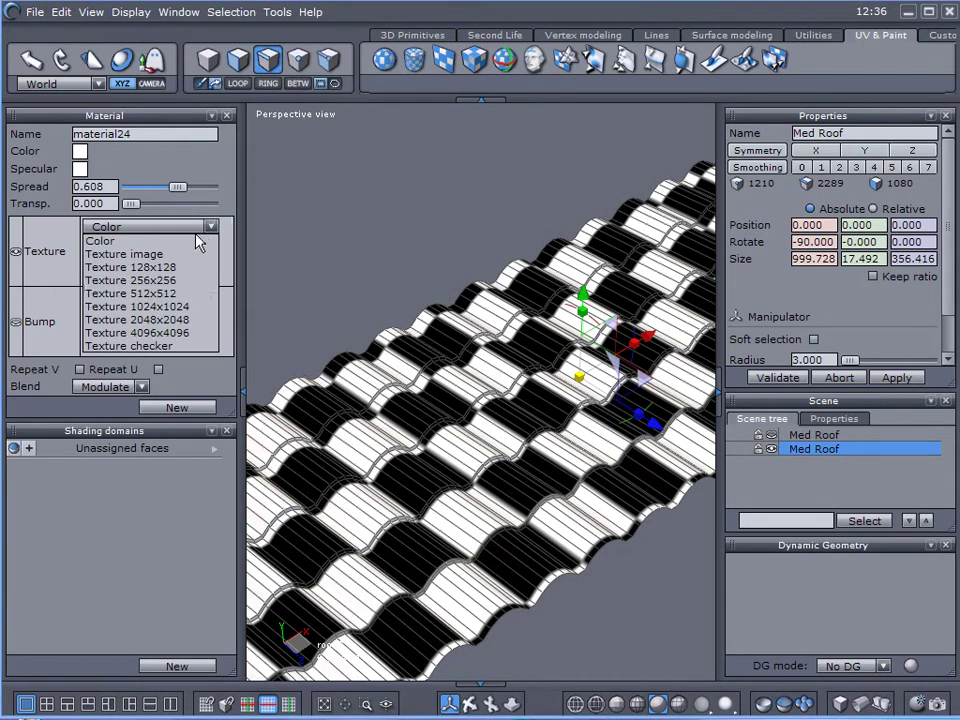
pyautogui.click(184, 256)
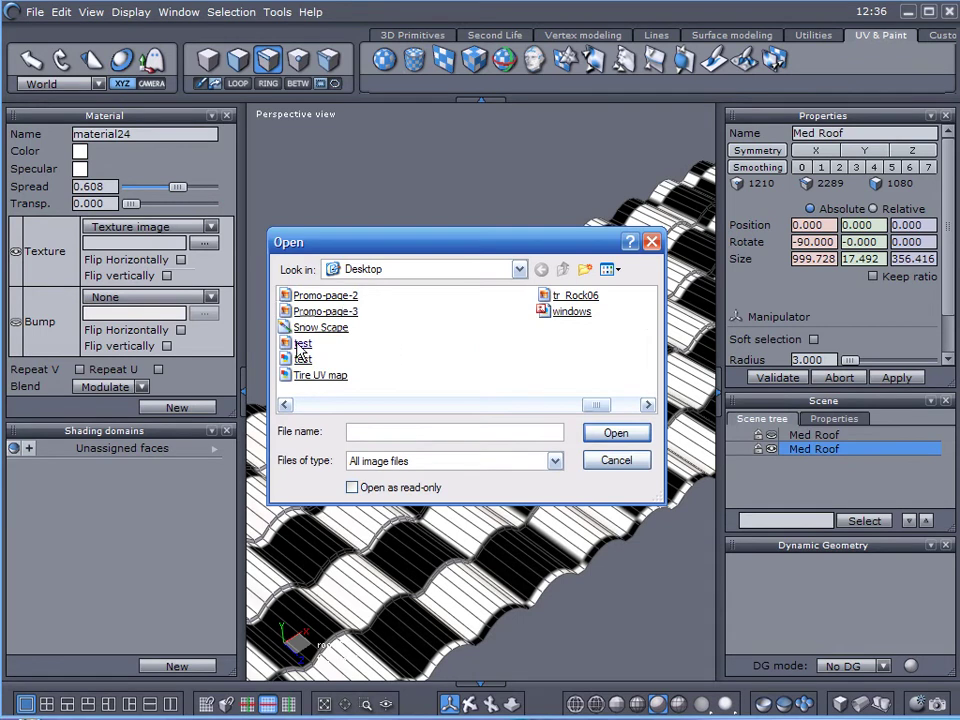
pyautogui.click(302, 344)
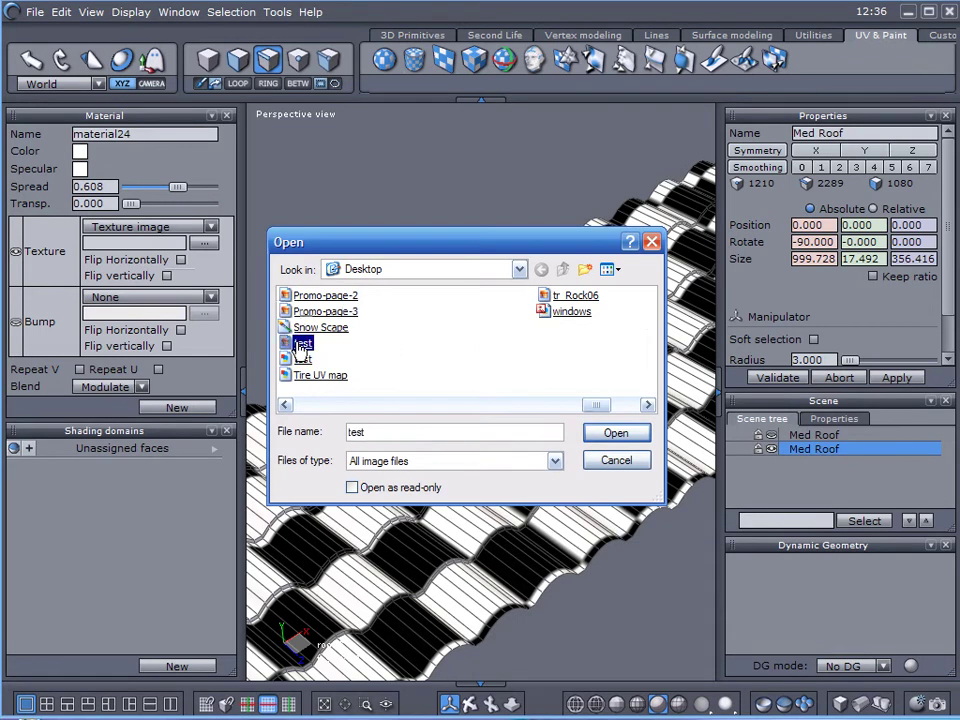
pyautogui.click(616, 433)
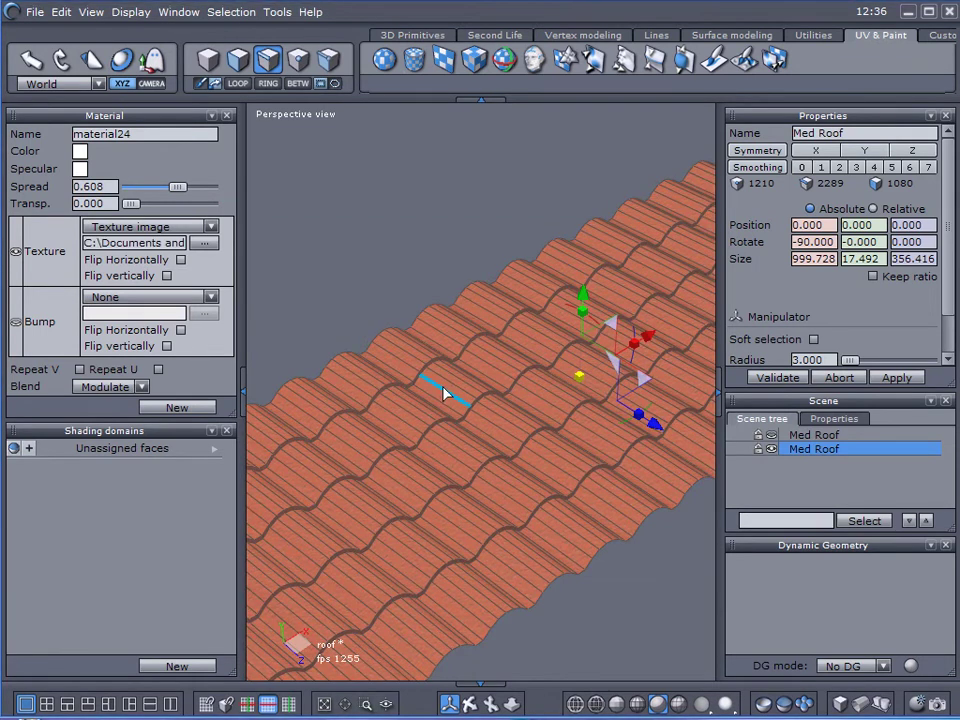
pyautogui.click(243, 389)
# Step: Deselect the roof and examine the grain of the terracotta texture on the tiles up close
pyautogui.click(624, 501)
pyautogui.scroll(3, 443, 482)
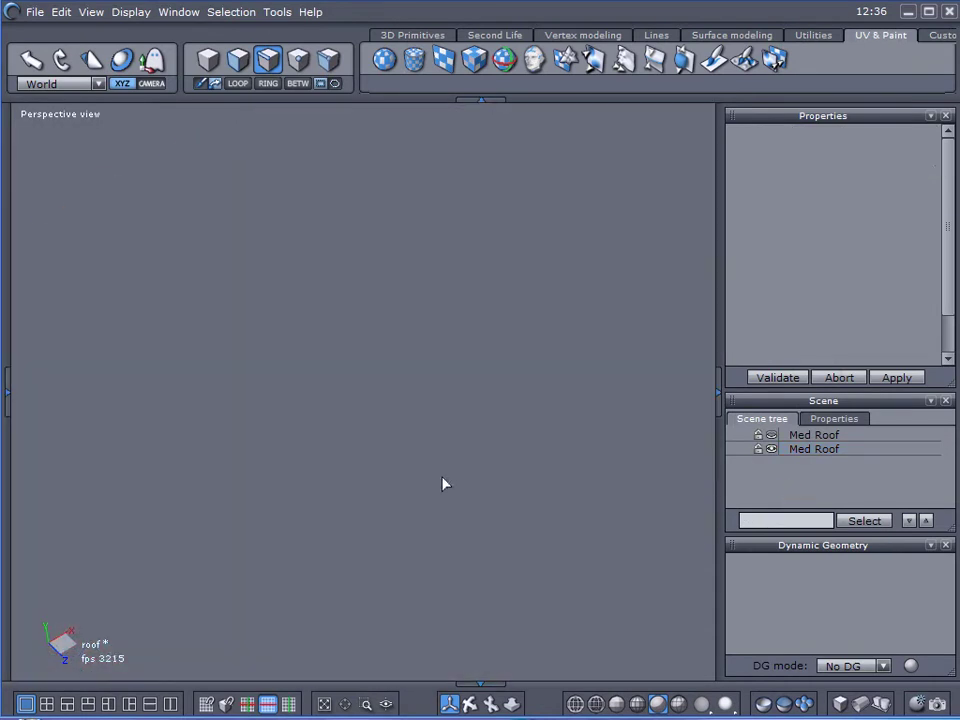
pyautogui.scroll(5, 445, 465)
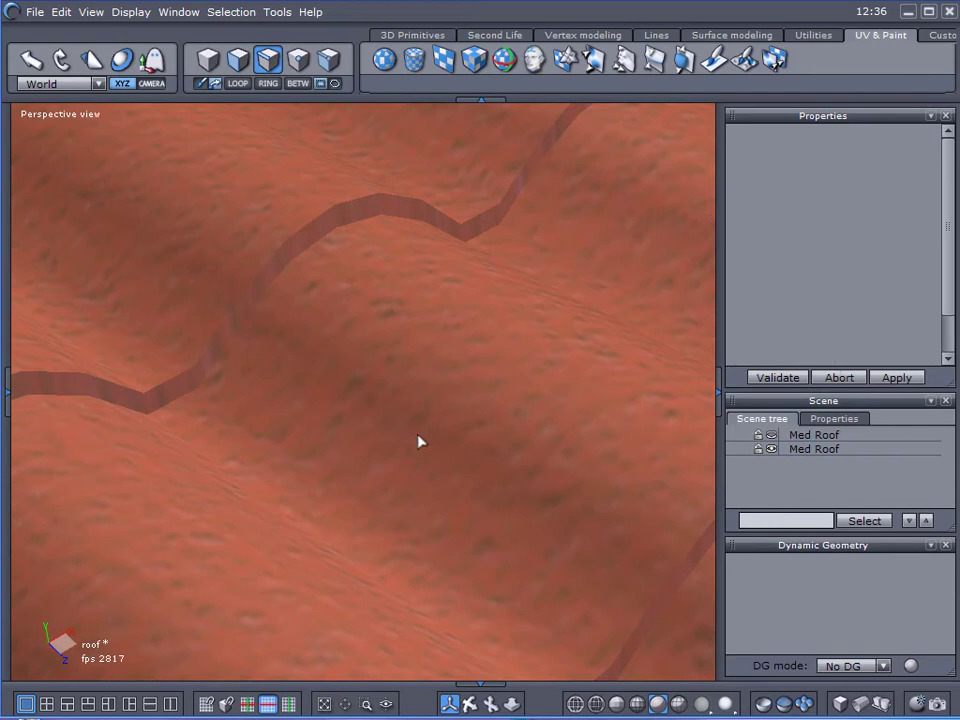
pyautogui.scroll(-6, 443, 433)
pyautogui.scroll(6, 274, 321)
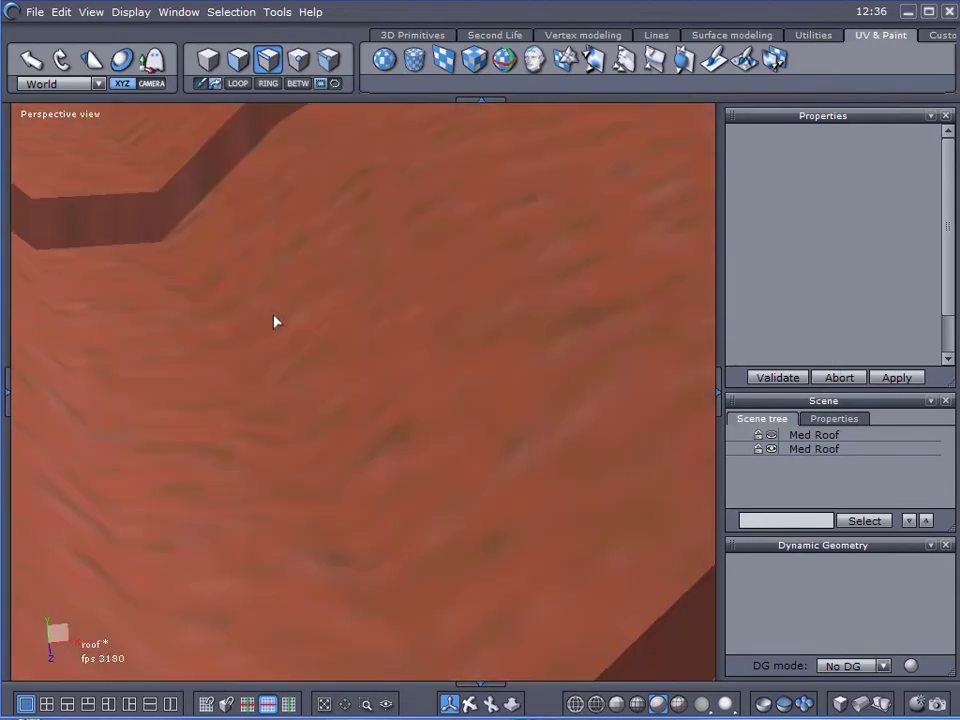
pyautogui.scroll(-5, 276, 319)
pyautogui.scroll(3, 296, 296)
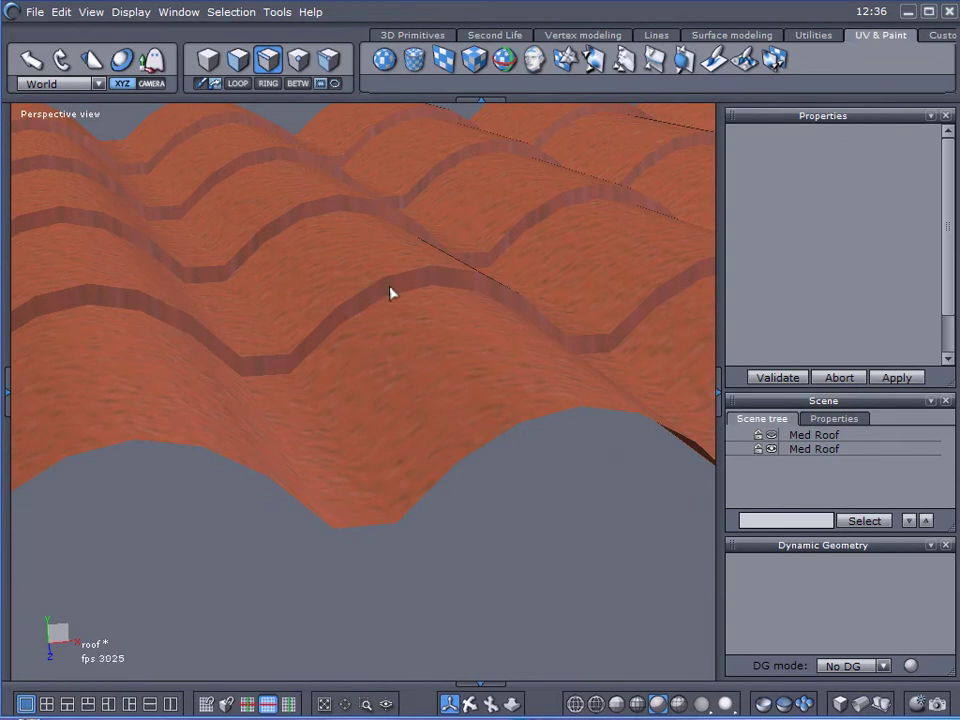
# Step: Examine the thin lips between the tile rows and the overall textured roof from several angles
pyautogui.moveTo(369, 297)
pyautogui.mouseDown()
pyautogui.moveTo(430, 280)
pyautogui.moveTo(464, 290)
pyautogui.mouseUp()
pyautogui.moveTo(259, 238)
pyautogui.mouseDown()
pyautogui.moveTo(296, 216)
pyautogui.moveTo(392, 207)
pyautogui.mouseUp()
pyautogui.moveTo(216, 176)
pyautogui.mouseDown()
pyautogui.moveTo(302, 156)
pyautogui.moveTo(331, 167)
pyautogui.mouseUp()
pyautogui.moveTo(167, 150); pyautogui.dragTo(252, 123)
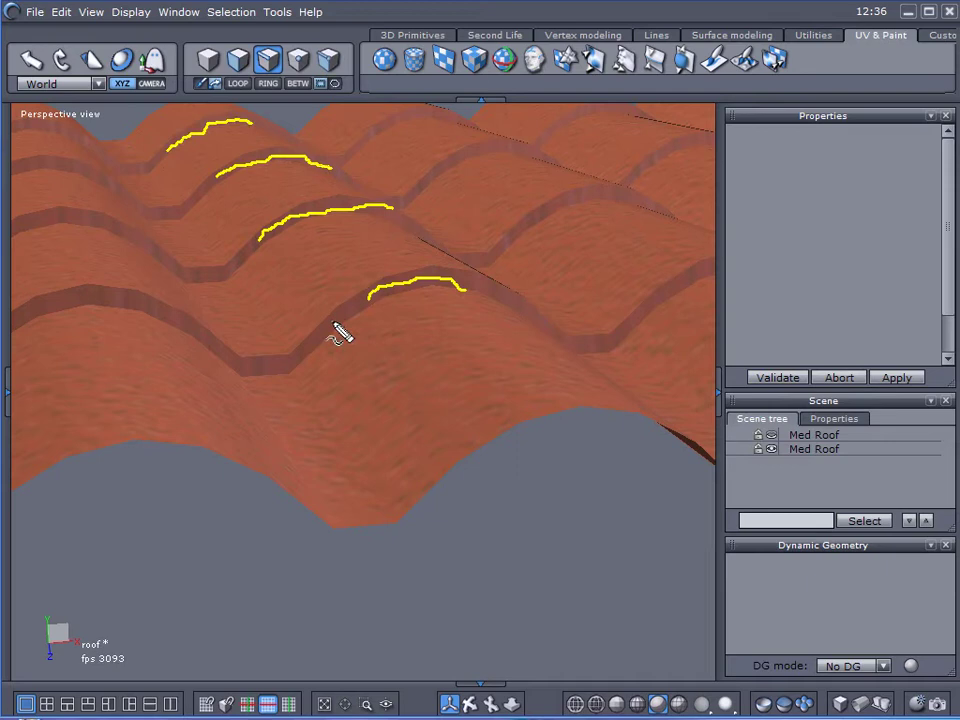
pyautogui.press('Escape')
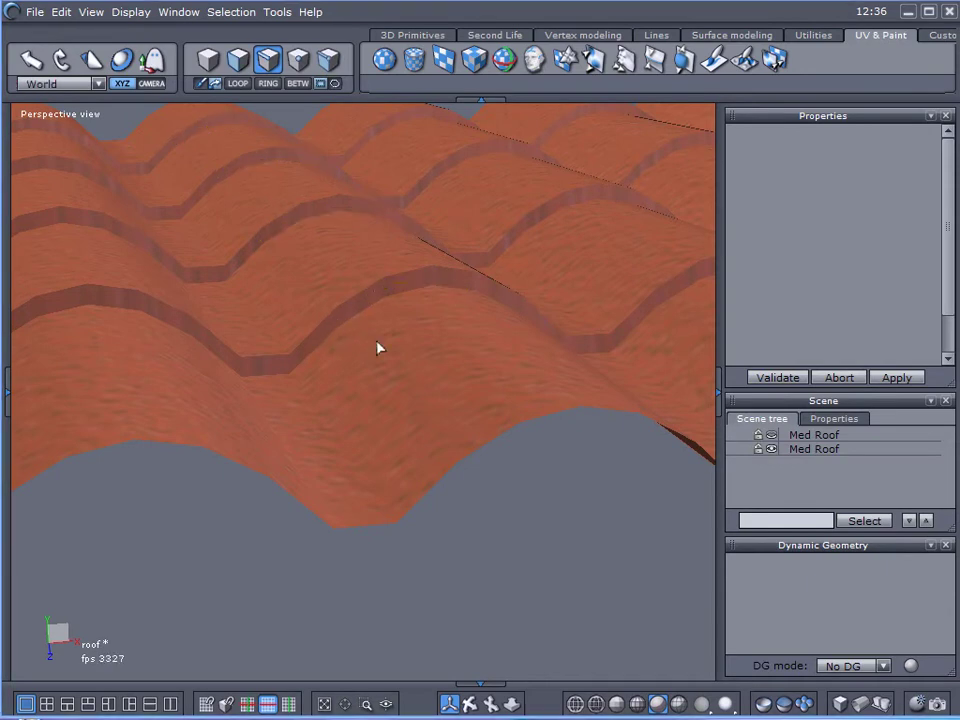
pyautogui.keyDown('alt'); pyautogui.moveTo(377, 341); pyautogui.dragTo(393, 431); pyautogui.keyUp('alt')
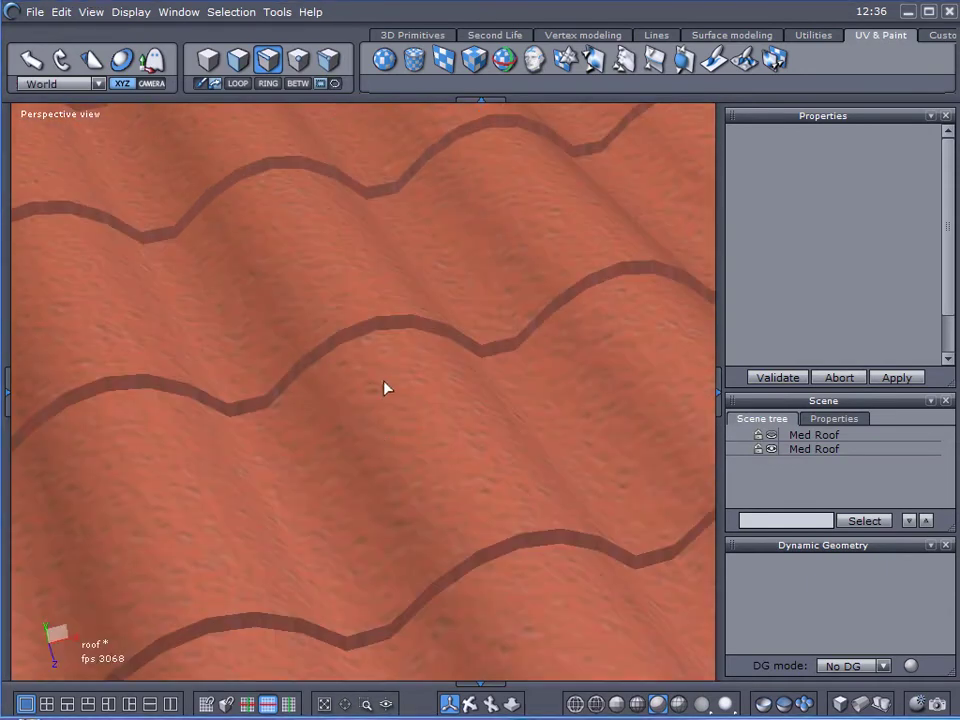
pyautogui.moveTo(595, 401); pyautogui.dragTo(492, 384, button='middle')
pyautogui.scroll(-5, 491, 384)
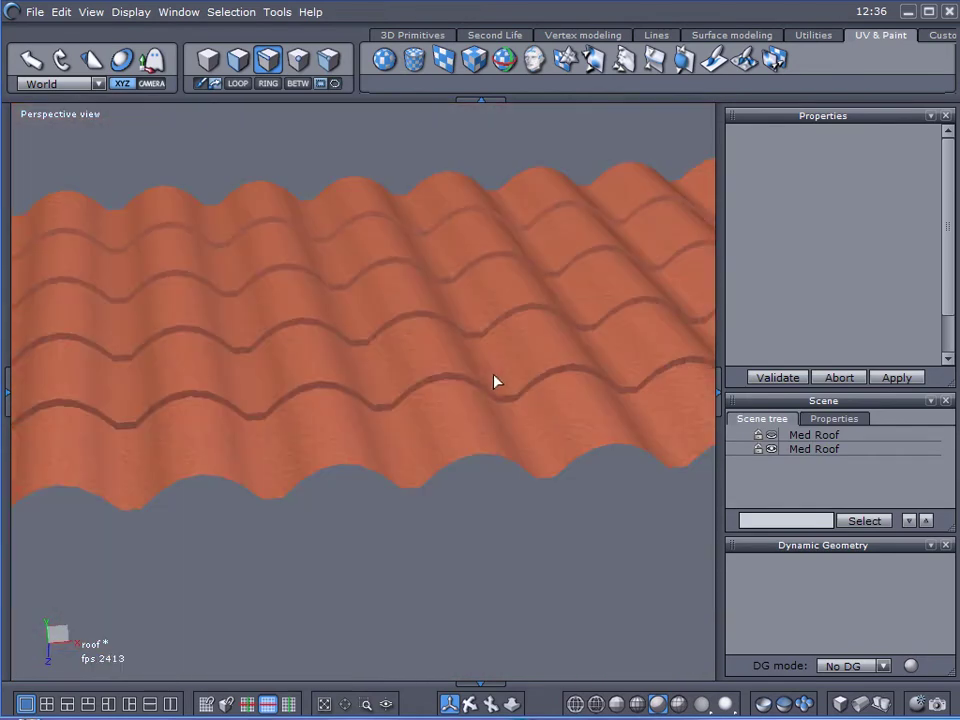
pyautogui.moveTo(429, 364); pyautogui.dragTo(544, 407, button='middle')
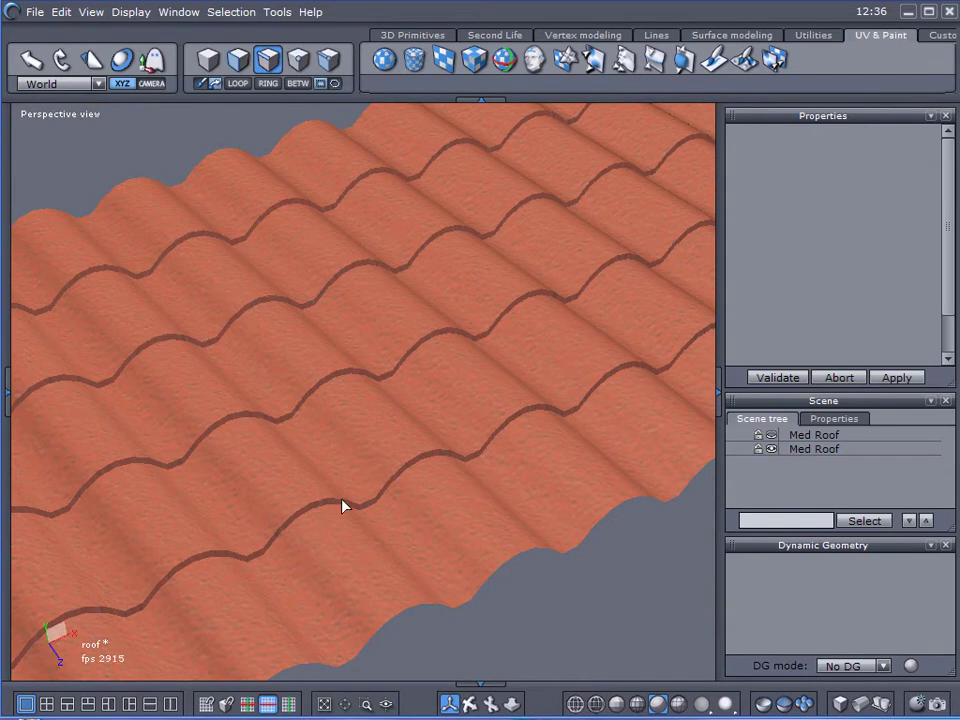
# Step: Show the UV view beside the perspective view and select the visible Med Roof to load its UV layout
pyautogui.click(170, 704)
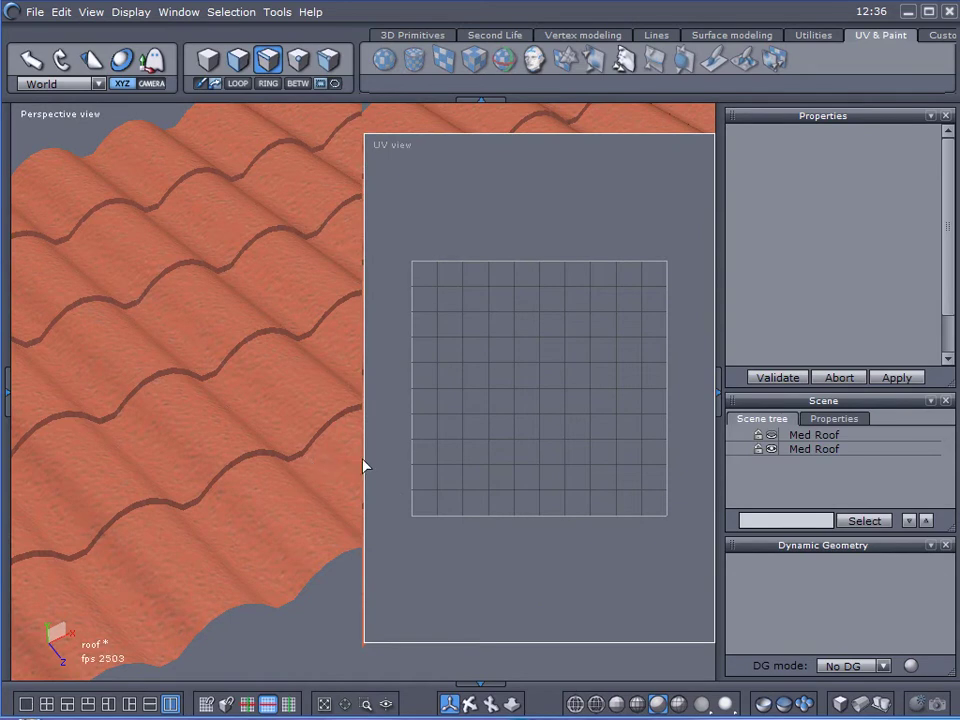
pyautogui.scroll(-1, 452, 454)
pyautogui.scroll(2, 452, 454)
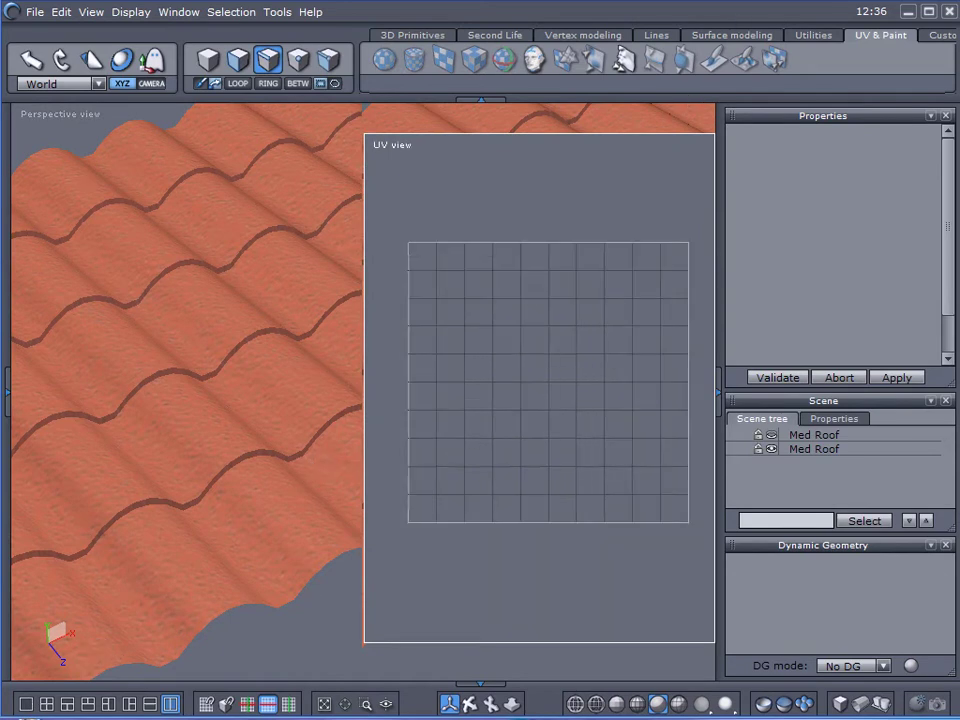
pyautogui.click(785, 449)
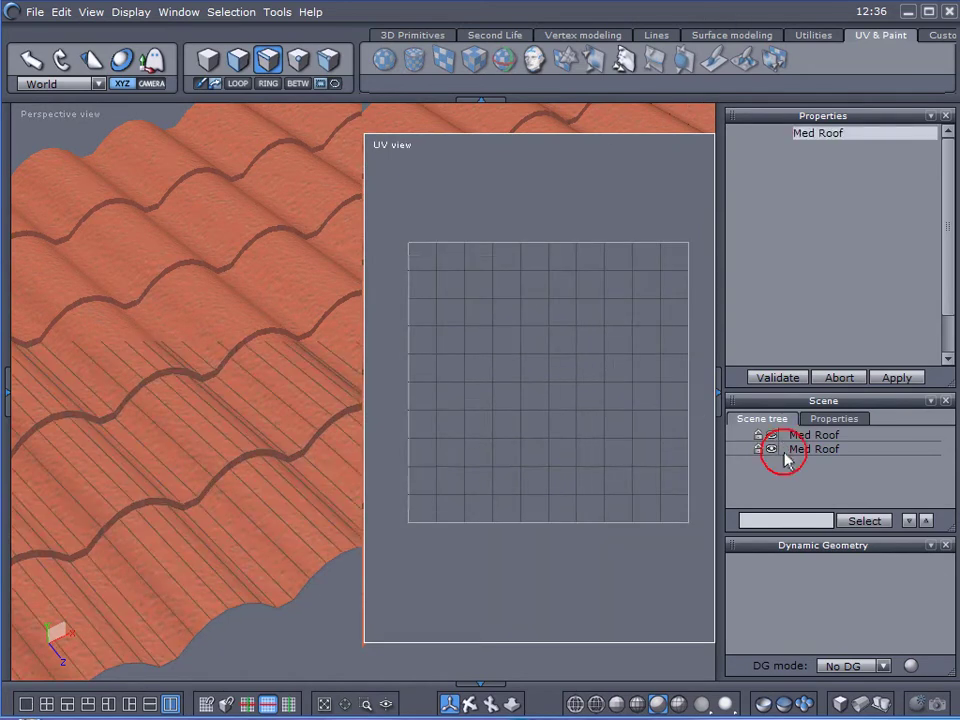
pyautogui.scroll(3, 498, 394)
pyautogui.scroll(4, 483, 298)
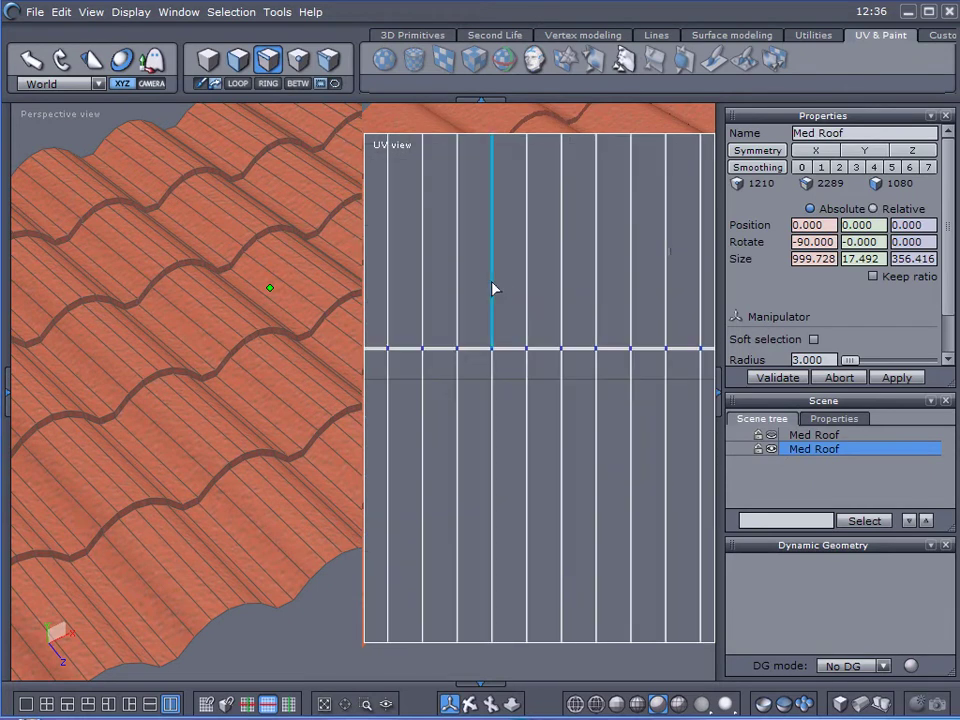
# Step: Select one edge on the UV layout's upper border and add a lip edge from the first row seam below it
pyautogui.click(471, 246)
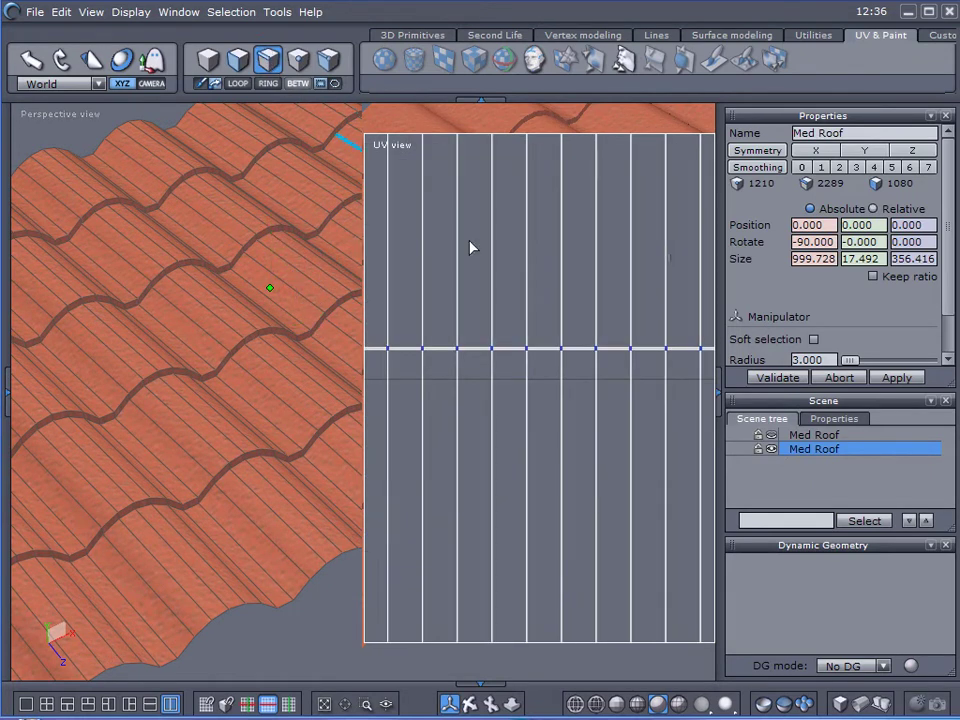
pyautogui.scroll(-2, 510, 247)
pyautogui.scroll(-2, 514, 280)
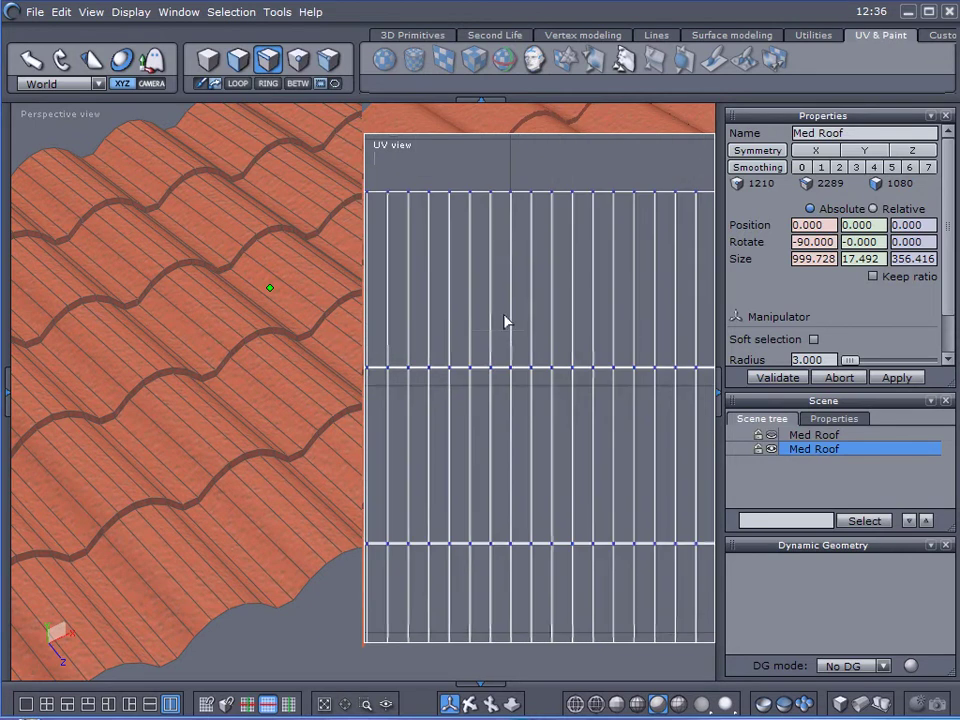
pyautogui.click(521, 197)
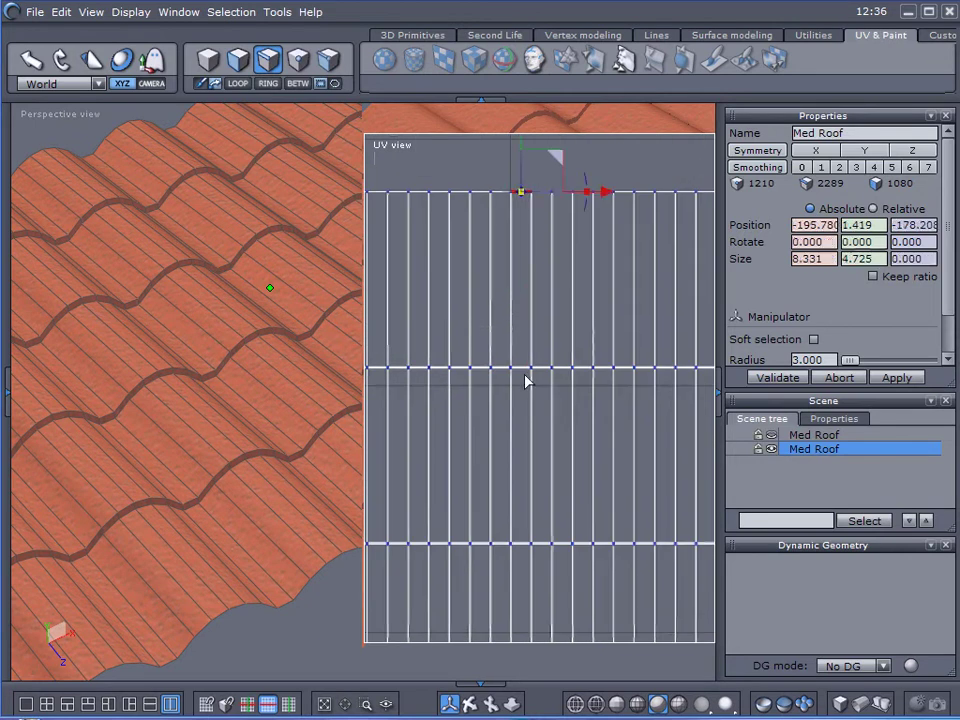
pyautogui.scroll(4, 525, 379)
pyautogui.scroll(2, 522, 374)
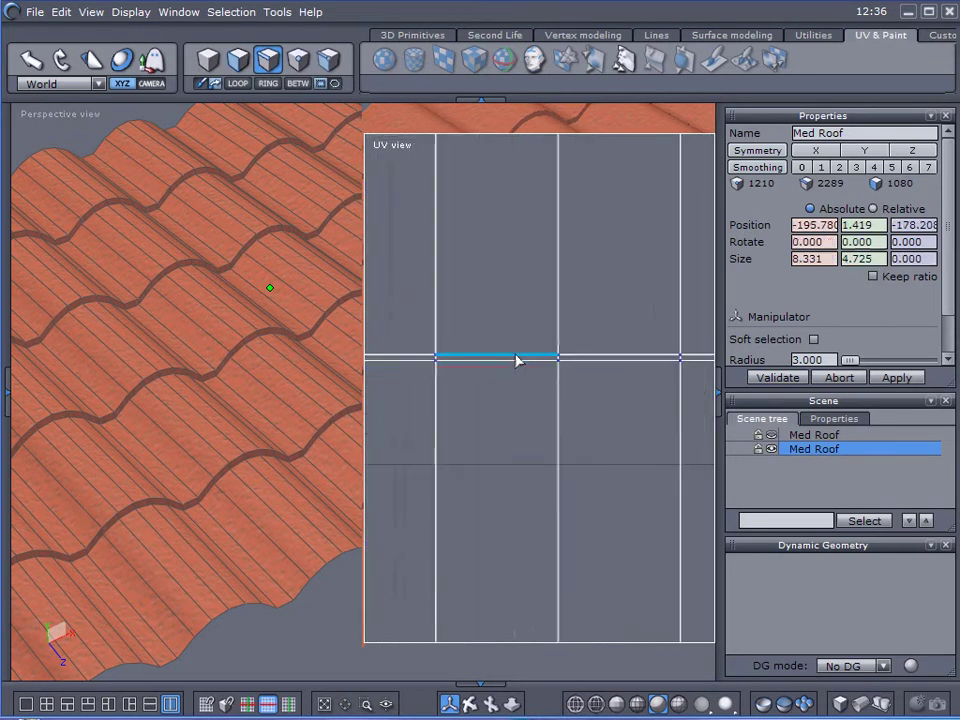
pyautogui.click(516, 358)
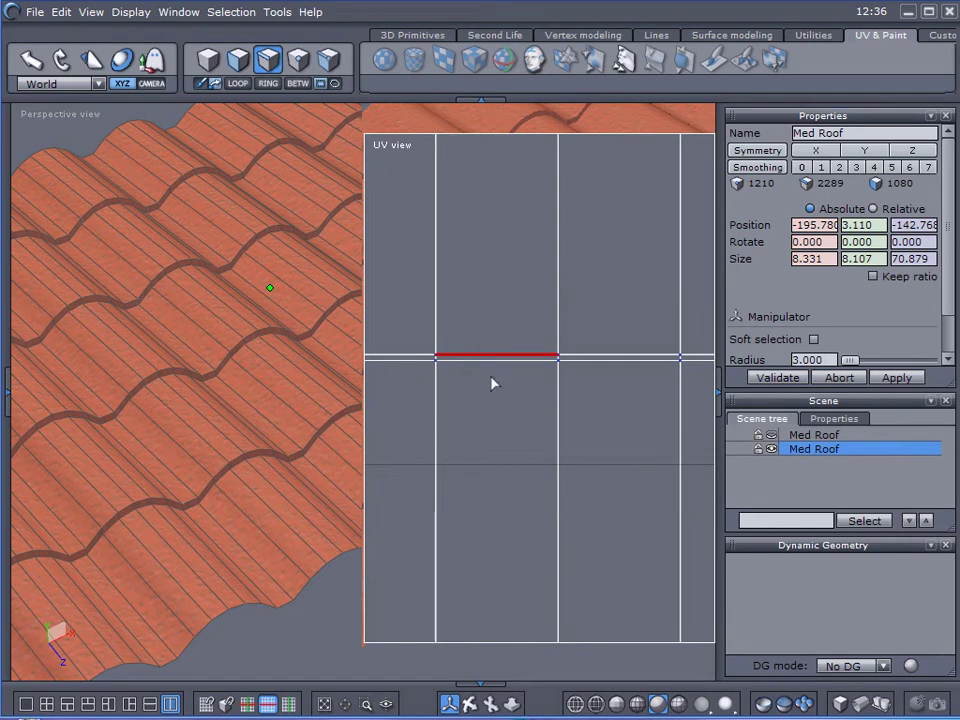
# Step: Add one lip edge from each of the next two row seams to the UV edge selection
pyautogui.moveTo(517, 513); pyautogui.dragTo(546, 170, button='right')
pyautogui.moveTo(546, 418); pyautogui.dragTo(530, 290, button='right')
pyautogui.scroll(-2, 510, 398)
pyautogui.moveTo(558, 570); pyautogui.dragTo(567, 300, button='middle')
pyautogui.scroll(3, 460, 386)
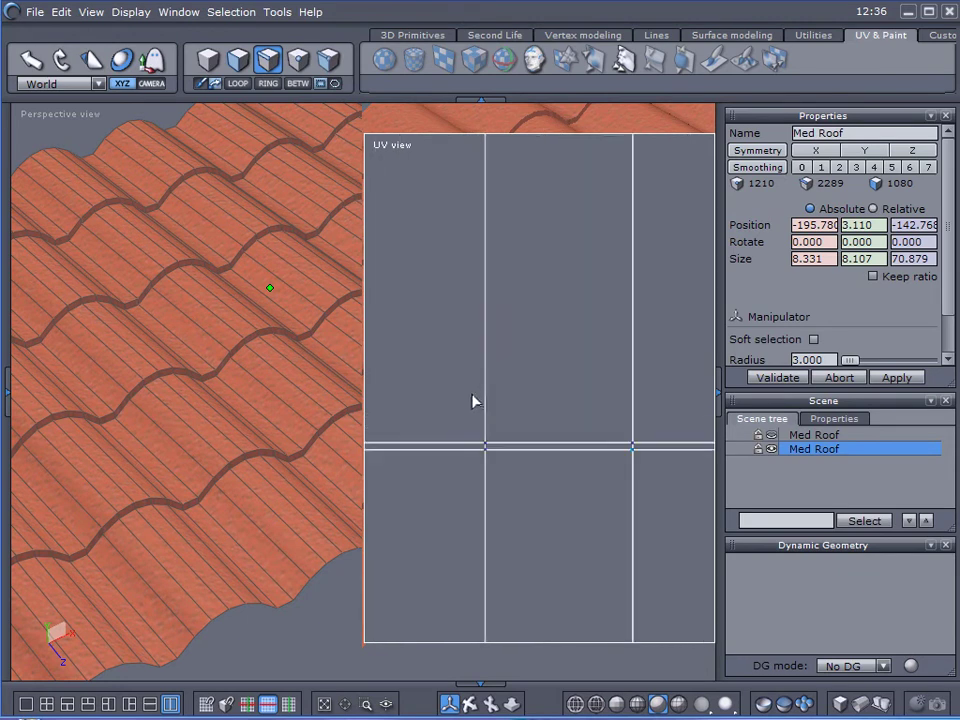
pyautogui.click(528, 449)
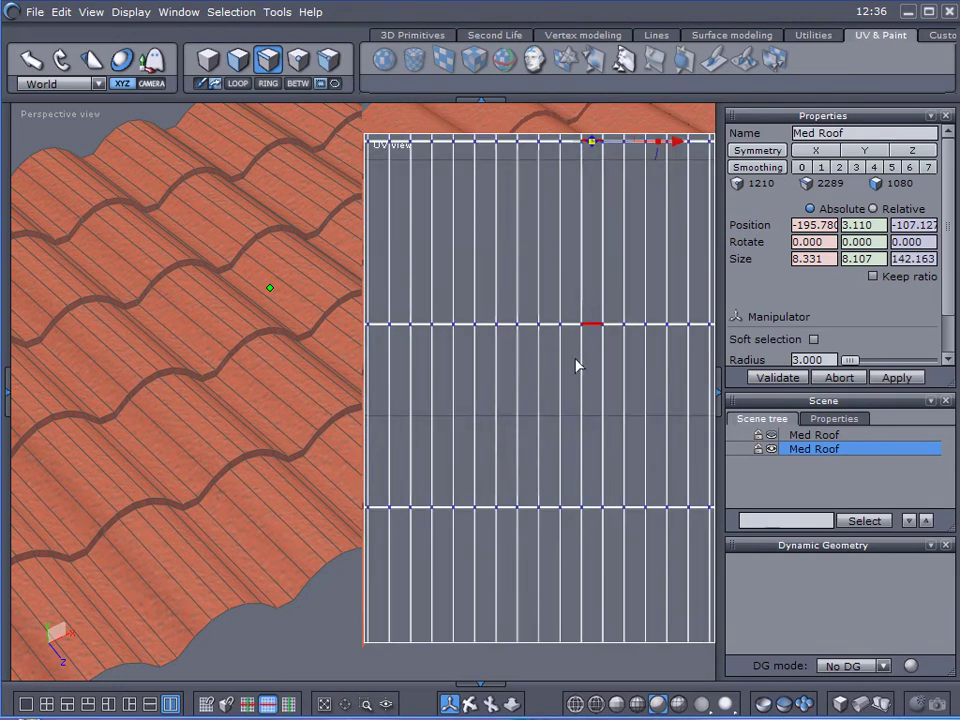
pyautogui.moveTo(585, 480); pyautogui.dragTo(545, 330, button='middle')
pyautogui.scroll(4, 545, 330)
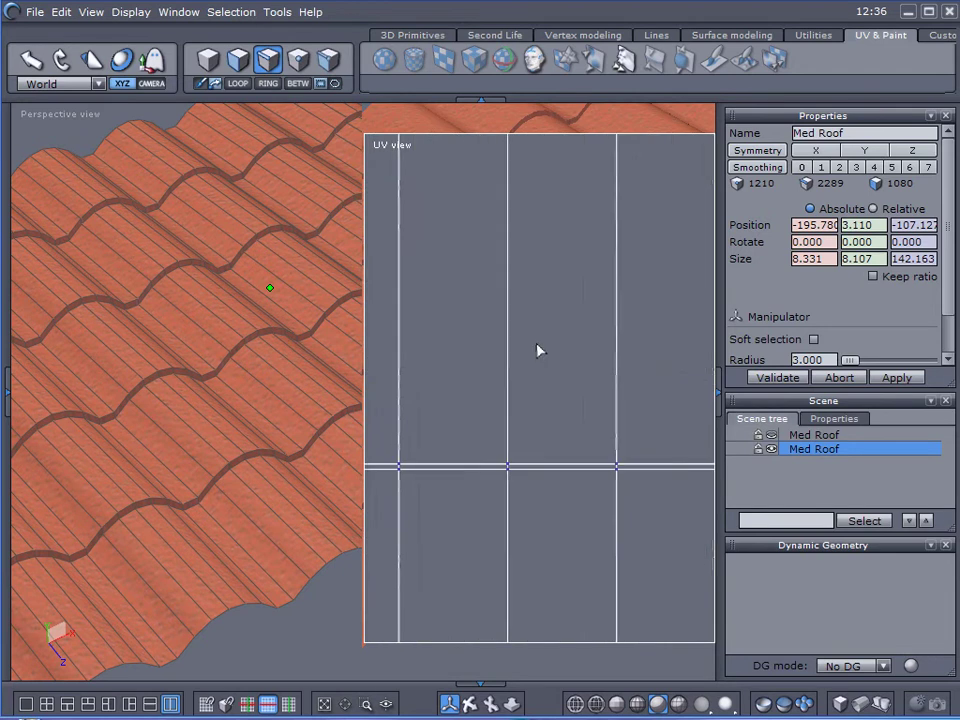
pyautogui.click(540, 518)
# Step: Add one lip edge from the lowest row seam to the UV edge selection and extend the selection to full edge loops
pyautogui.scroll(-3, 580, 404)
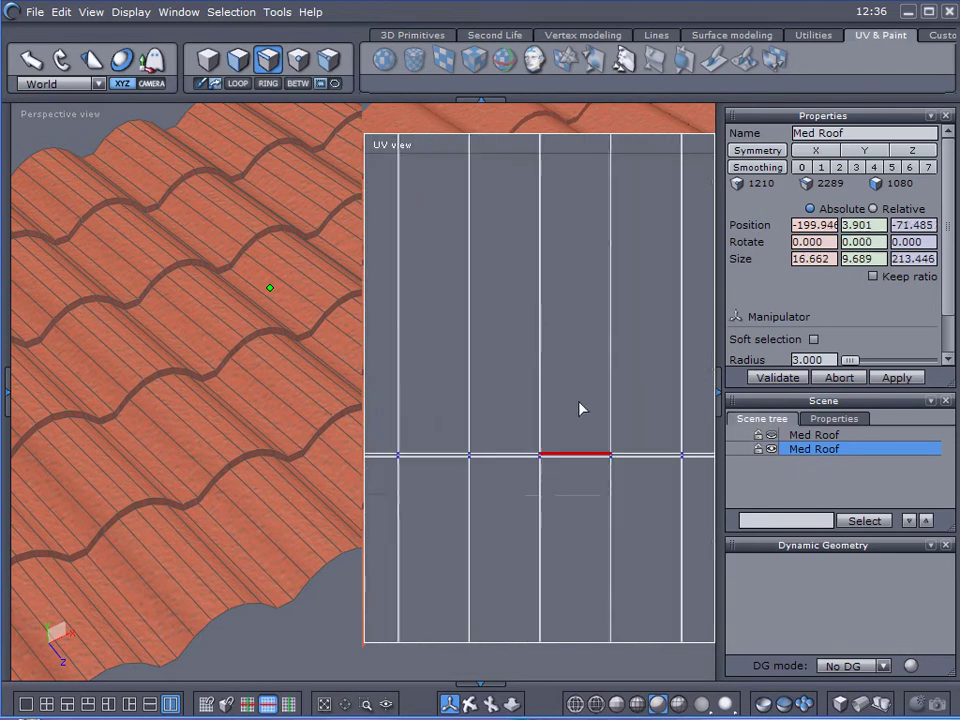
pyautogui.moveTo(555, 549); pyautogui.dragTo(542, 302, button='middle')
pyautogui.scroll(-4, 560, 394)
pyautogui.moveTo(571, 472); pyautogui.dragTo(549, 364, button='middle')
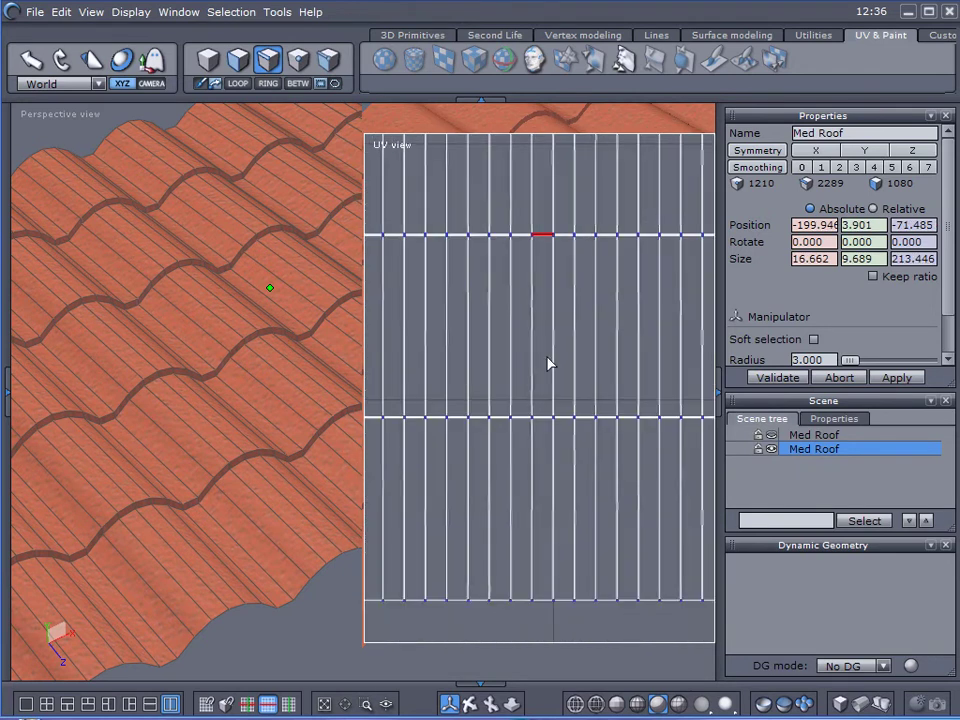
pyautogui.scroll(8, 527, 458)
pyautogui.scroll(-2, 557, 412)
pyautogui.scroll(-4, 525, 207)
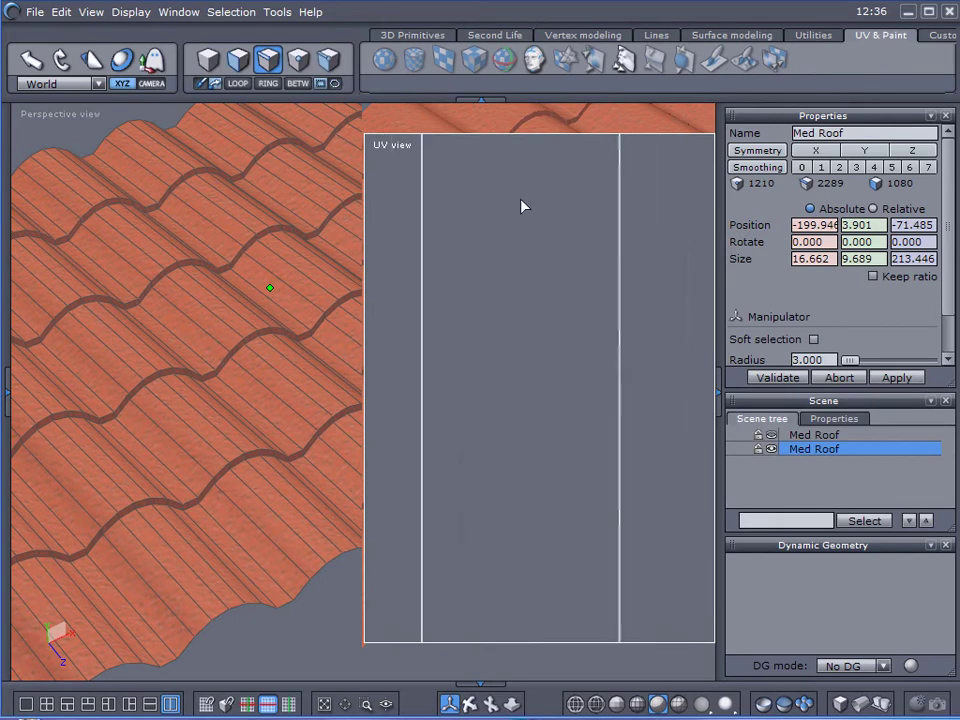
pyautogui.scroll(-4, 543, 224)
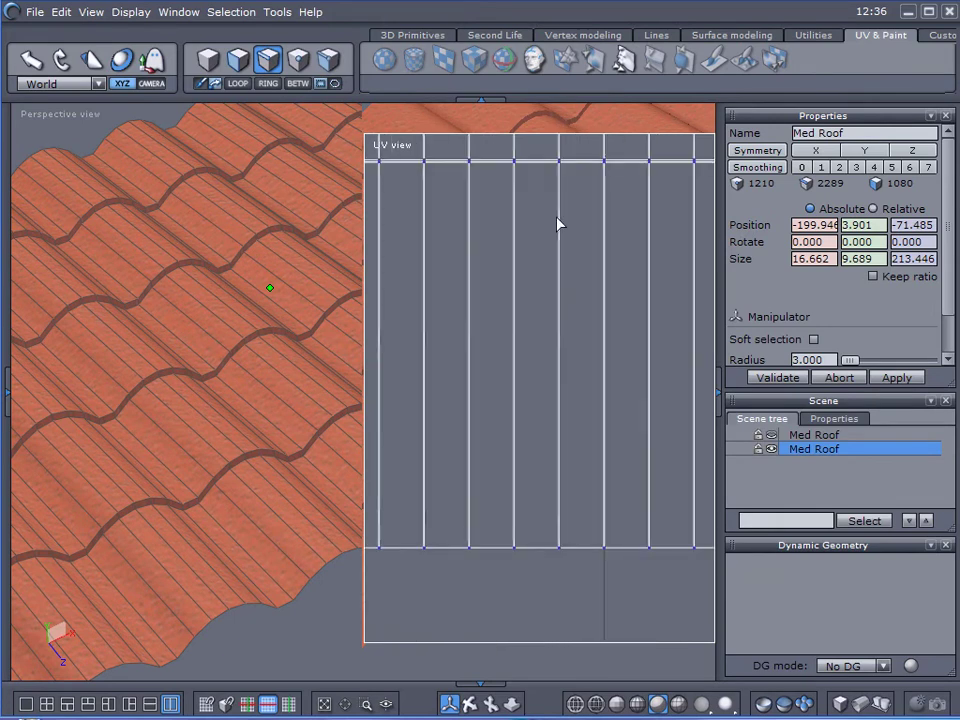
pyautogui.moveTo(559, 221); pyautogui.dragTo(512, 306, button='middle')
pyautogui.scroll(6, 531, 208)
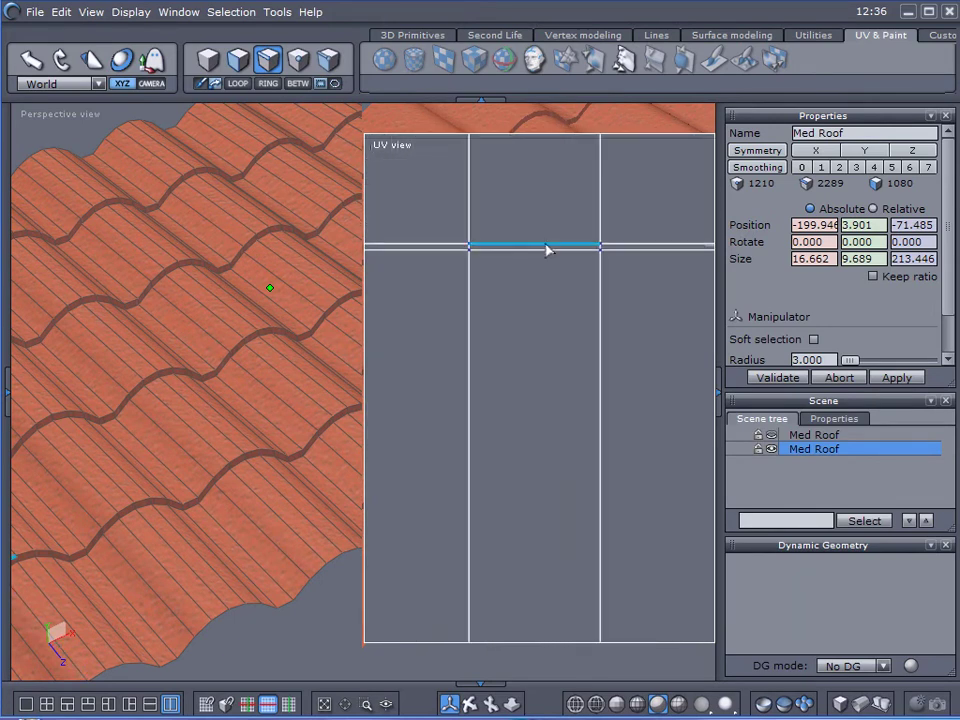
pyautogui.click(546, 246)
pyautogui.click(240, 84)
# Step: Move the selected lip edge loops slightly upward in the UV layout to widen the lip strips
pyautogui.scroll(-6, 570, 284)
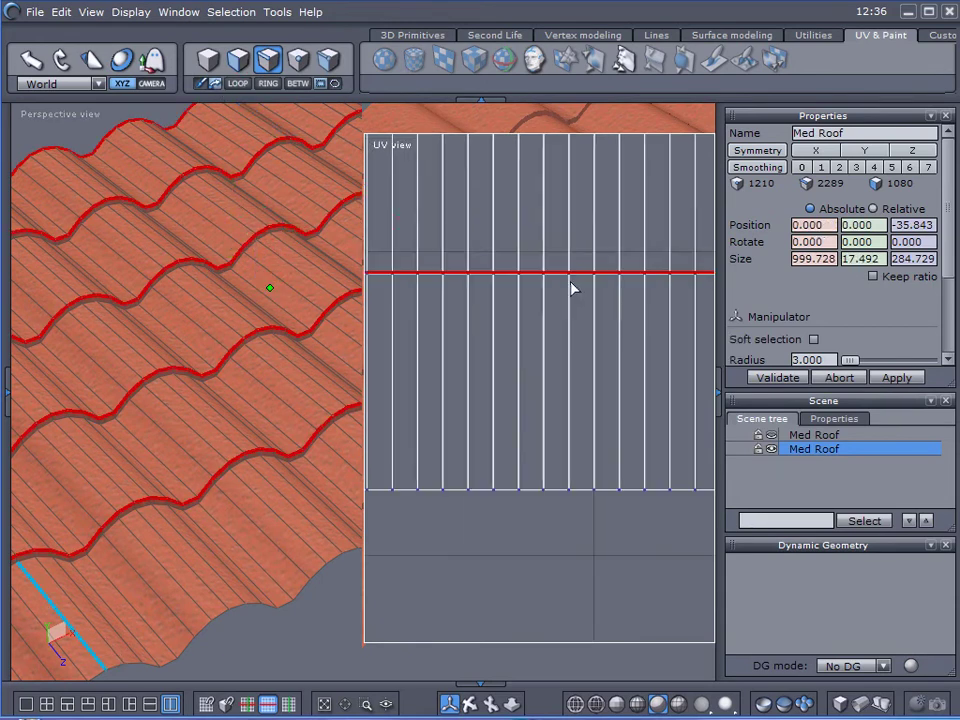
pyautogui.moveTo(564, 283); pyautogui.dragTo(456, 672, button='middle')
pyautogui.moveTo(496, 447); pyautogui.dragTo(496, 550, button='middle')
pyautogui.scroll(-6, 494, 478)
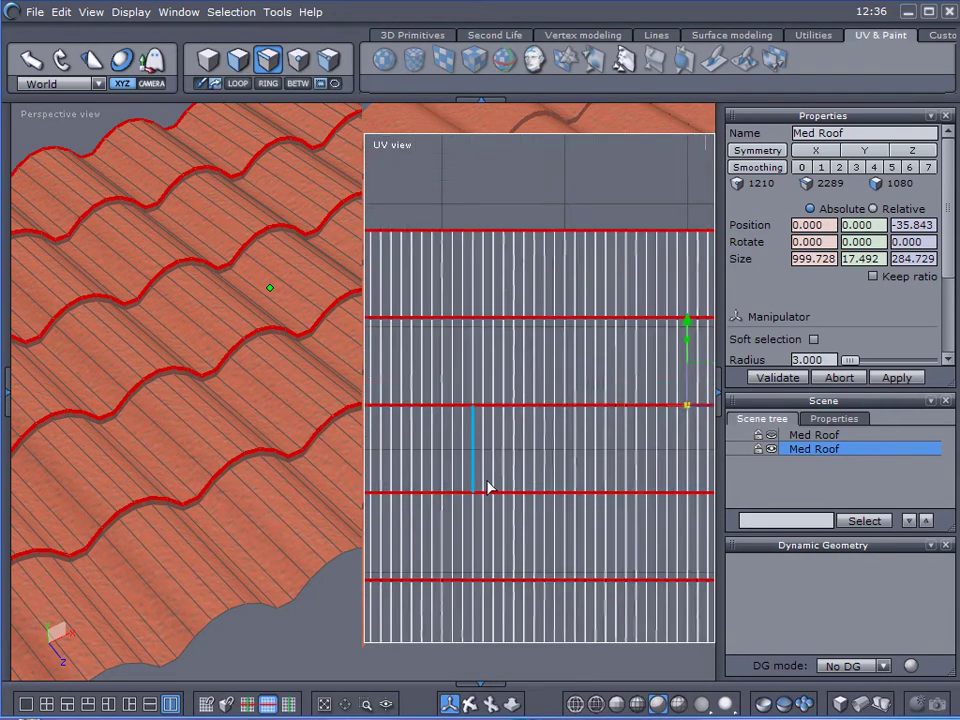
pyautogui.moveTo(533, 433); pyautogui.dragTo(476, 418, button='middle')
pyautogui.scroll(3, 510, 418)
pyautogui.scroll(6, 505, 425)
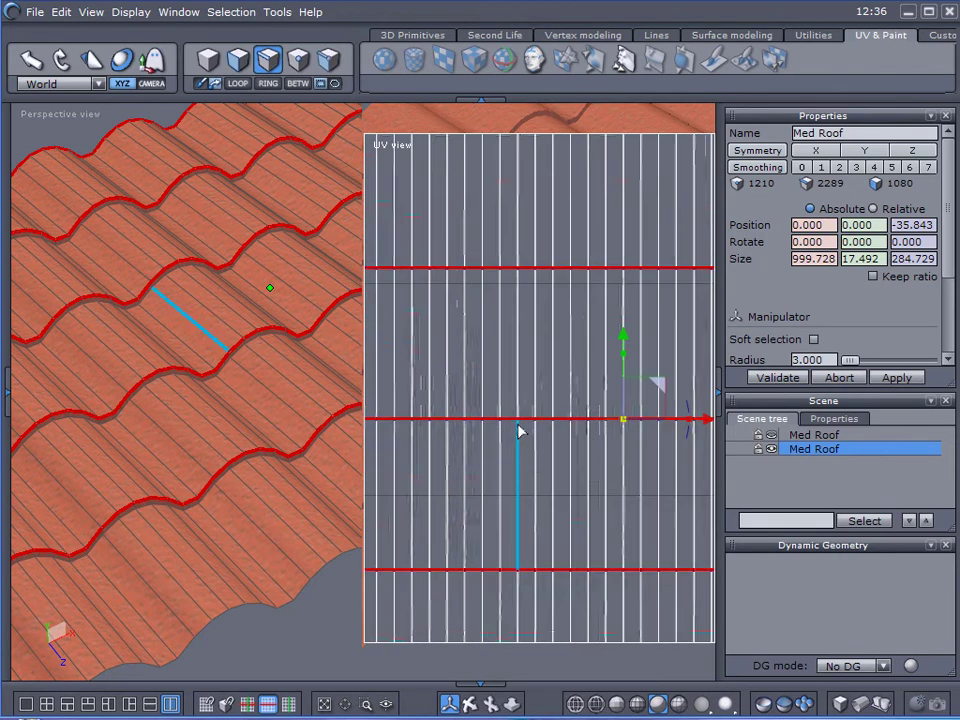
pyautogui.scroll(3, 505, 426)
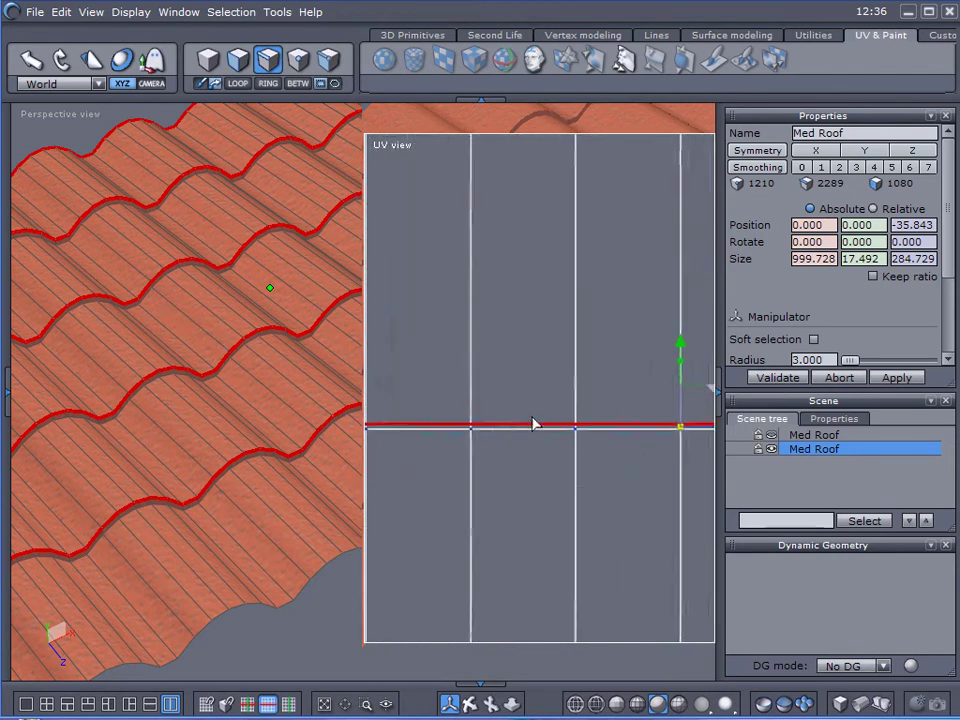
pyautogui.moveTo(534, 422); pyautogui.dragTo(401, 437, button='middle')
pyautogui.scroll(3, 532, 418)
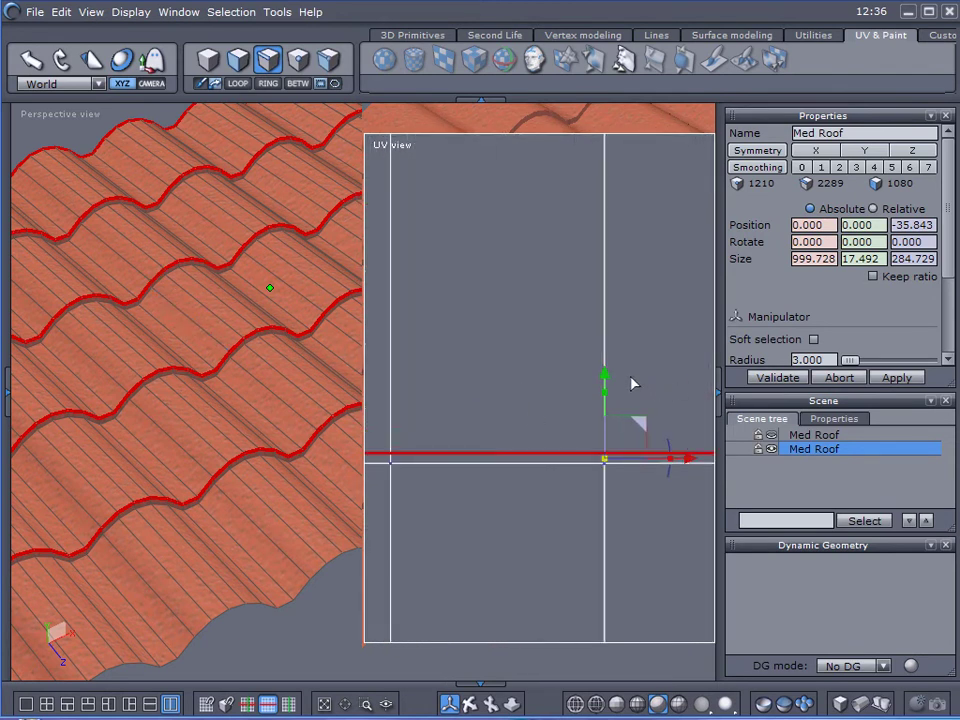
pyautogui.moveTo(604, 378); pyautogui.dragTo(604, 357)
# Step: Adjust the lip loops' UV height further while checking the lips up close, settling at a moderately wider strip
pyautogui.moveTo(242, 427); pyautogui.dragTo(197, 304, button='middle')
pyautogui.scroll(3, 189, 314)
pyautogui.scroll(-2, 192, 314)
pyautogui.scroll(2, 201, 303)
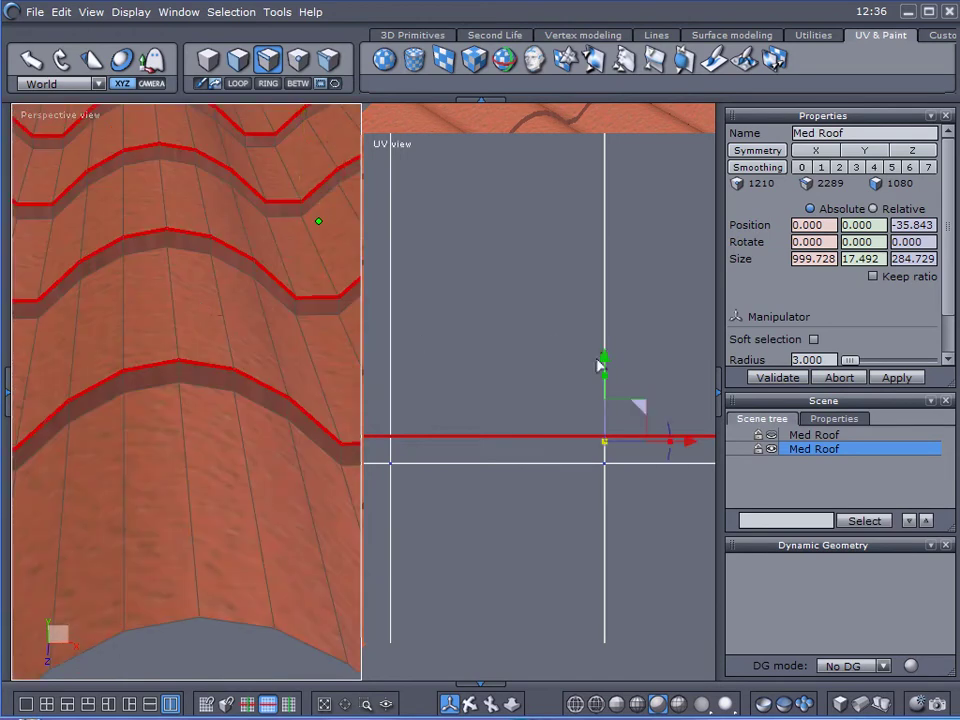
pyautogui.moveTo(604, 357); pyautogui.dragTo(619, 178)
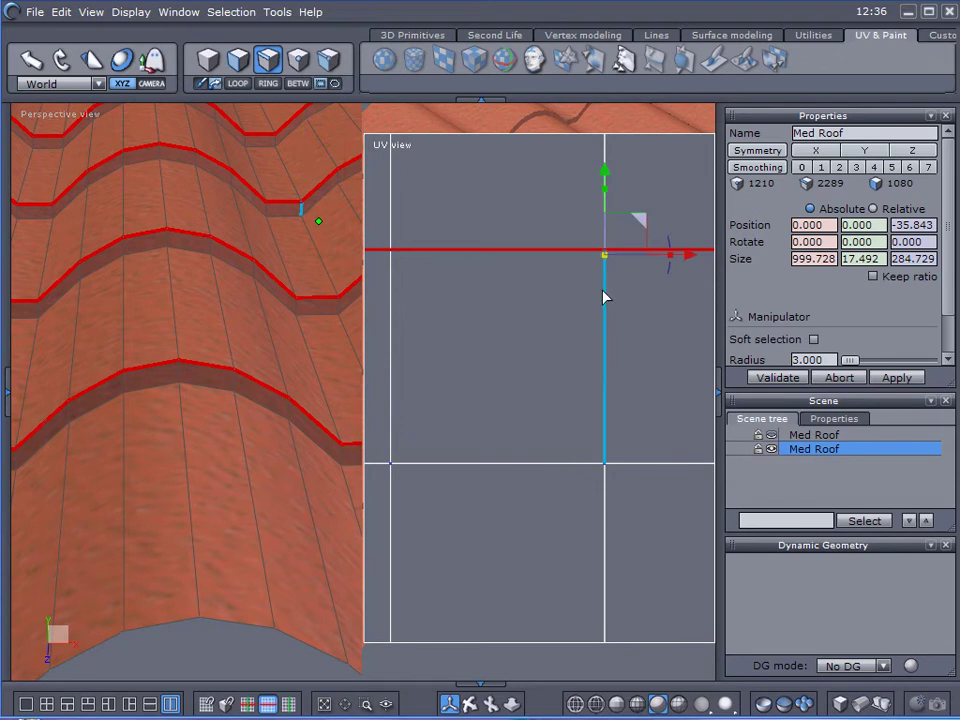
pyautogui.moveTo(604, 189); pyautogui.dragTo(614, 256)
# Step: Deselect the roof and examine the texture on the lips between the tile rows, both up close and from a distance
pyautogui.scroll(-3, 165, 283)
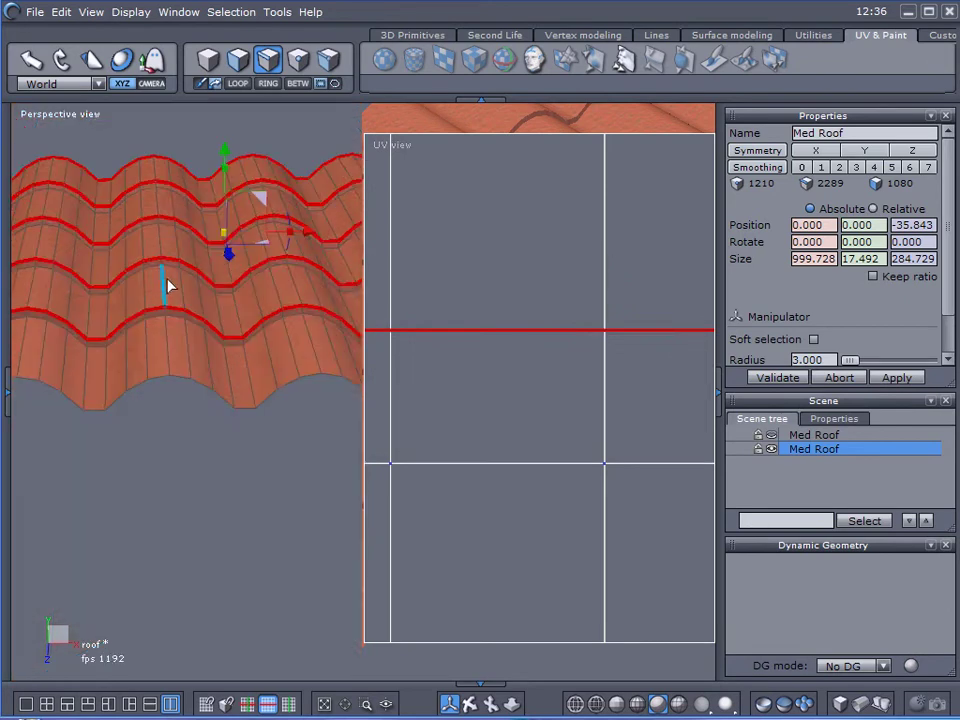
pyautogui.scroll(-2, 186, 279)
pyautogui.scroll(5, 199, 272)
pyautogui.scroll(-3, 158, 302)
pyautogui.moveTo(158, 302); pyautogui.dragTo(245, 332, button='middle')
pyautogui.click(800, 484)
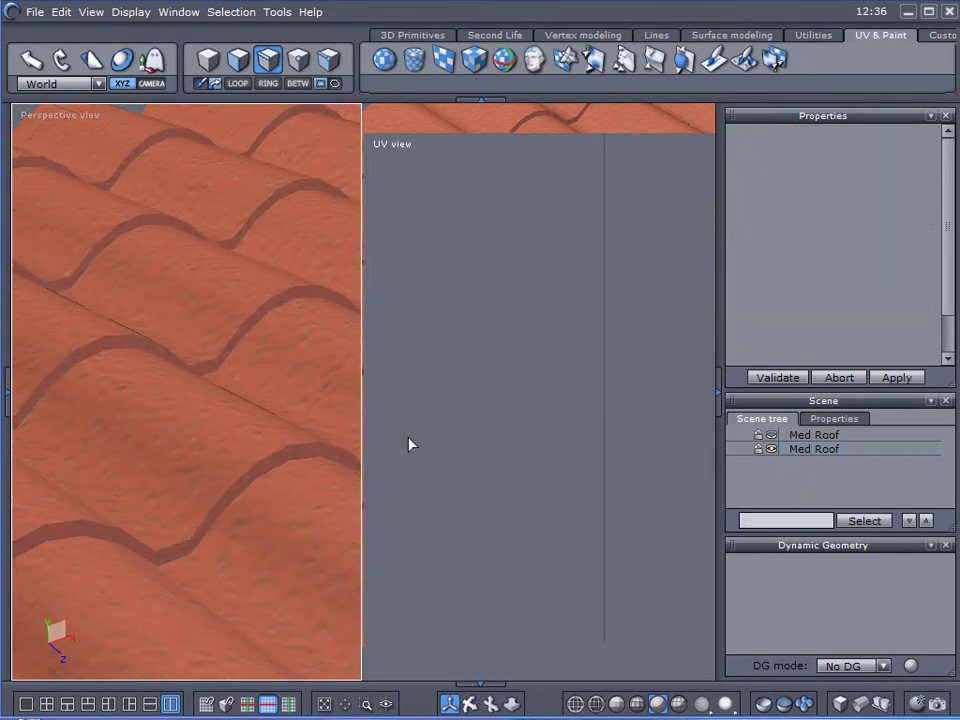
pyautogui.moveTo(330, 436); pyautogui.dragTo(244, 325, button='right')
pyautogui.scroll(-4, 204, 374)
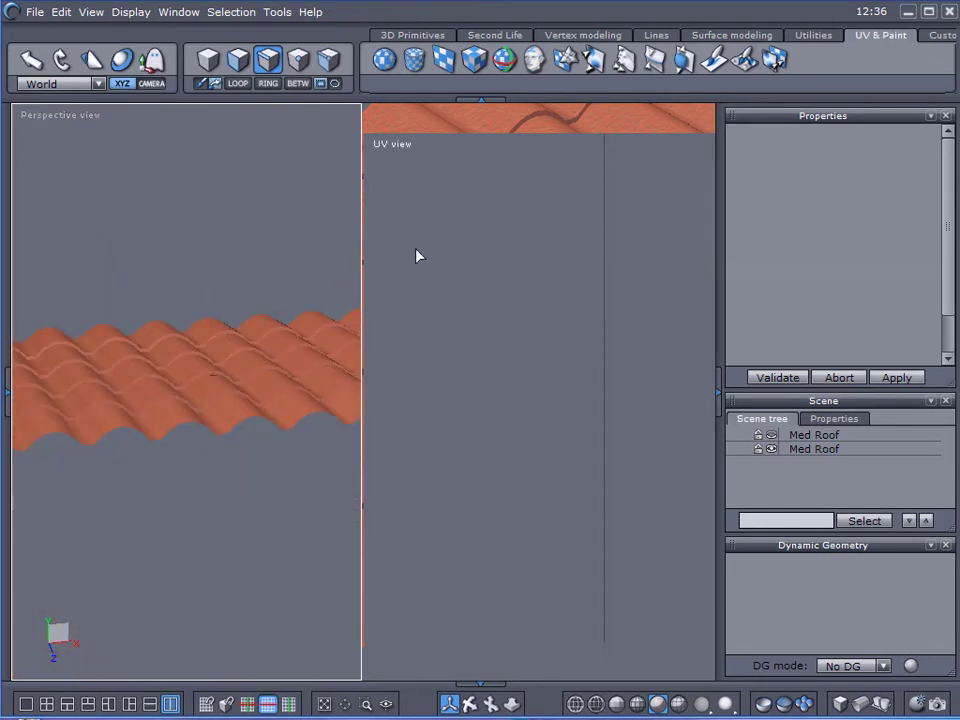
# Step: Reselect the visible Med Roof and show the perspective view alone
pyautogui.click(788, 451)
pyautogui.scroll(-5, 570, 430)
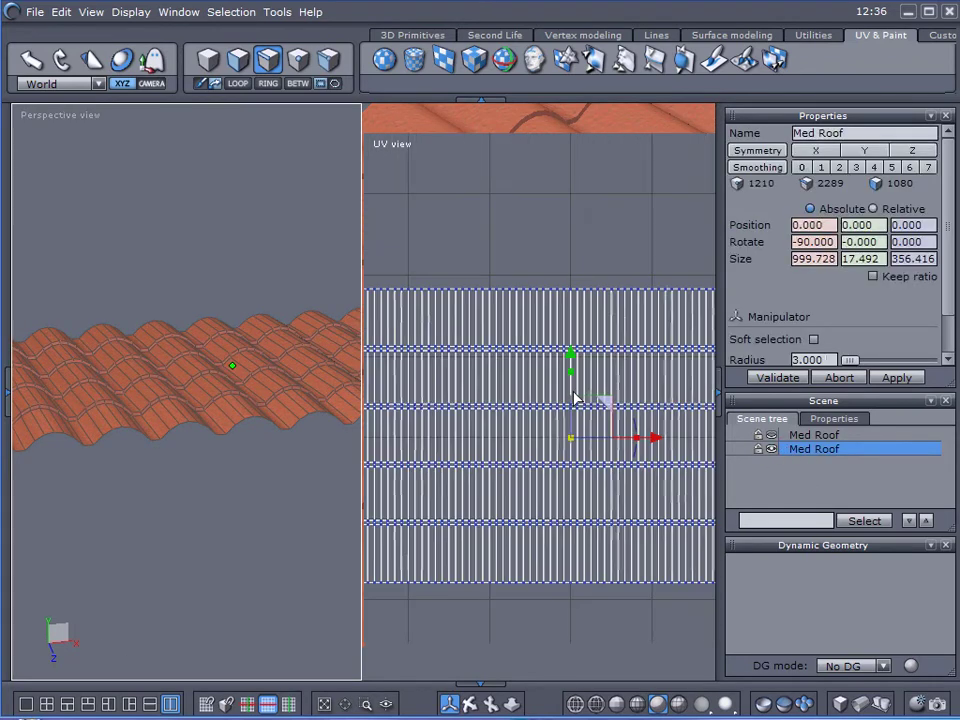
pyautogui.moveTo(229, 458); pyautogui.dragTo(271, 519, button='middle')
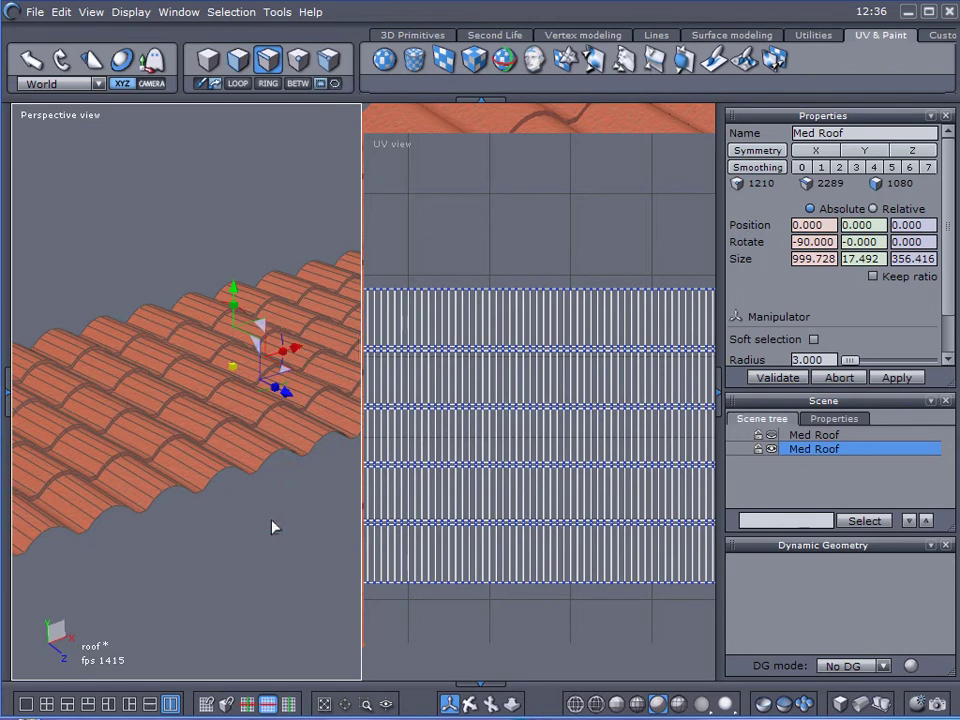
pyautogui.click(26, 705)
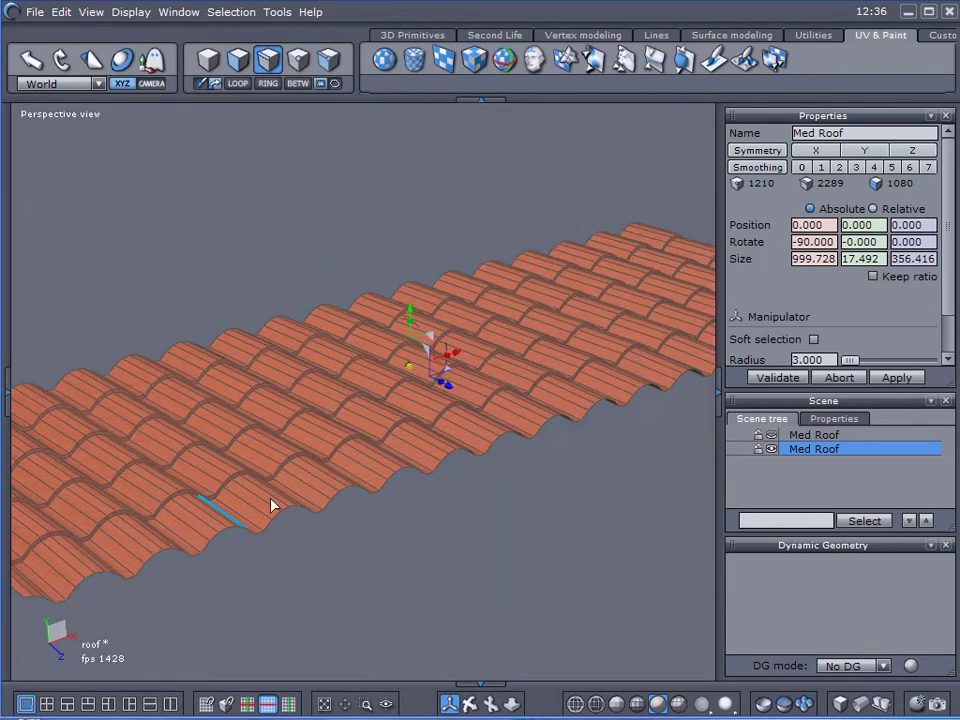
# Step: Select an edge on the roof's front border and extend it to the whole border loop
pyautogui.scroll(5, 396, 450)
pyautogui.scroll(-4, 403, 454)
pyautogui.moveTo(403, 454); pyautogui.dragTo(437, 465, button='right')
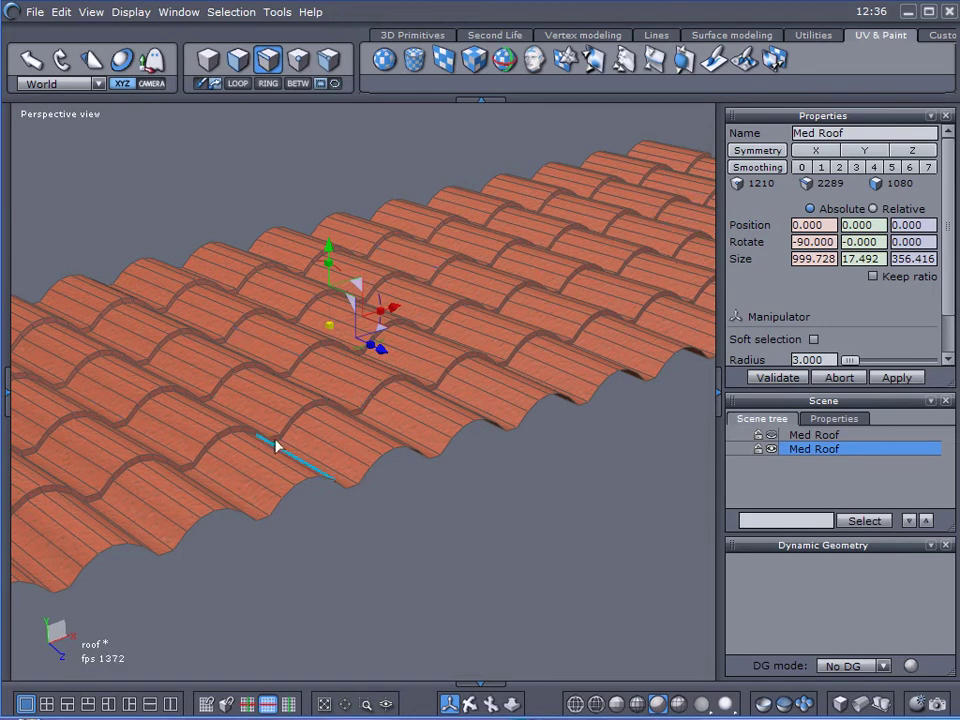
pyautogui.moveTo(277, 446); pyautogui.dragTo(429, 489, button='middle')
pyautogui.click(429, 487)
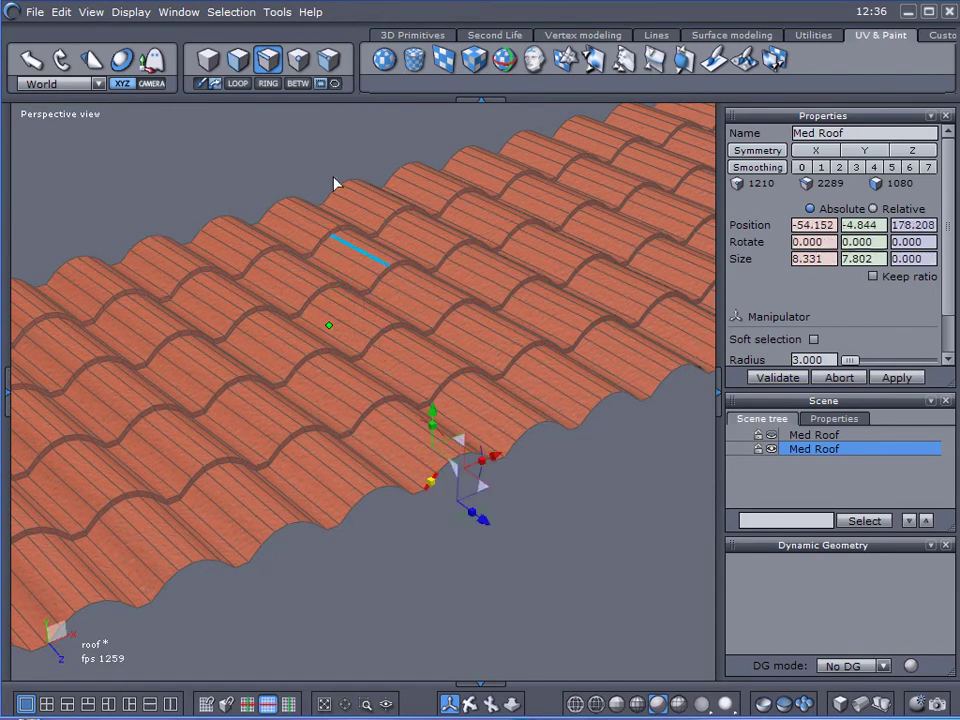
pyautogui.click(243, 87)
# Step: Fast extrude the front border loop straight down to a Y position of about -5.5 to form a front lip
pyautogui.moveTo(570, 493)
pyautogui.mouseDown(button='middle')
pyautogui.moveTo(499, 489)
pyautogui.moveTo(566, 436)
pyautogui.moveTo(560, 425)
pyautogui.mouseUp(button='middle')
pyautogui.click(408, 38)
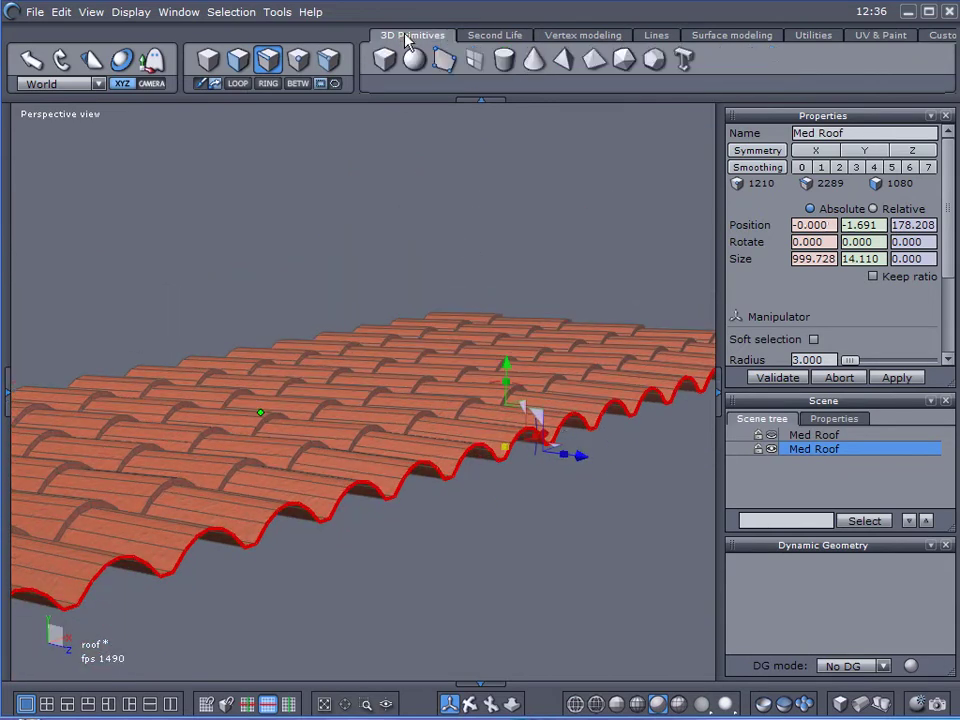
pyautogui.click(553, 37)
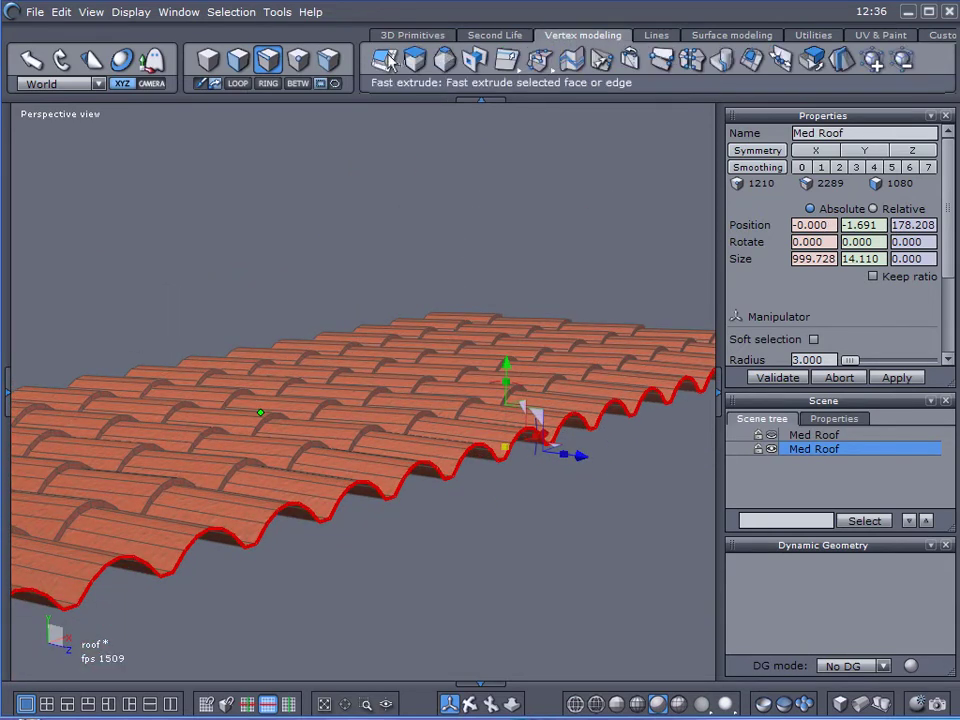
pyautogui.scroll(3, 540, 428)
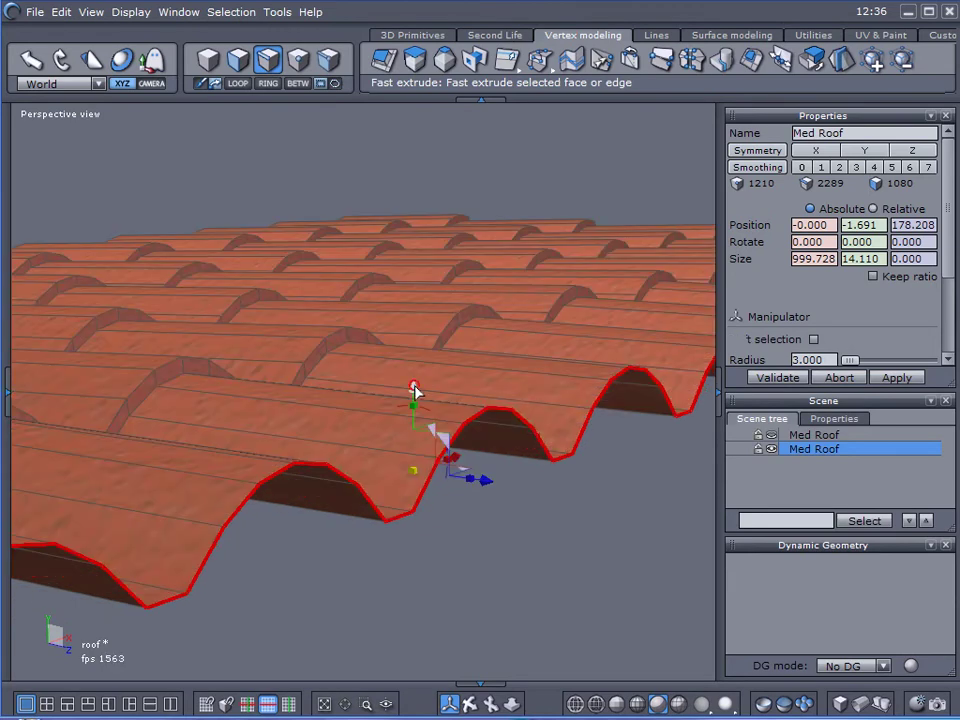
pyautogui.moveTo(414, 389); pyautogui.dragTo(414, 413)
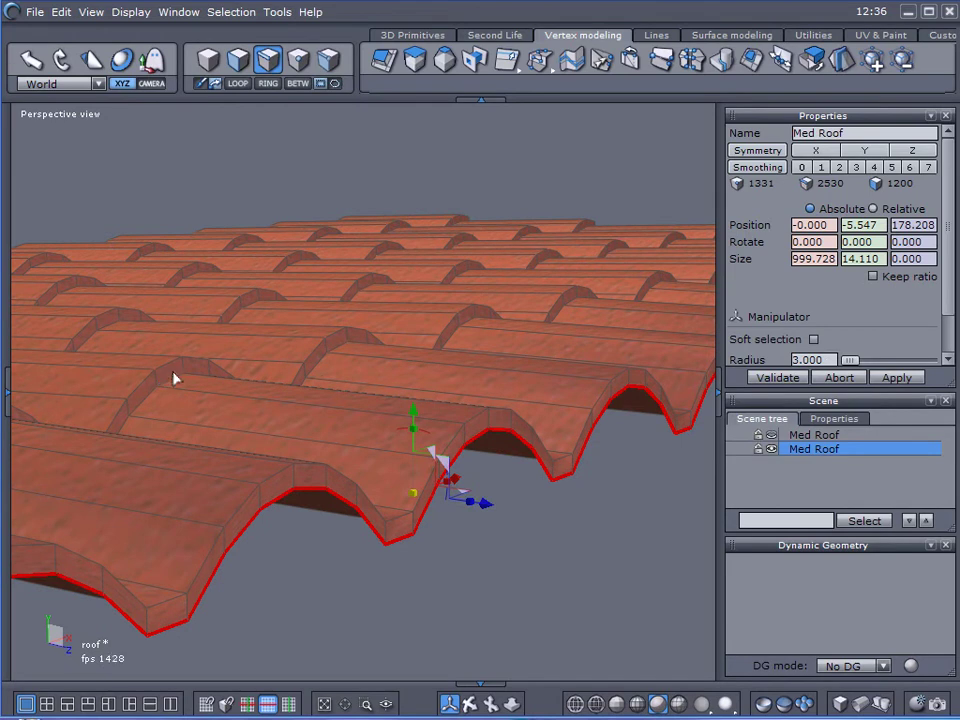
# Step: Fast extrude the lip's lower loop backward beneath the roof to a Z position of about 153.6 and clear the edge selection
pyautogui.moveTo(131, 354); pyautogui.dragTo(297, 240, button='middle')
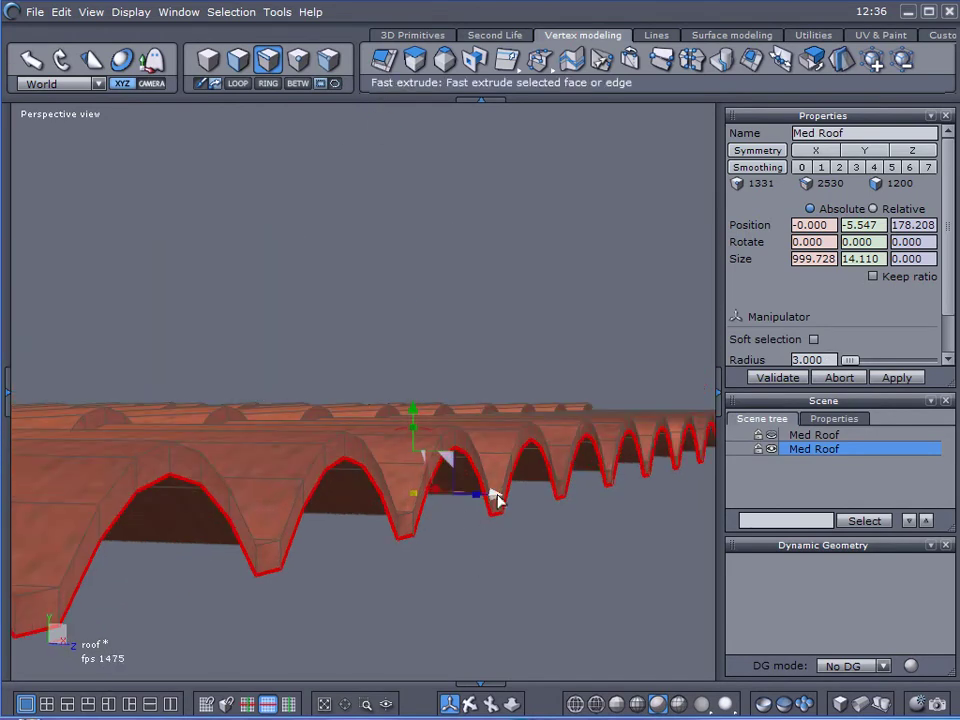
pyautogui.moveTo(497, 495); pyautogui.dragTo(355, 508)
pyautogui.moveTo(366, 498); pyautogui.dragTo(205, 622, button='middle')
pyautogui.scroll(-5, 300, 479)
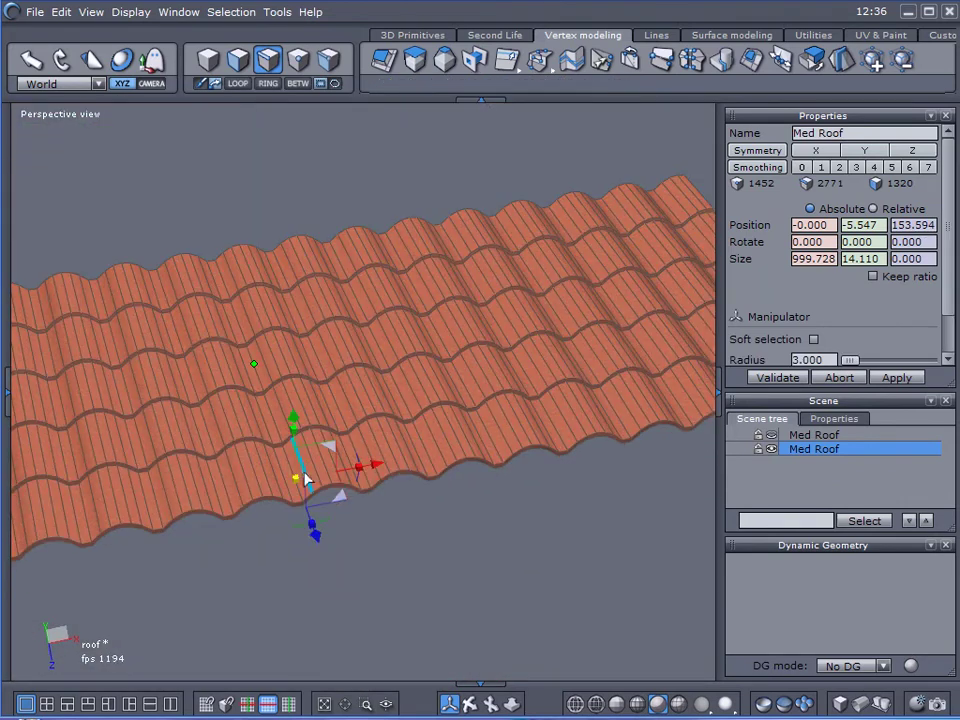
pyautogui.click(442, 167)
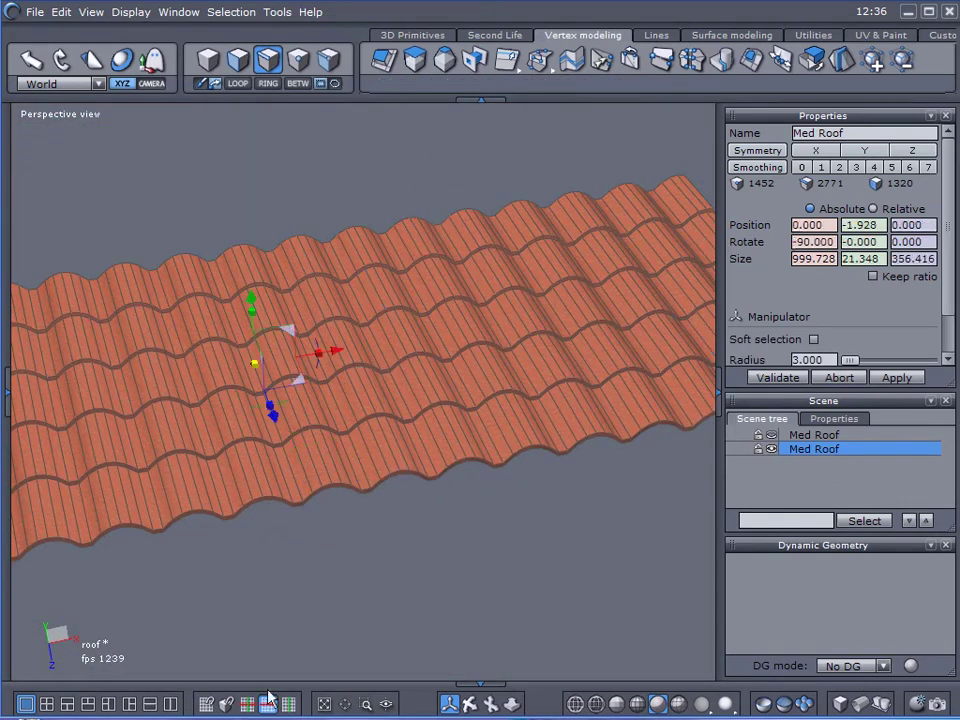
# Step: Show the UV view beside the perspective view, focused on the overlapping new faces along the layout's lower border
pyautogui.click(170, 704)
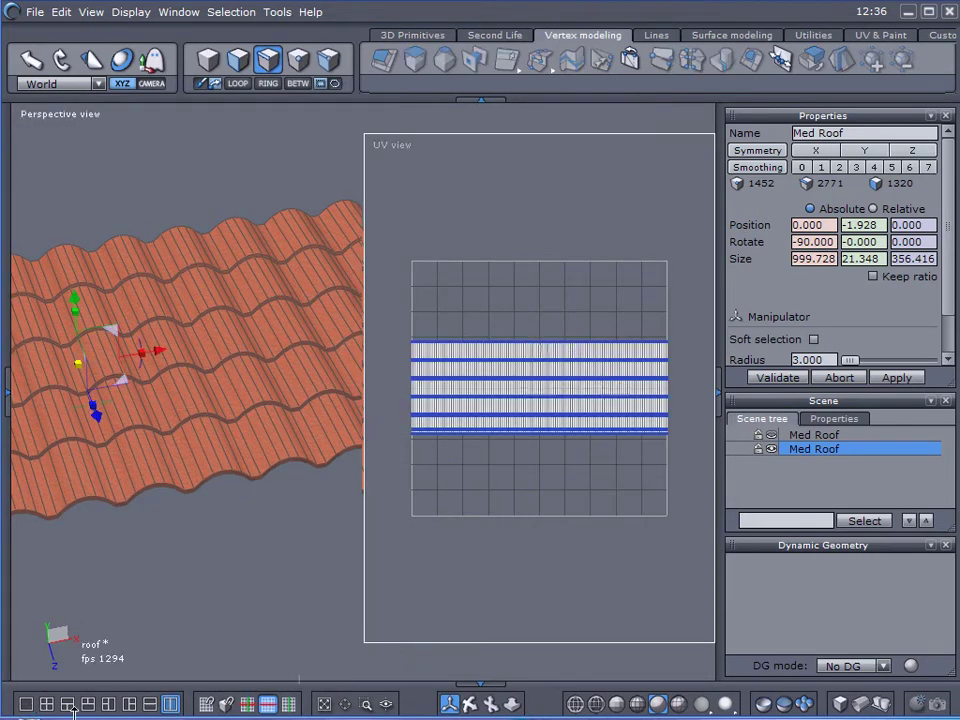
pyautogui.click(26, 704)
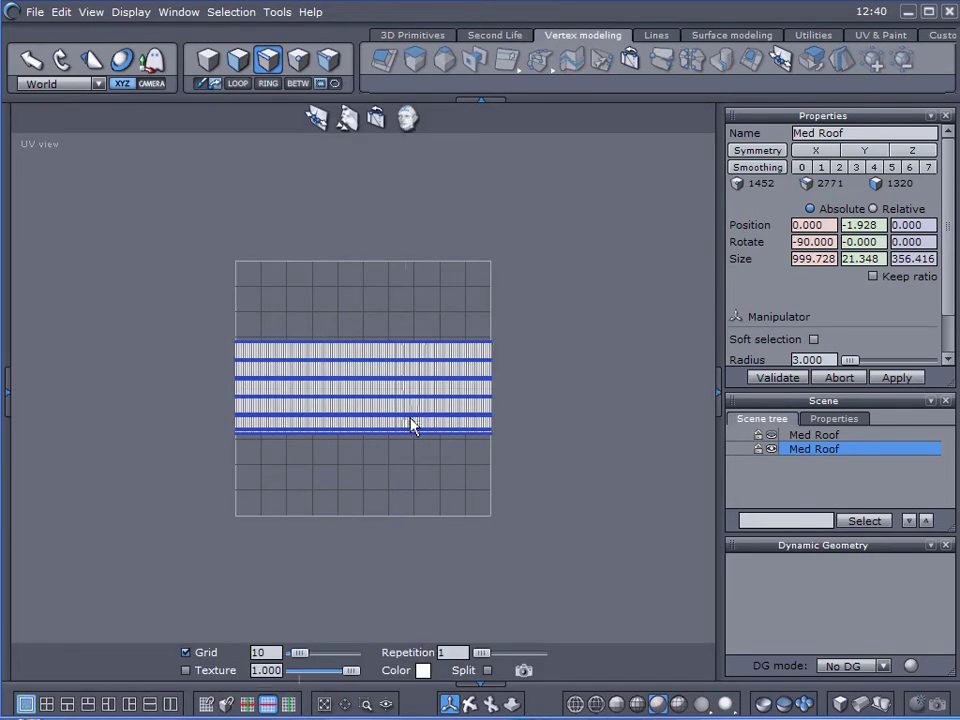
pyautogui.scroll(3, 410, 425)
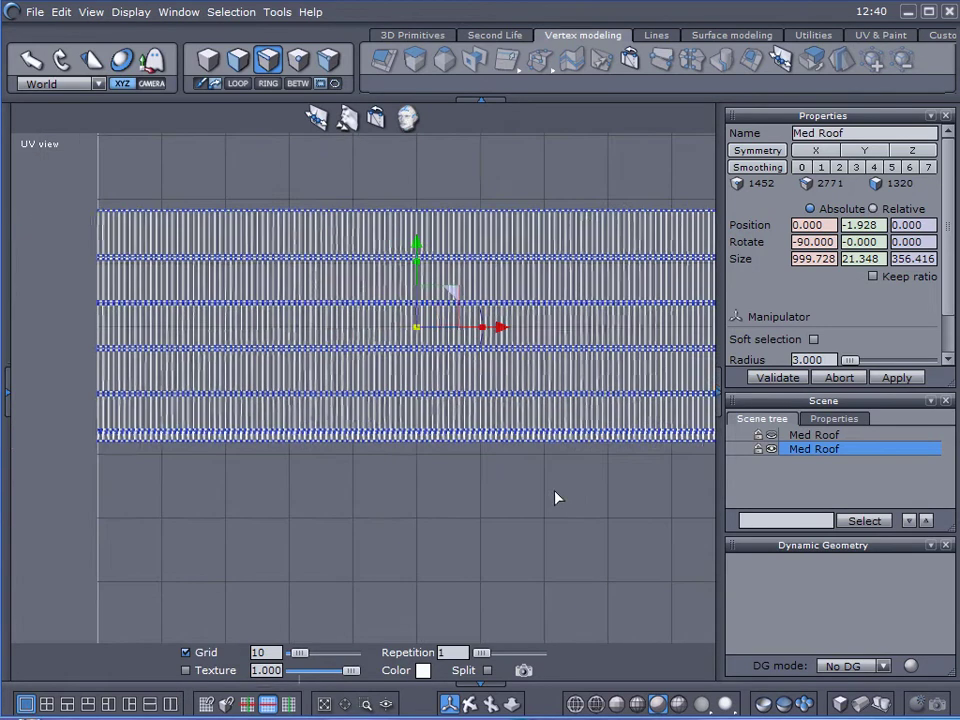
pyautogui.click(170, 704)
pyautogui.scroll(5, 485, 466)
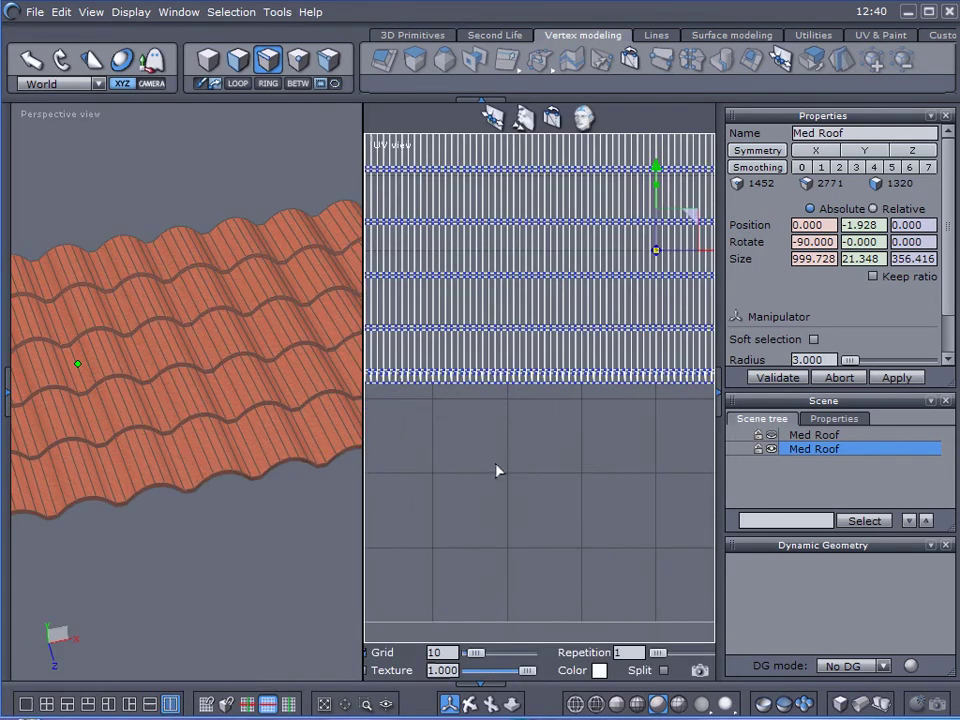
pyautogui.scroll(8, 528, 448)
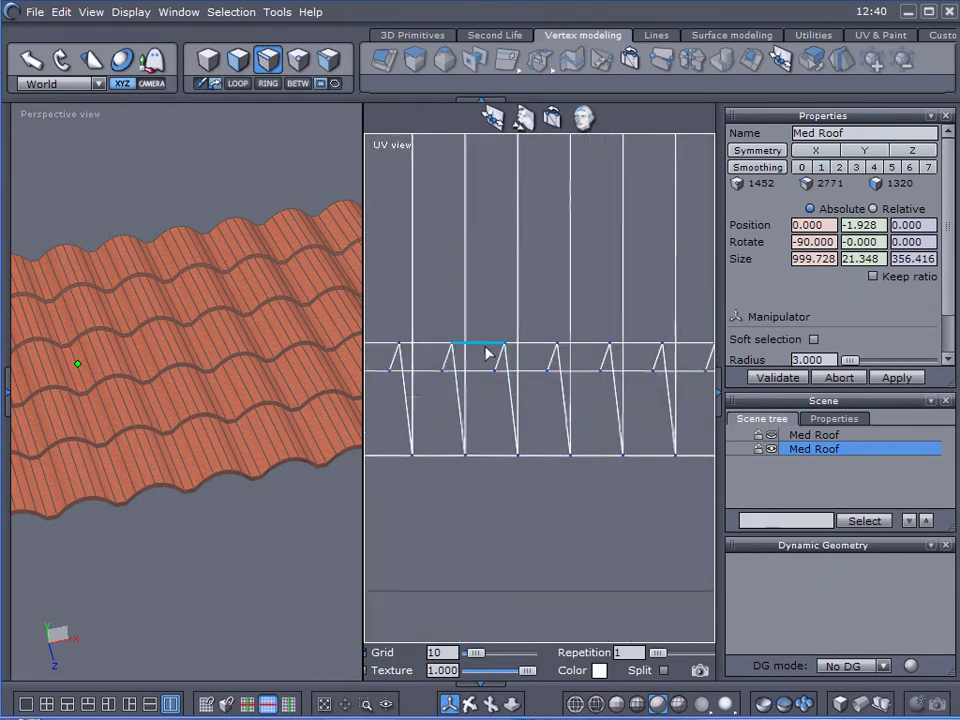
# Step: Select the whole lower edge loop of the new front lip in the perspective view
pyautogui.keyDown('alt'); pyautogui.moveTo(240, 490); pyautogui.dragTo(280, 499); pyautogui.keyUp('alt')
pyautogui.scroll(6, 216, 439)
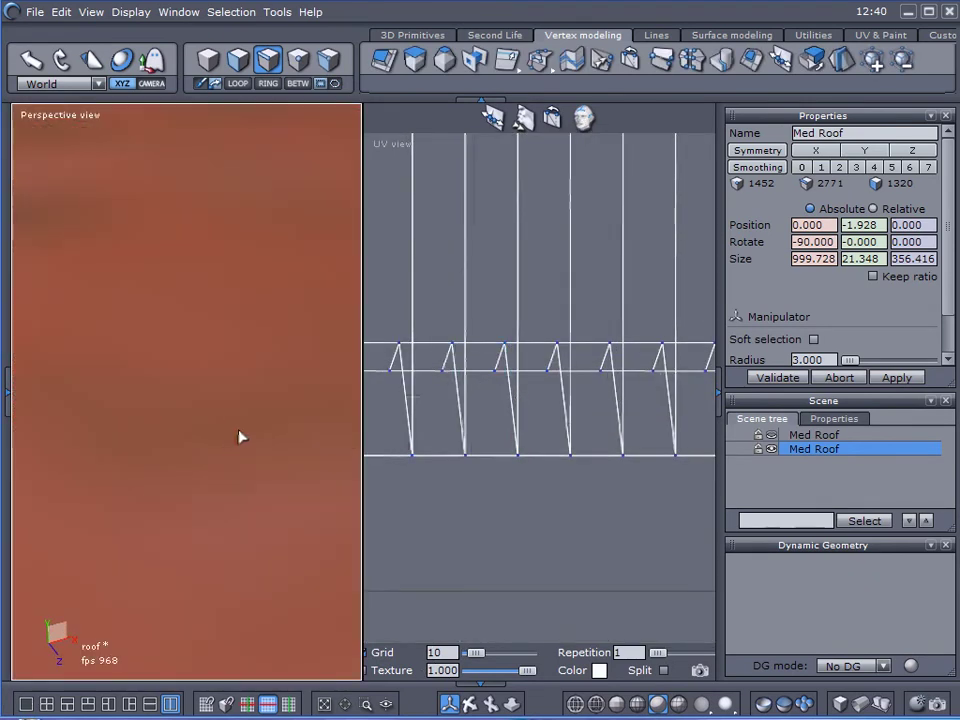
pyautogui.scroll(-2, 238, 437)
pyautogui.scroll(2, 235, 448)
pyautogui.click(248, 462)
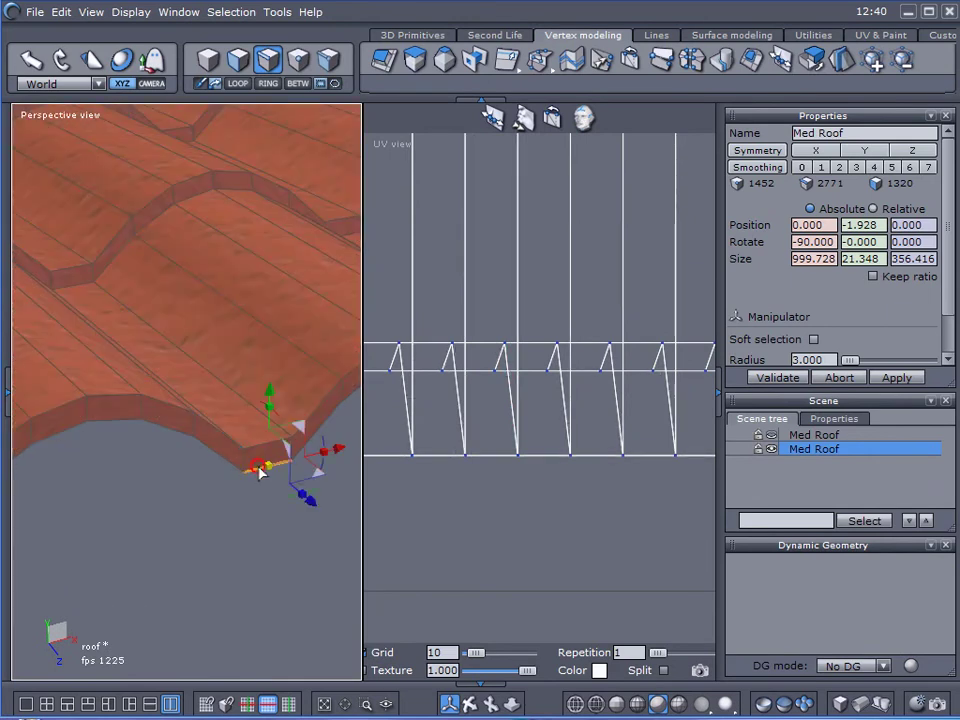
pyautogui.click(239, 88)
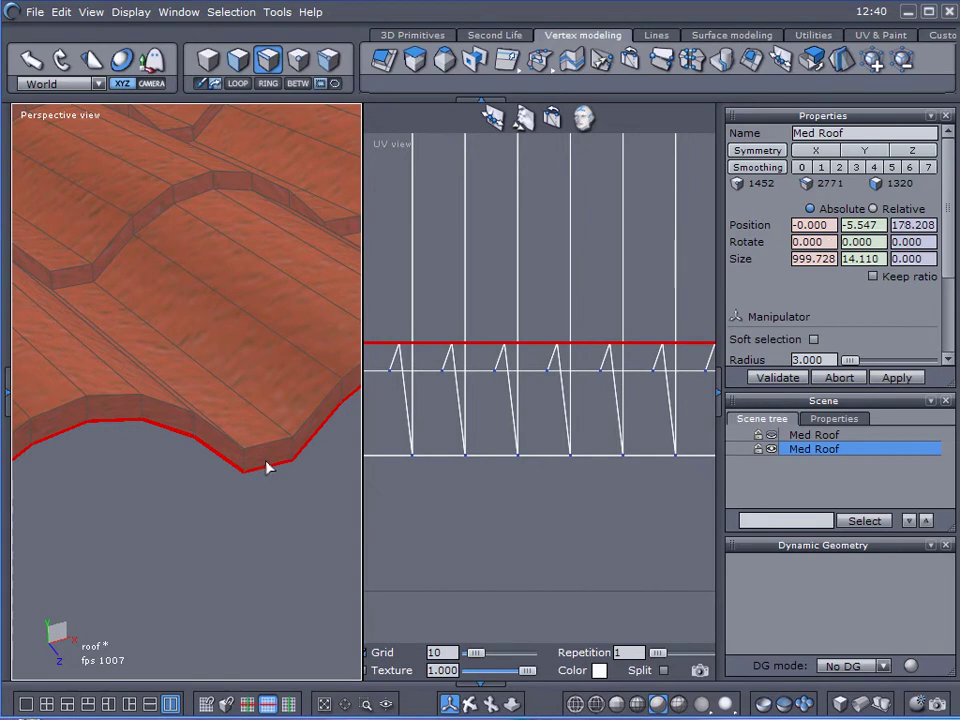
# Step: Move the UVs of the lip's lower edge loop down to just above the layout's lower border
pyautogui.moveTo(568, 373); pyautogui.dragTo(232, 370, button='right')
pyautogui.scroll(-4, 521, 356)
pyautogui.moveTo(400, 415); pyautogui.dragTo(450, 438, button='right')
pyautogui.scroll(-2, 415, 431)
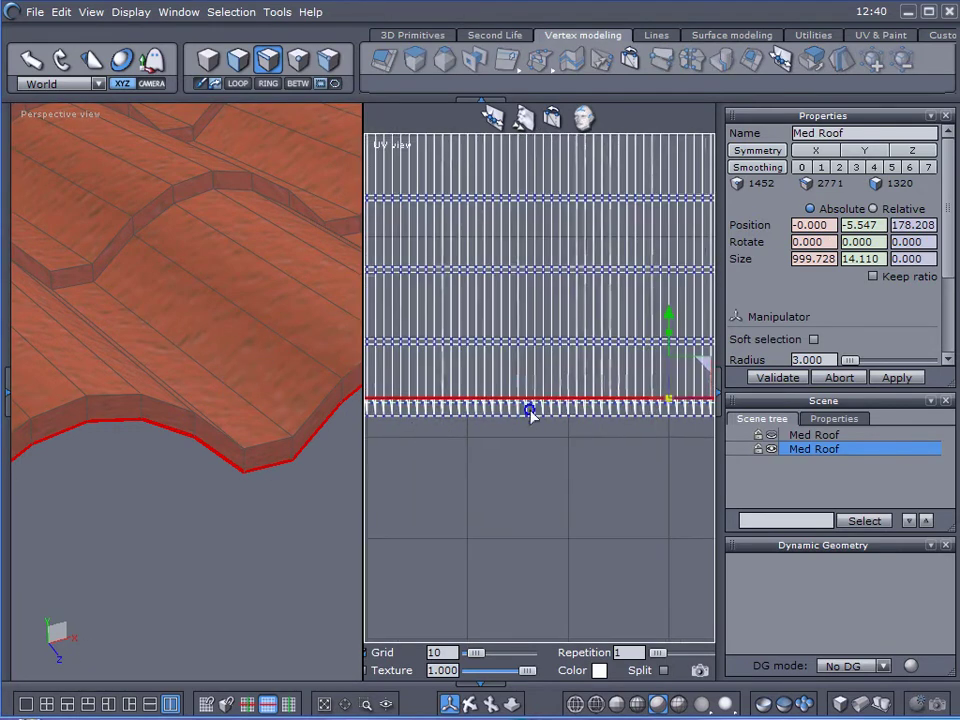
pyautogui.scroll(5, 531, 400)
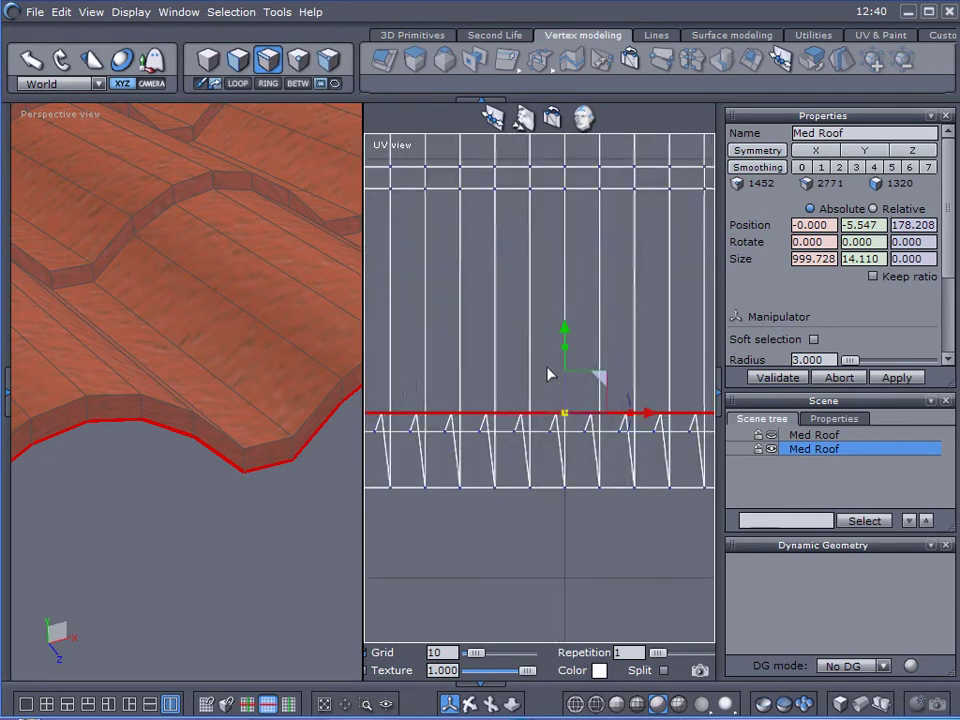
pyautogui.scroll(3, 510, 328)
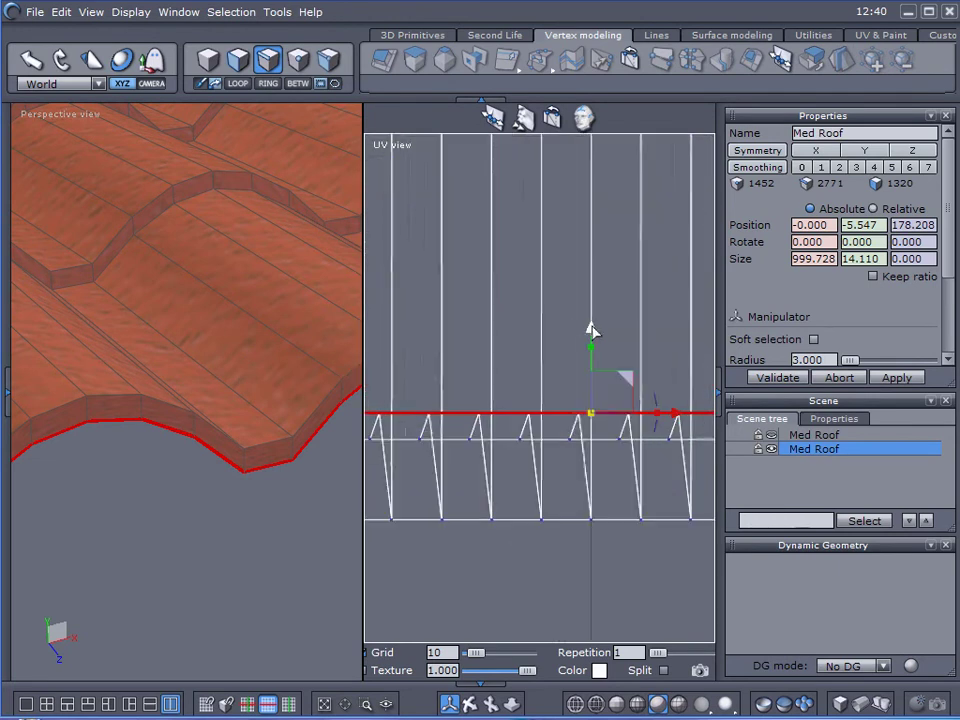
pyautogui.moveTo(591, 328); pyautogui.dragTo(593, 403)
# Step: Select the lip's rear edge loop from the UV view and check where it lies under the roof and in the layout
pyautogui.click(553, 440)
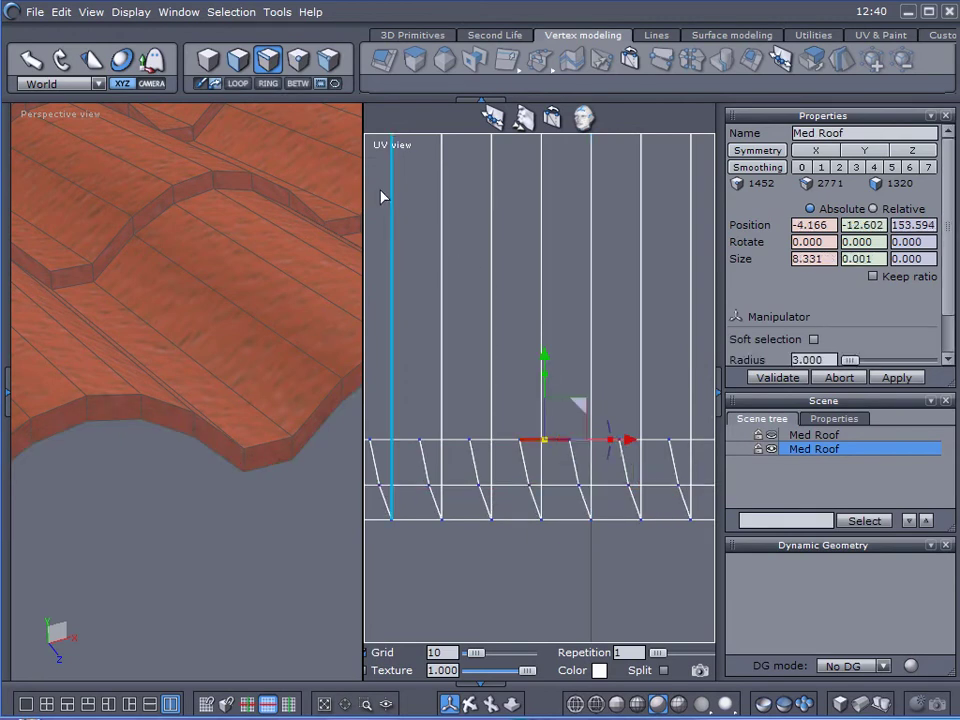
pyautogui.click(241, 87)
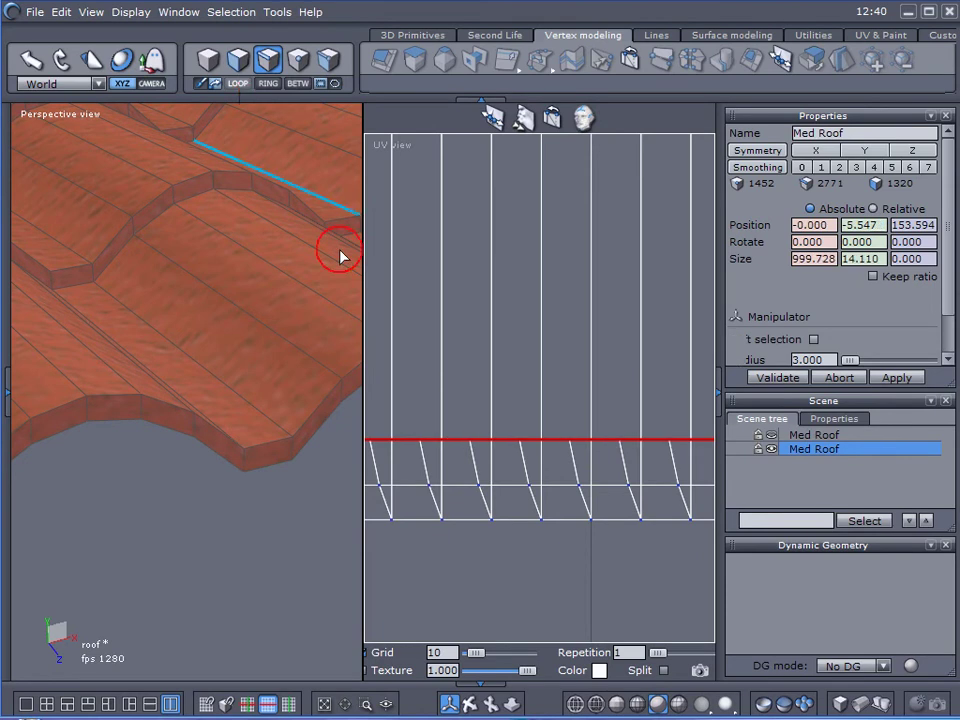
pyautogui.moveTo(319, 418); pyautogui.dragTo(172, 484, button='middle')
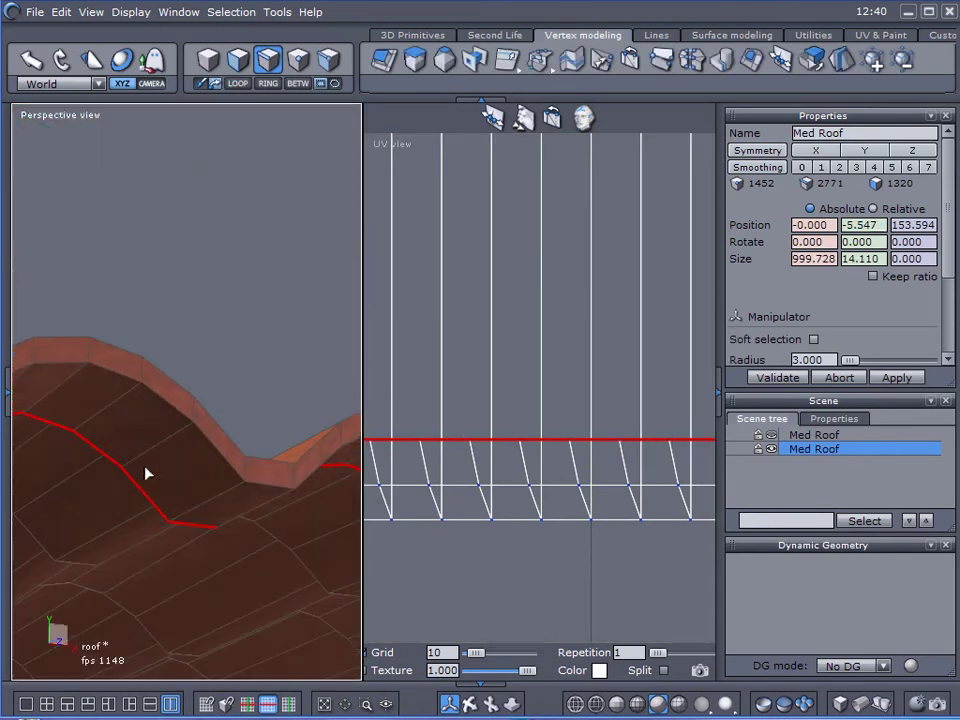
pyautogui.scroll(-2, 570, 413)
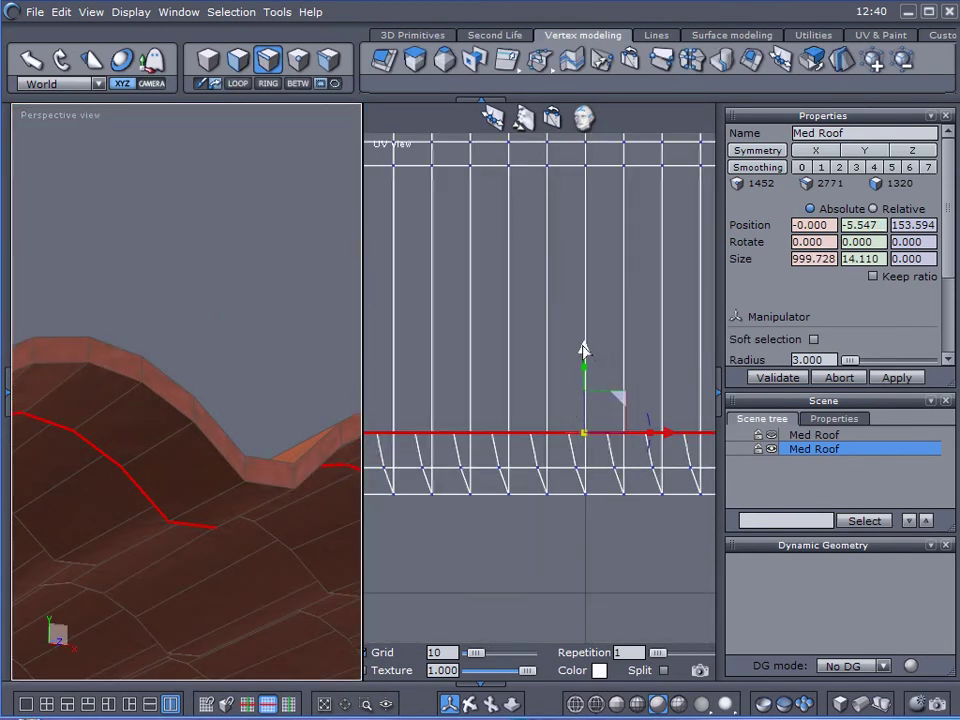
pyautogui.scroll(-5, 584, 320)
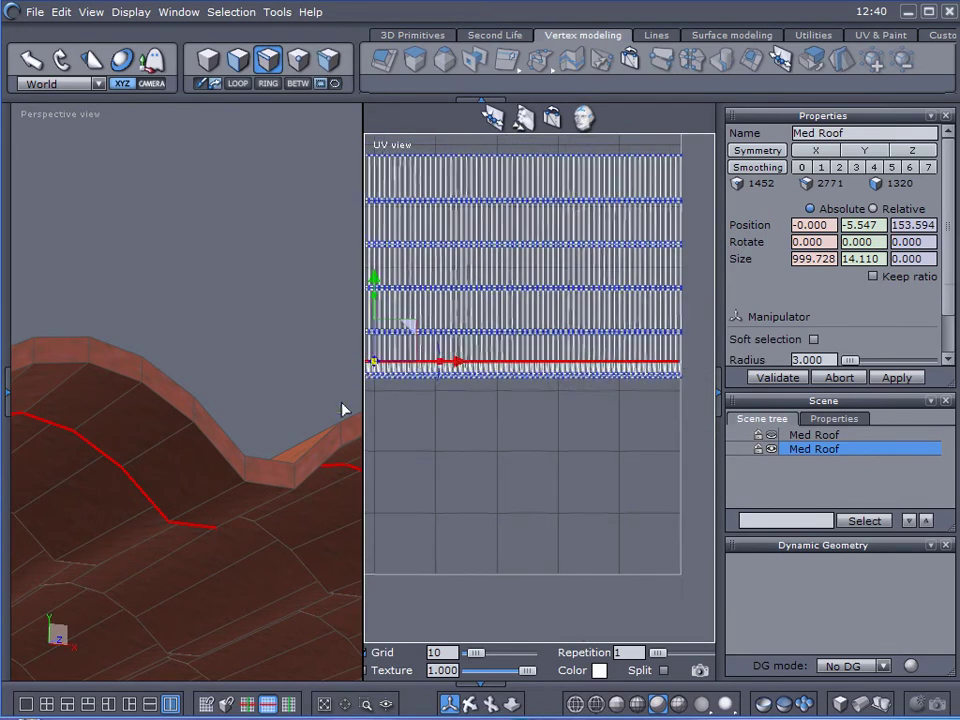
pyautogui.scroll(3, 549, 371)
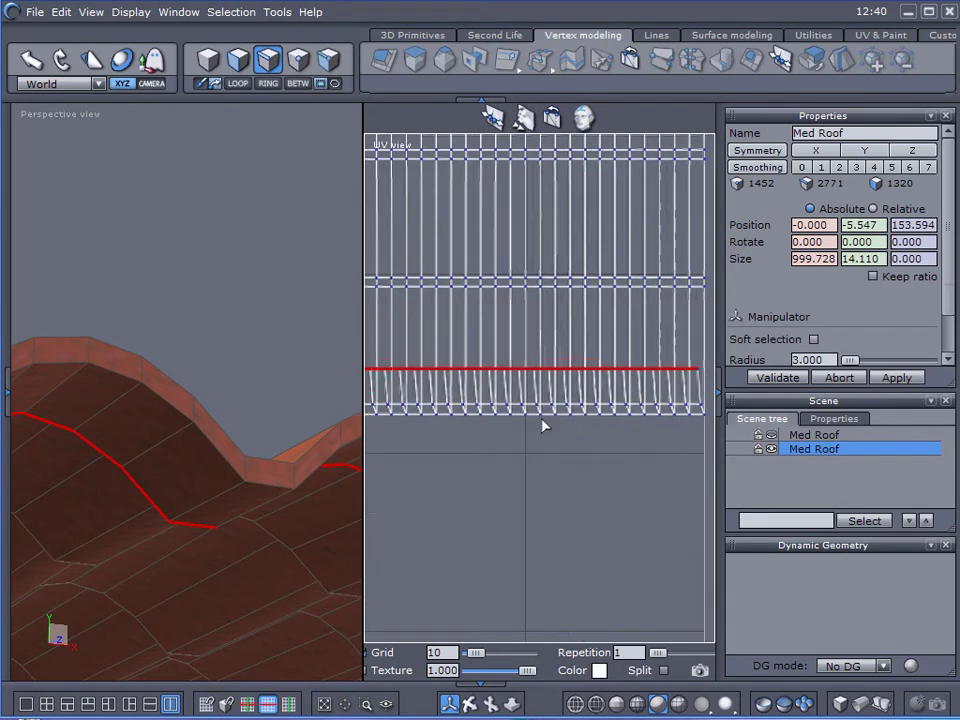
pyautogui.scroll(-2, 556, 413)
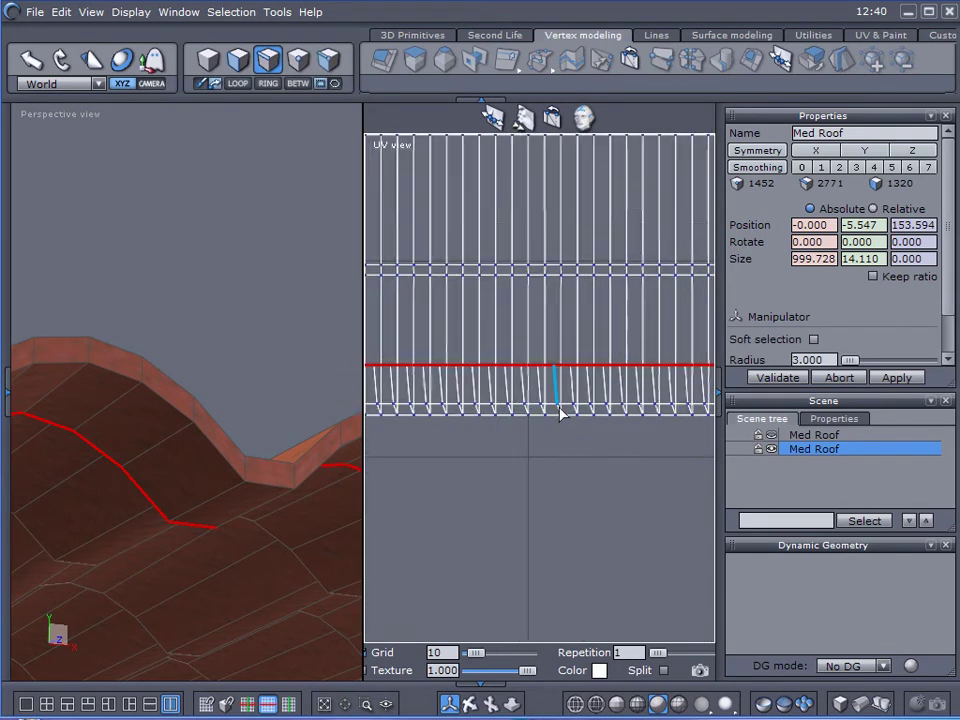
# Step: Widen the UV view beside the perspective view and reselect the lip's whole rear edge loop
pyautogui.click(354, 446)
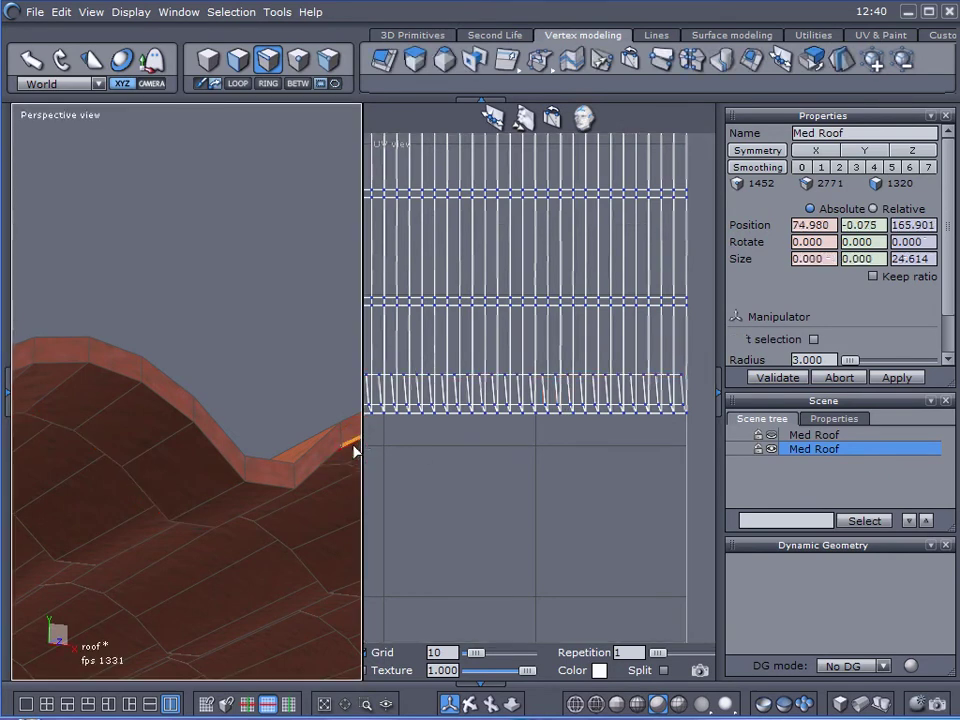
pyautogui.keyDown('shift'); pyautogui.click(355, 444); pyautogui.keyUp('shift')
pyautogui.moveTo(143, 449); pyautogui.dragTo(143, 449)
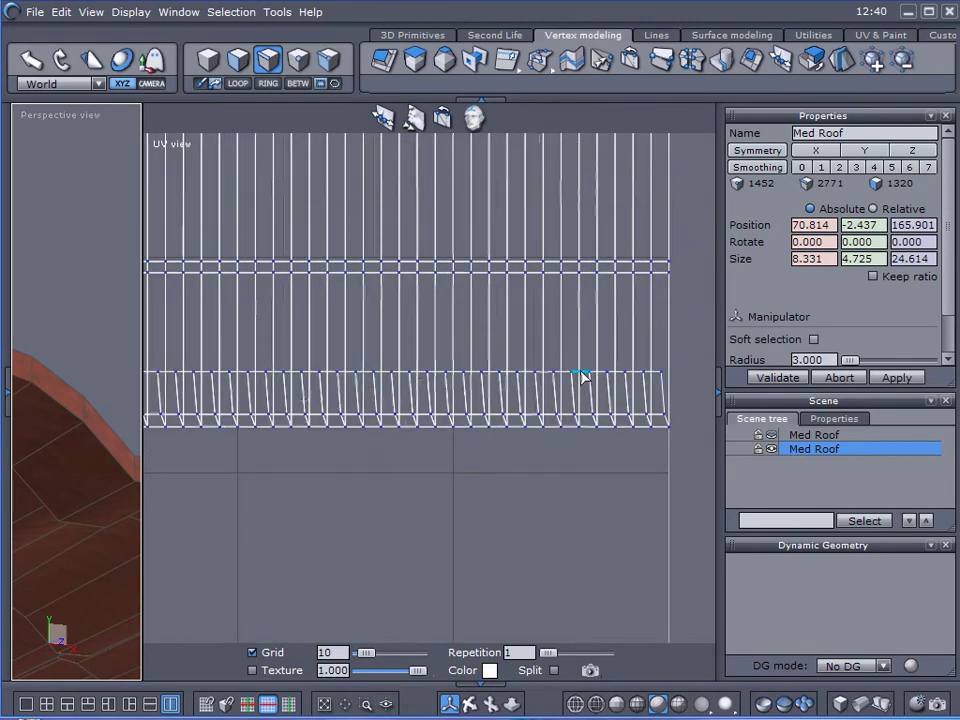
pyautogui.click(578, 372)
pyautogui.click(234, 86)
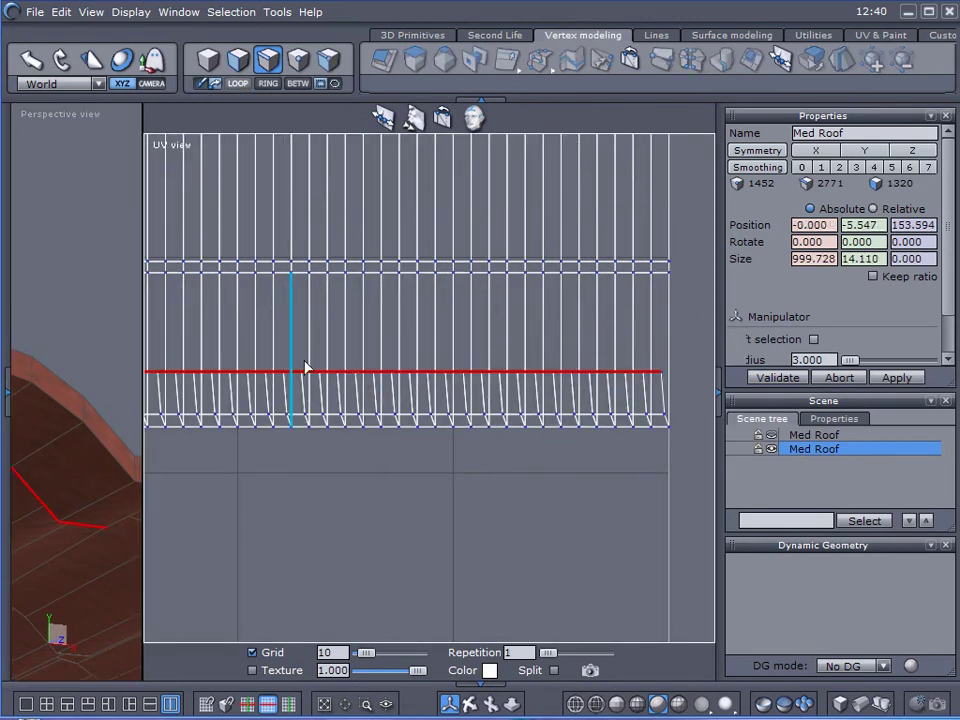
# Step: Shift the rear loop's UVs horizontally until its end lines up with the layout's side border
pyautogui.scroll(-1, 336, 428)
pyautogui.moveTo(338, 428); pyautogui.dragTo(452, 428, button='middle')
pyautogui.scroll(-3, 463, 439)
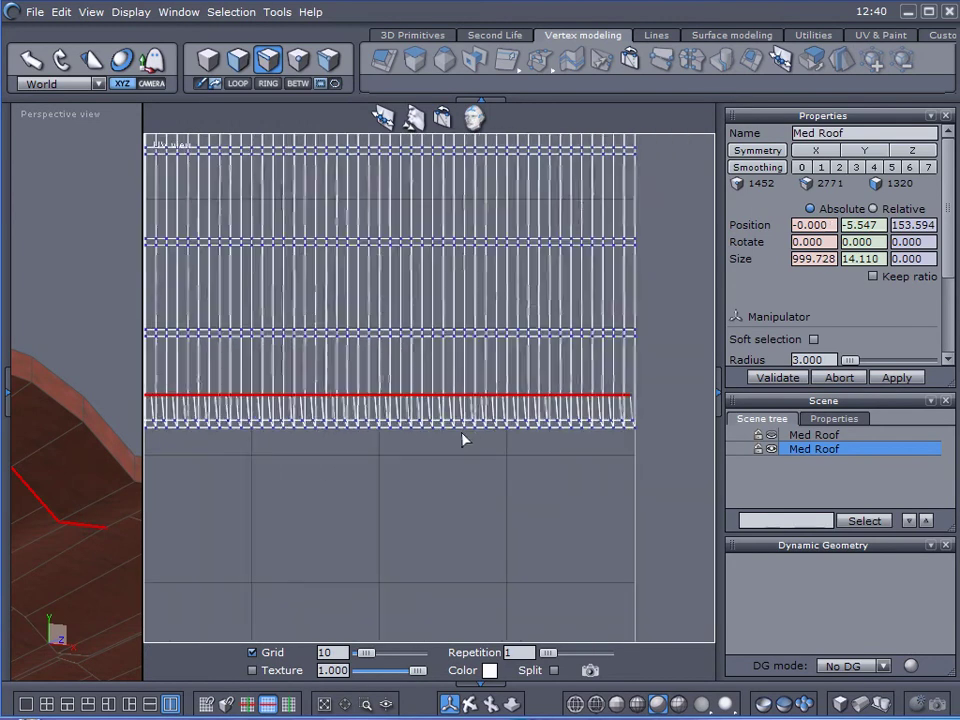
pyautogui.moveTo(510, 419); pyautogui.dragTo(537, 417, button='middle')
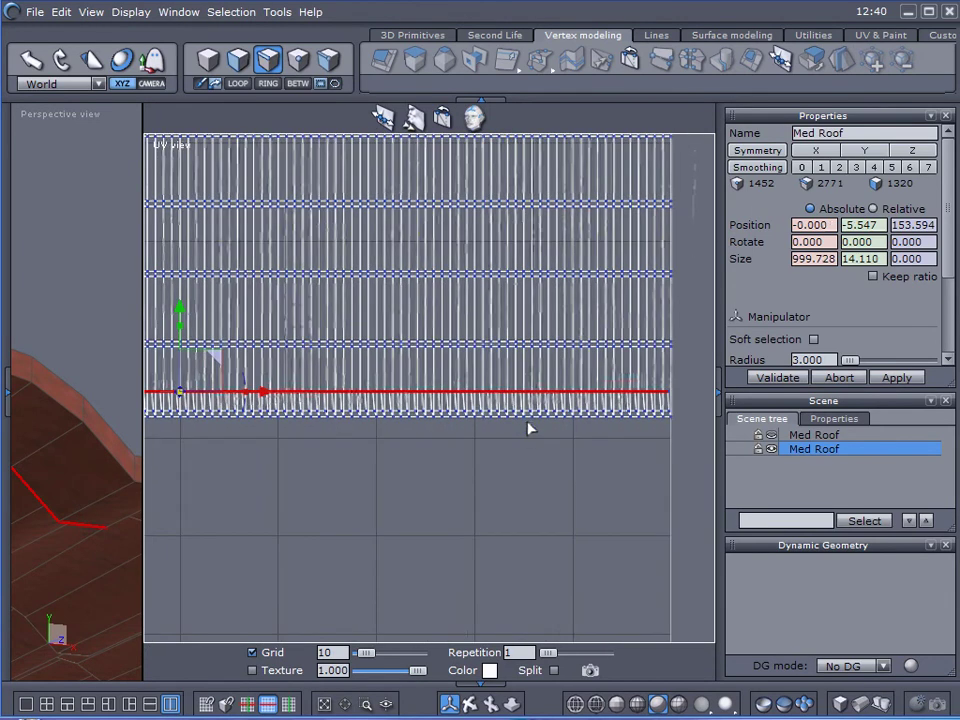
pyautogui.click(267, 394)
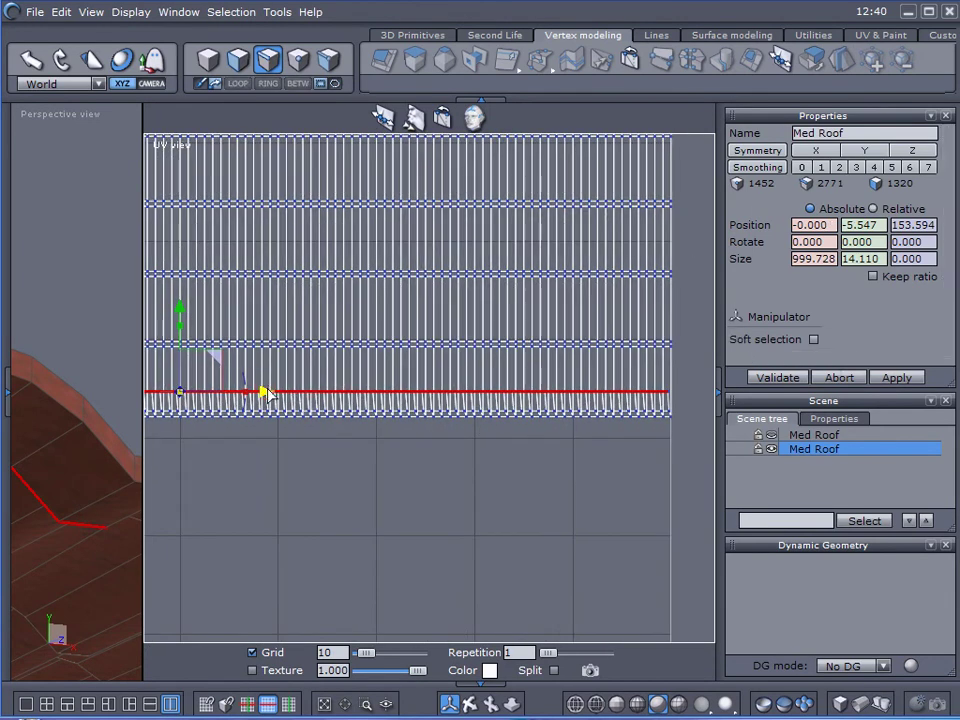
pyautogui.moveTo(267, 394); pyautogui.dragTo(271, 394)
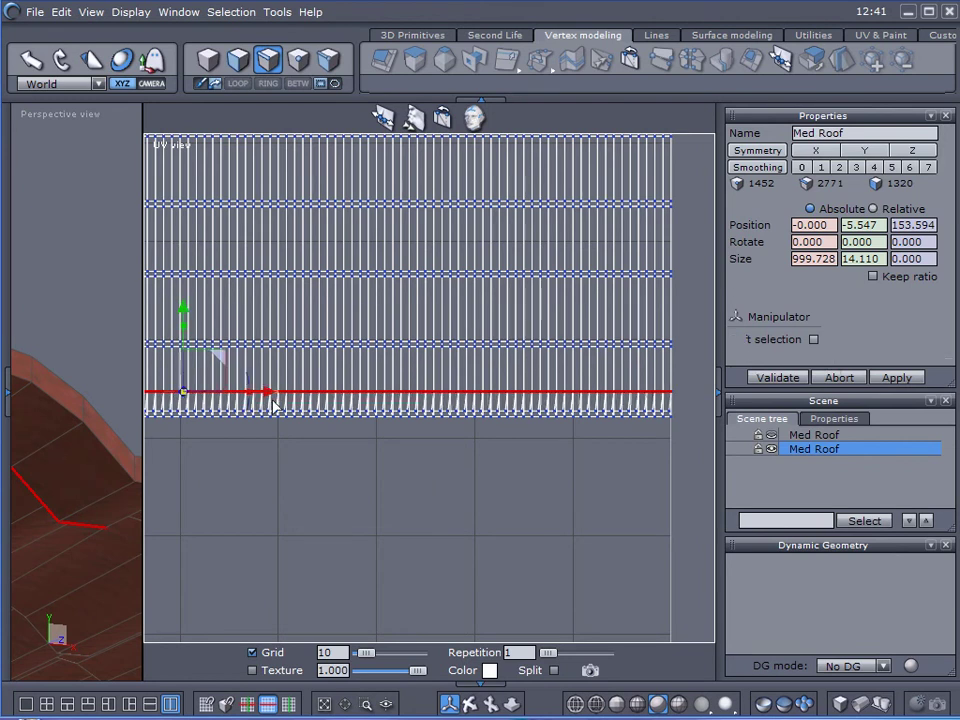
# Step: Select the lip's lower edge loop and shift its UVs horizontally into line with the layout's side border
pyautogui.scroll(5, 628, 446)
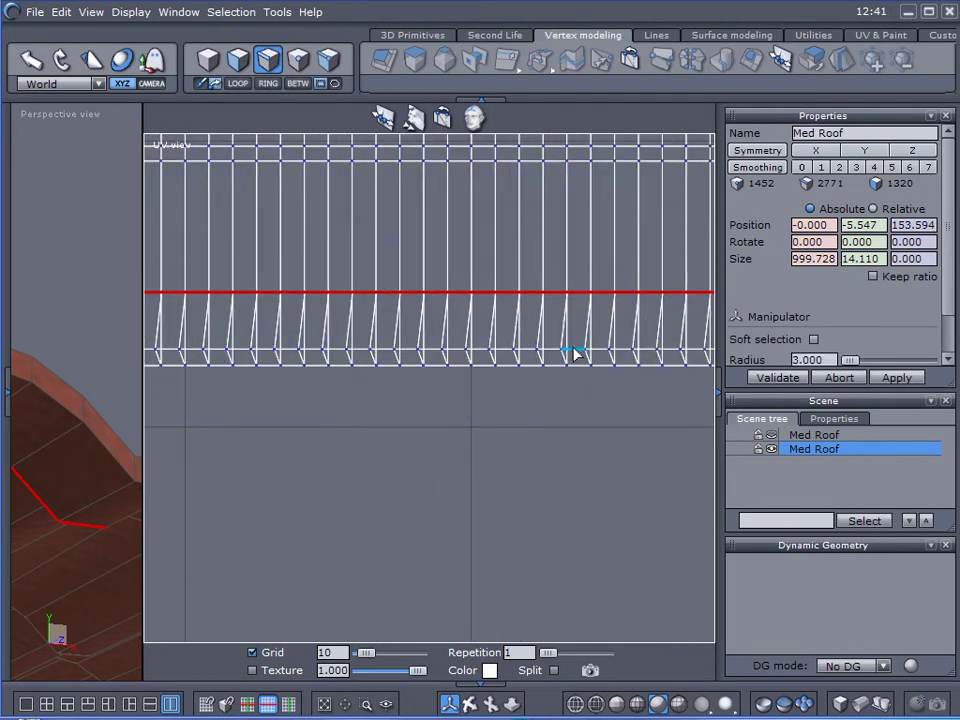
pyautogui.click(574, 351)
pyautogui.click(238, 84)
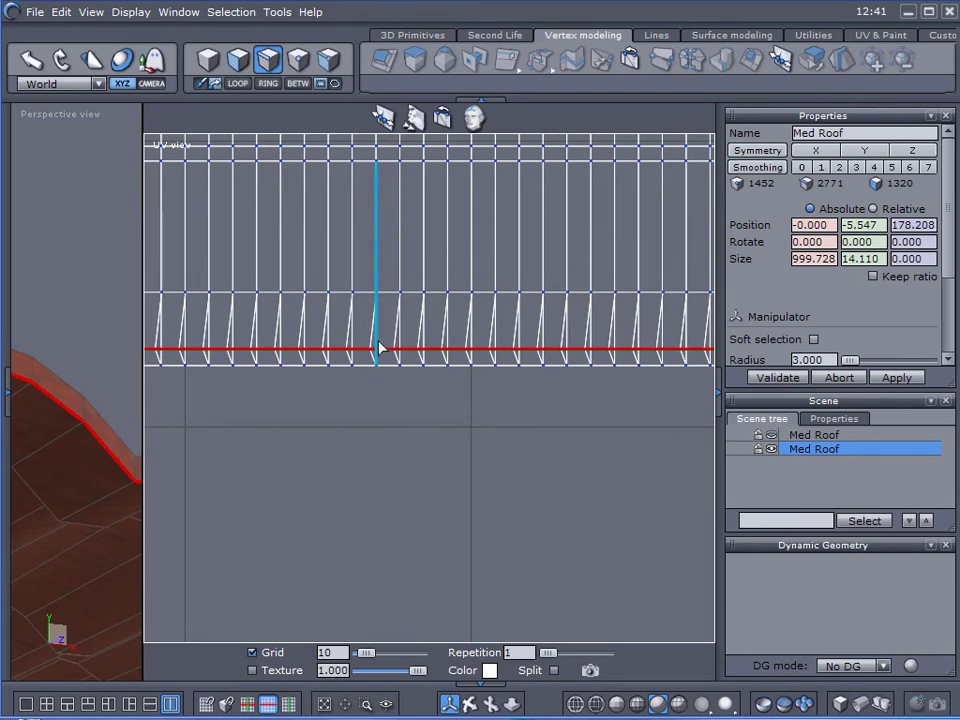
pyautogui.scroll(-4, 377, 347)
pyautogui.scroll(-2, 369, 346)
pyautogui.moveTo(408, 406); pyautogui.dragTo(561, 412, button='middle')
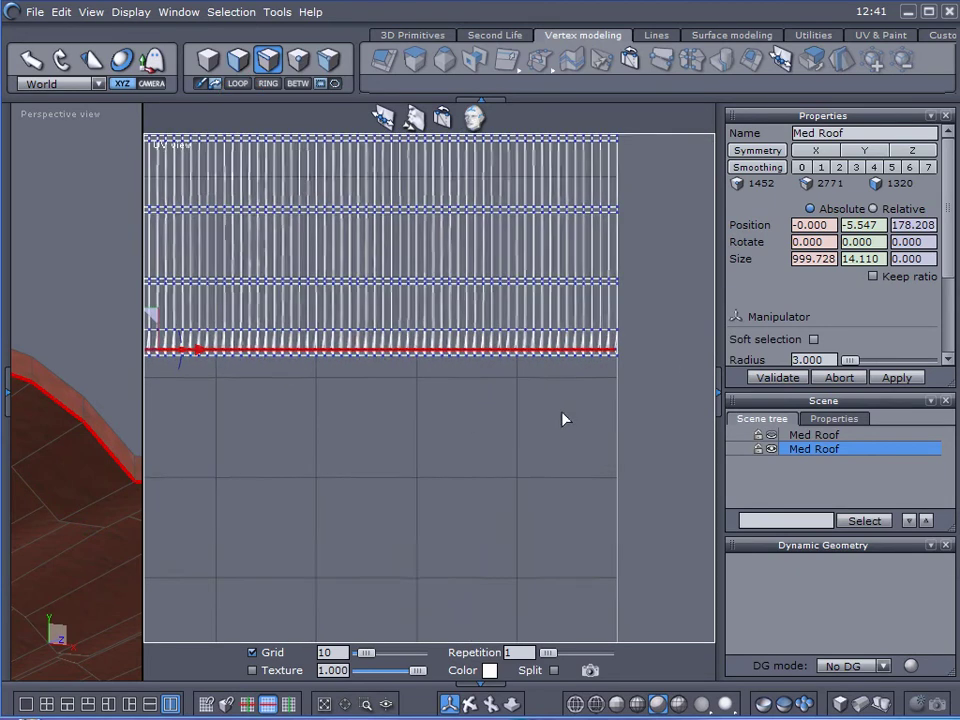
pyautogui.moveTo(200, 354); pyautogui.dragTo(203, 354)
# Step: Clear the edge selection and check the lip rows' alignment across the whole UV layout
pyautogui.scroll(-3, 283, 405)
pyautogui.moveTo(478, 450); pyautogui.dragTo(626, 482, button='middle')
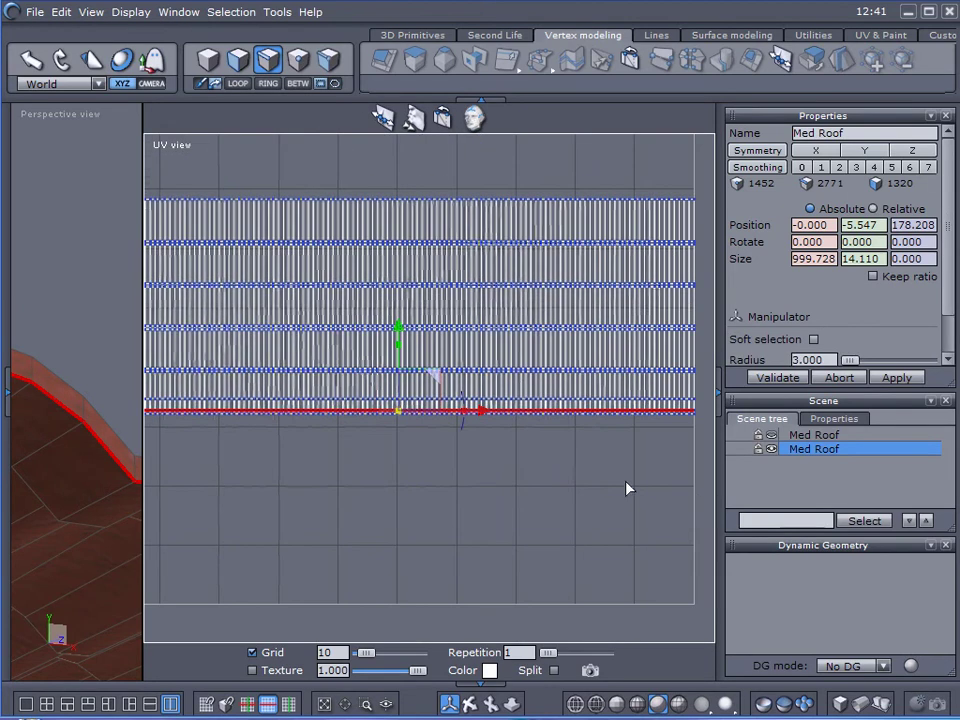
pyautogui.scroll(-2, 414, 468)
pyautogui.moveTo(414, 468); pyautogui.dragTo(471, 460, button='middle')
pyautogui.click(76, 312)
pyautogui.click(77, 316)
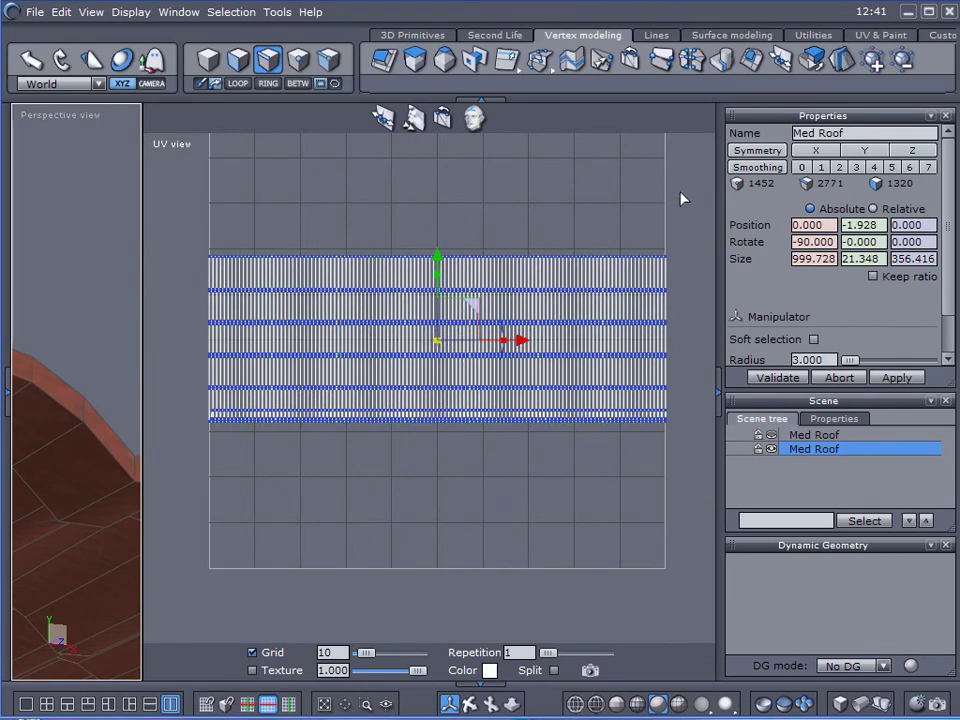
pyautogui.scroll(3, 531, 442)
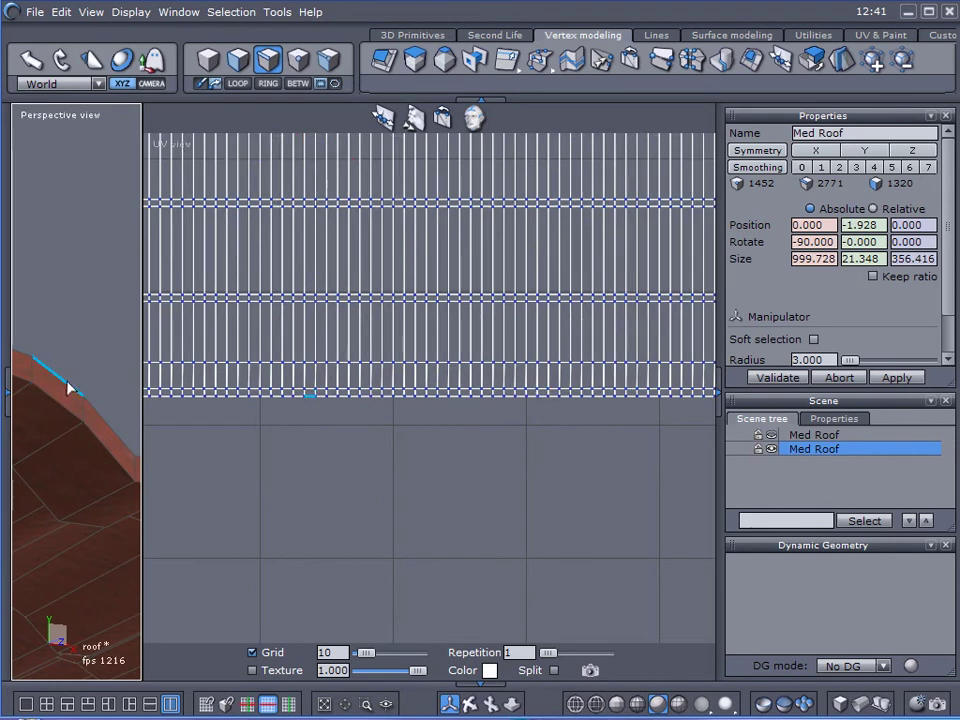
pyautogui.click(208, 62)
pyautogui.click(107, 298)
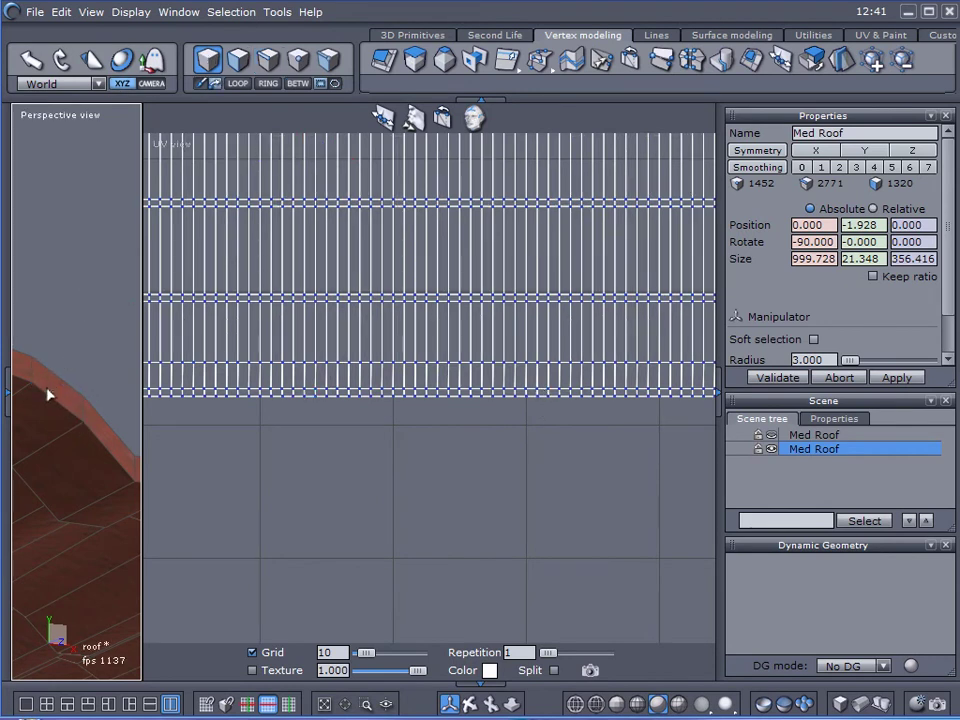
pyautogui.click(90, 357)
pyautogui.click(267, 59)
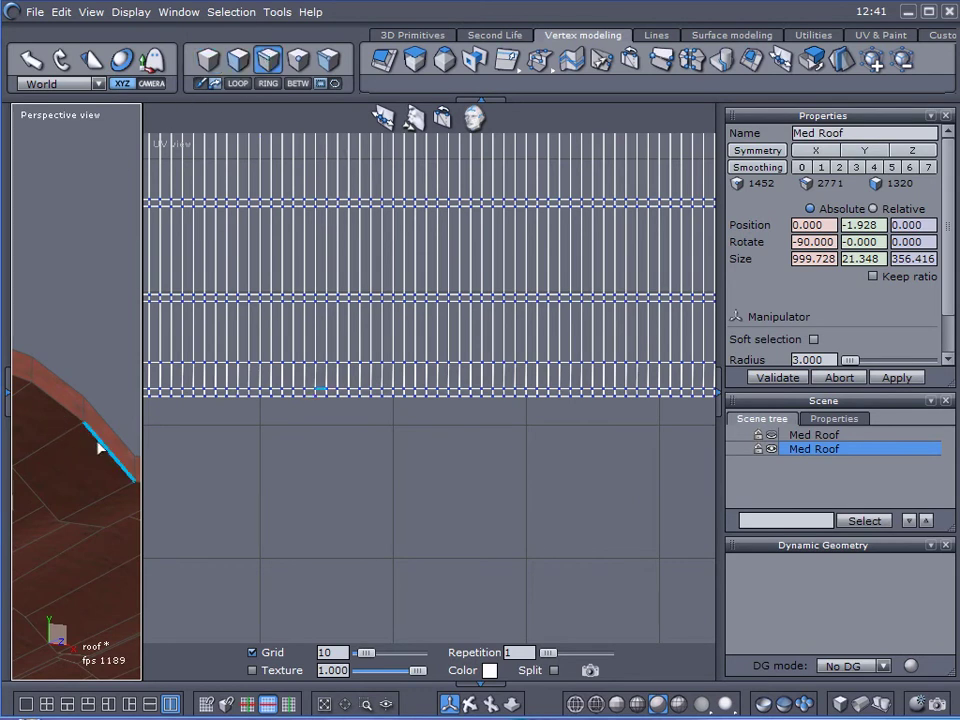
# Step: Display the texture in the UV view and move the lip's rear edge loop below the layout's border, just inside the texture's lower edge
pyautogui.click(34, 493)
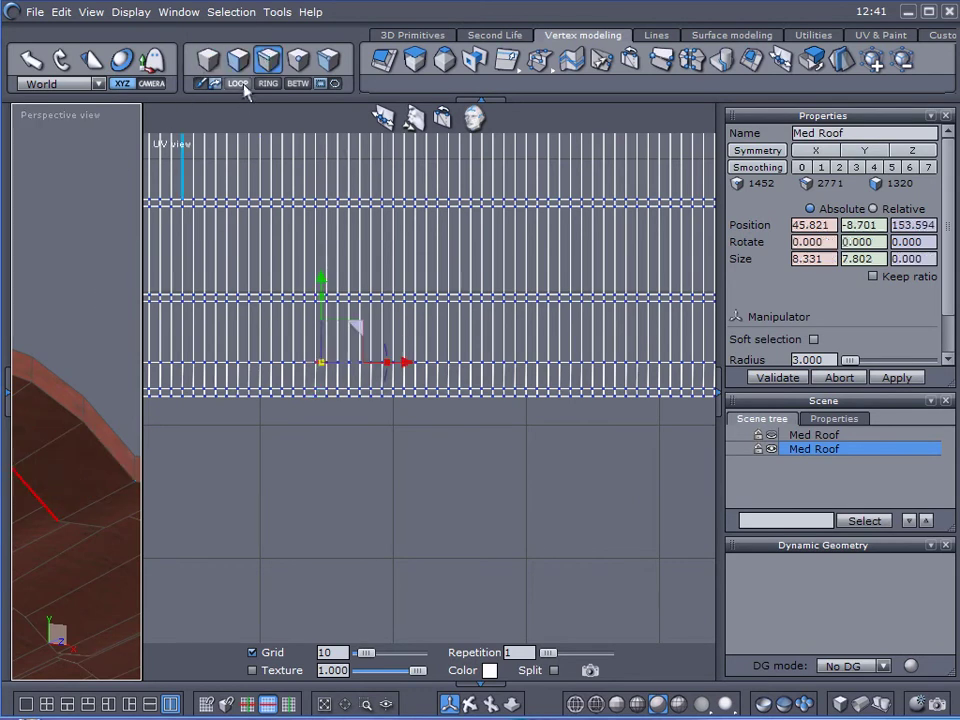
pyautogui.click(240, 84)
pyautogui.moveTo(265, 285)
pyautogui.mouseDown()
pyautogui.moveTo(267, 360)
pyautogui.moveTo(283, 293)
pyautogui.mouseUp()
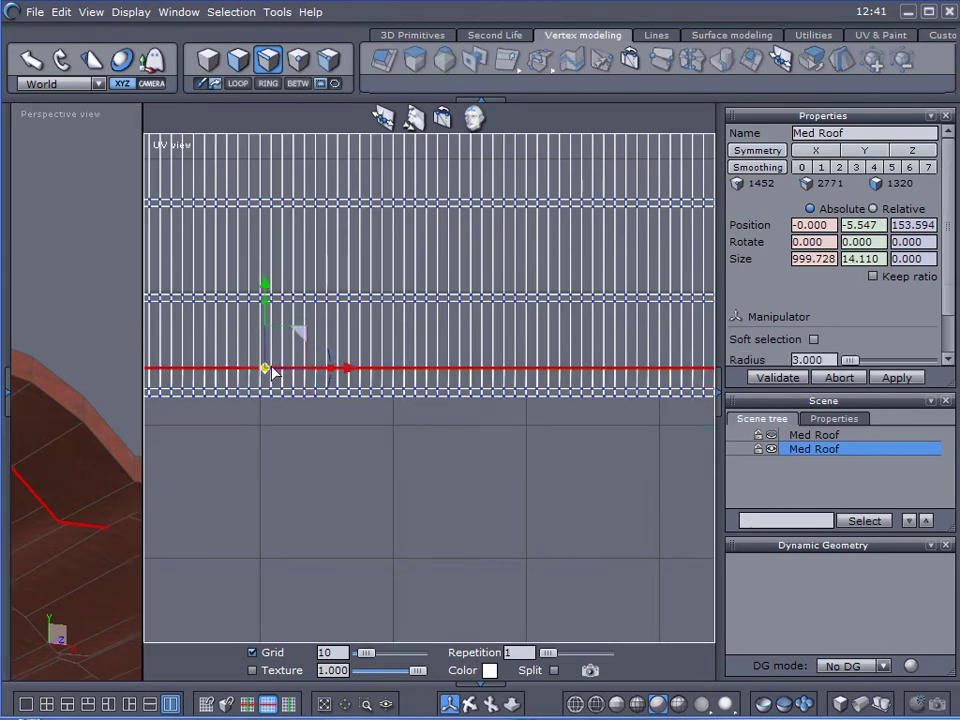
pyautogui.moveTo(266, 371); pyautogui.dragTo(265, 365)
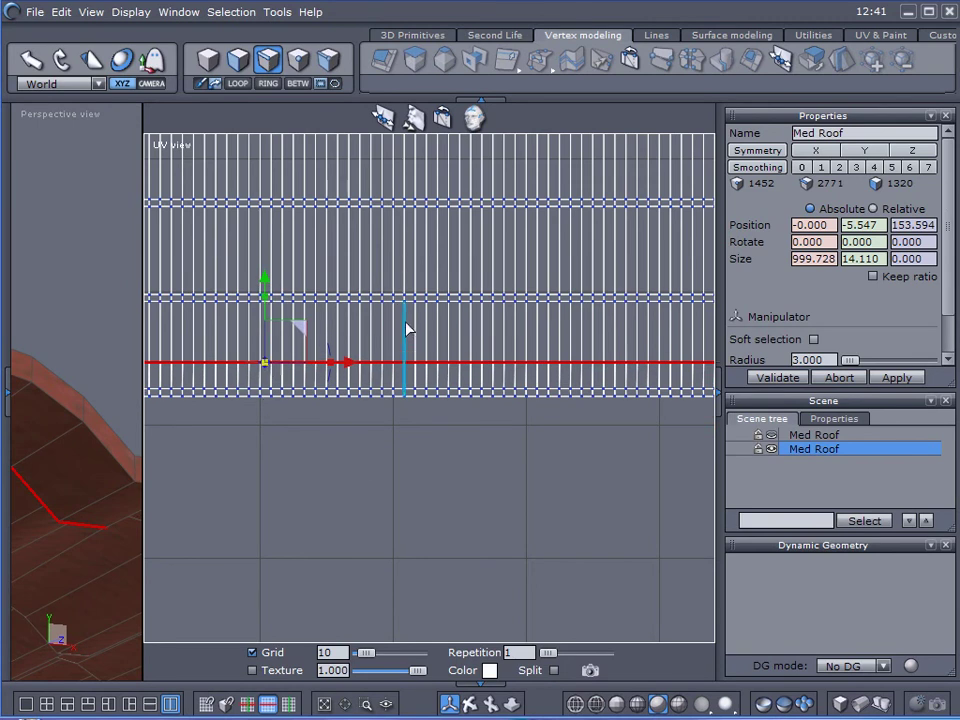
pyautogui.click(252, 671)
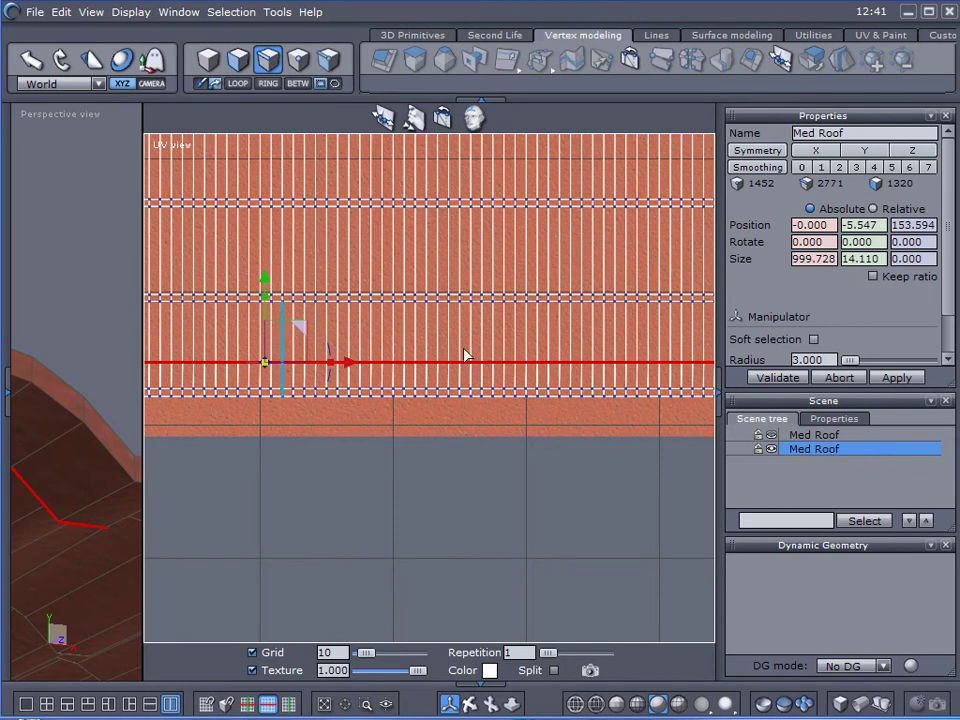
pyautogui.moveTo(262, 290); pyautogui.dragTo(268, 350)
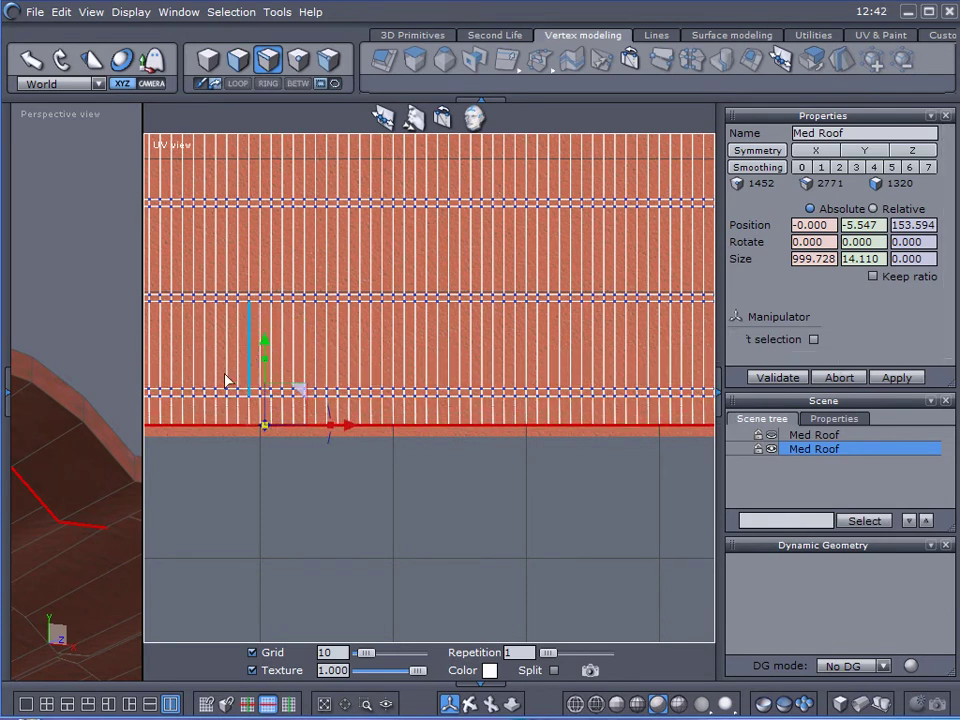
# Step: Deselect the roof and show only the perspective view
pyautogui.moveTo(124, 397); pyautogui.dragTo(118, 372, button='middle')
pyautogui.moveTo(118, 378); pyautogui.dragTo(103, 306, button='right')
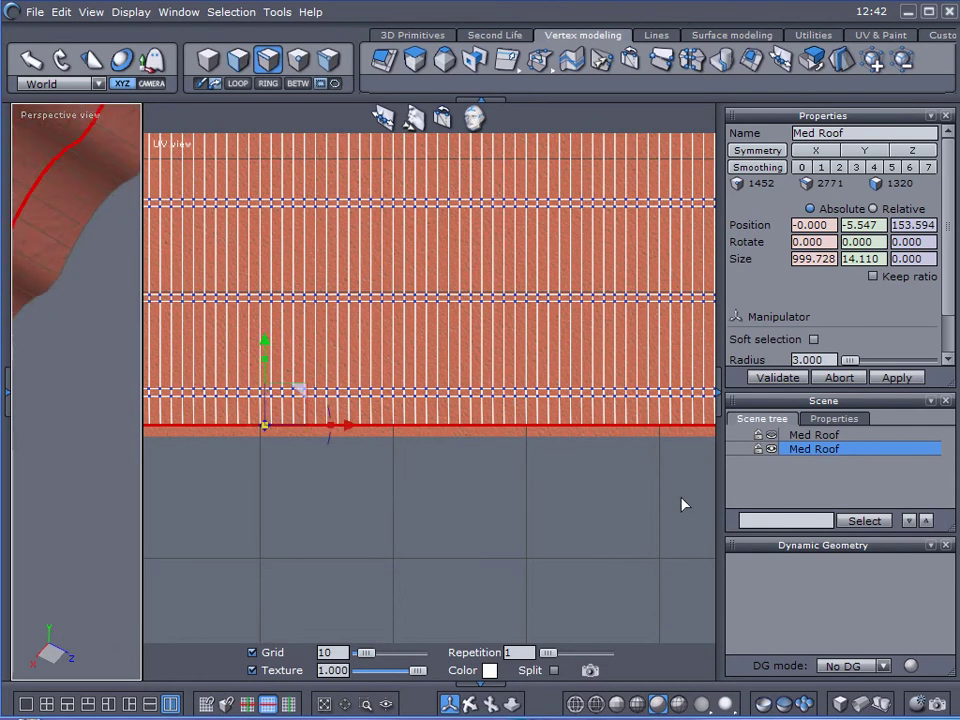
pyautogui.click(797, 474)
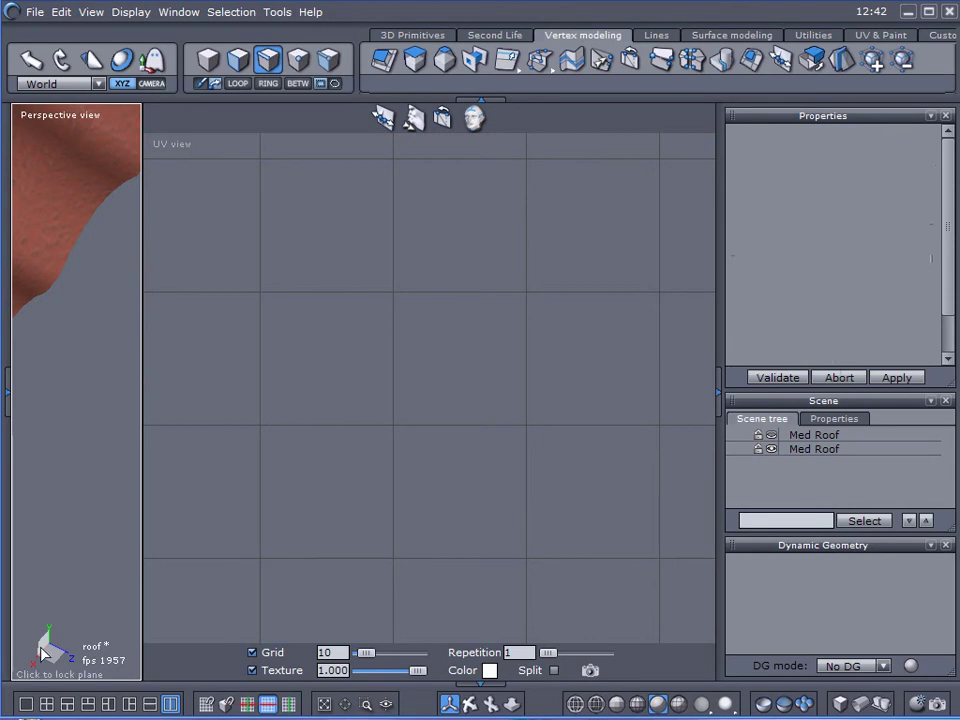
pyautogui.click(30, 704)
# Step: Examine the textured tile rows and their front lips across the whole roof from several angles
pyautogui.scroll(-4, 262, 384)
pyautogui.moveTo(336, 311); pyautogui.dragTo(380, 400, button='right')
pyautogui.click(114, 695)
pyautogui.moveTo(362, 530); pyautogui.dragTo(346, 342, button='middle')
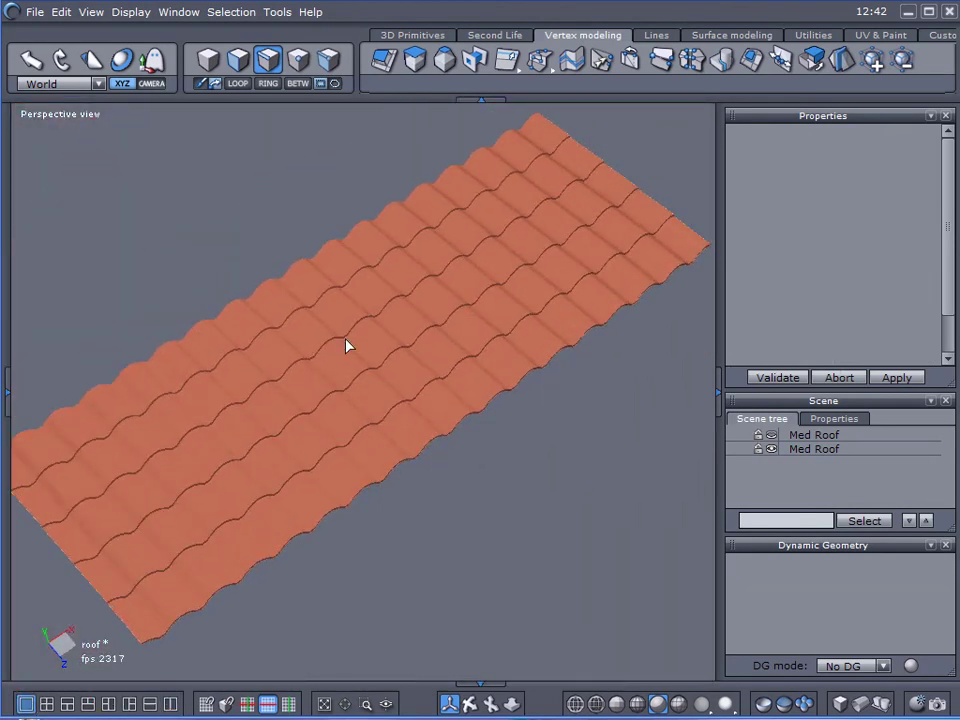
pyautogui.scroll(5, 349, 335)
pyautogui.moveTo(350, 340); pyautogui.dragTo(535, 394, button='right')
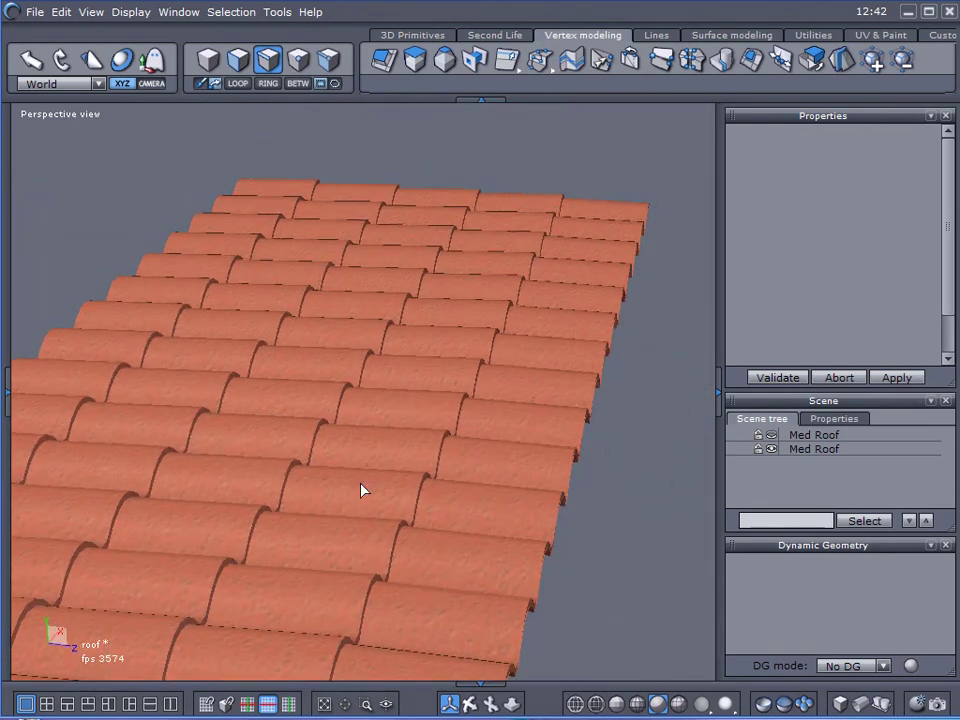
pyautogui.moveTo(445, 458)
pyautogui.mouseDown(button='right')
pyautogui.moveTo(236, 493)
pyautogui.moveTo(236, 482)
pyautogui.moveTo(210, 506)
pyautogui.moveTo(292, 538)
pyautogui.moveTo(386, 415)
pyautogui.mouseUp(button='right')
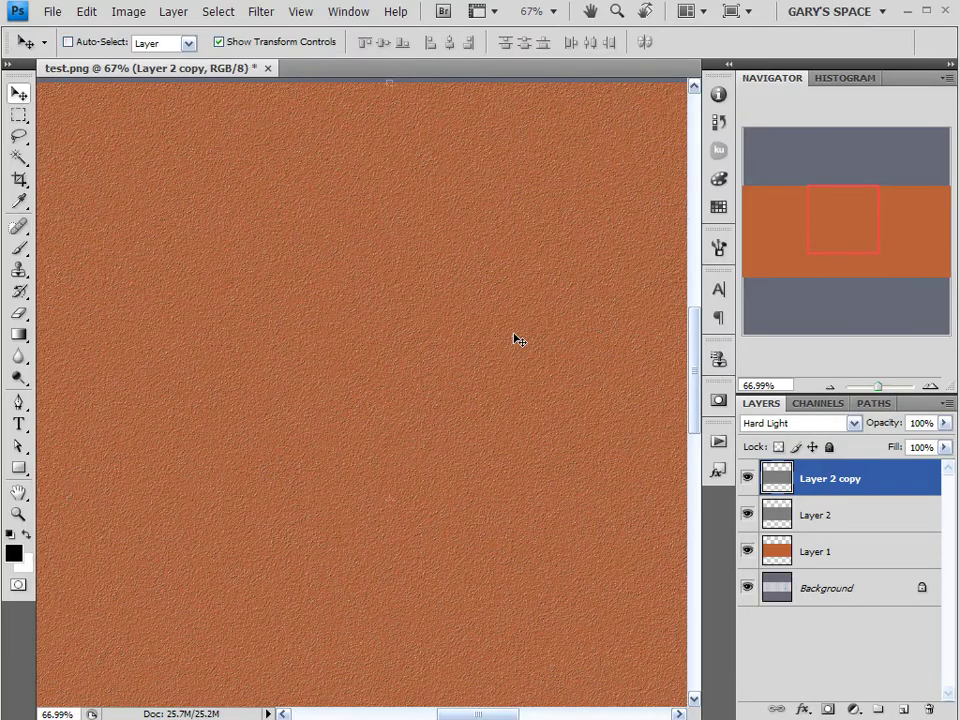
# Step: Deselect all layers in the tile texture document
pyautogui.keyDown('alt'); pyautogui.scroll(-6, 520, 340); pyautogui.keyUp('alt')
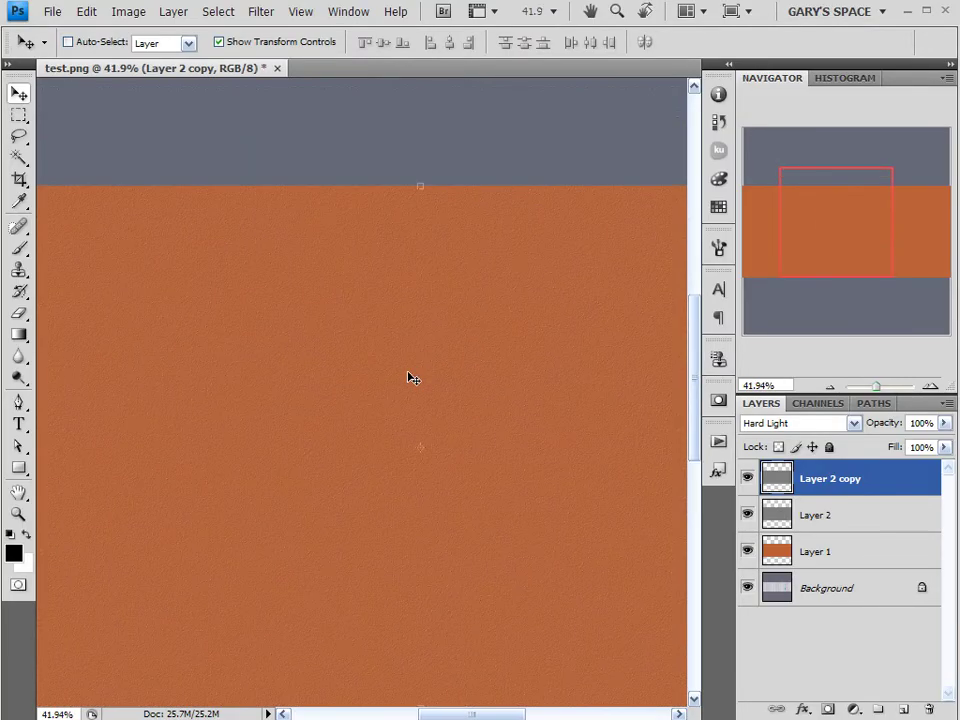
pyautogui.hotkey('ctrl', '0')
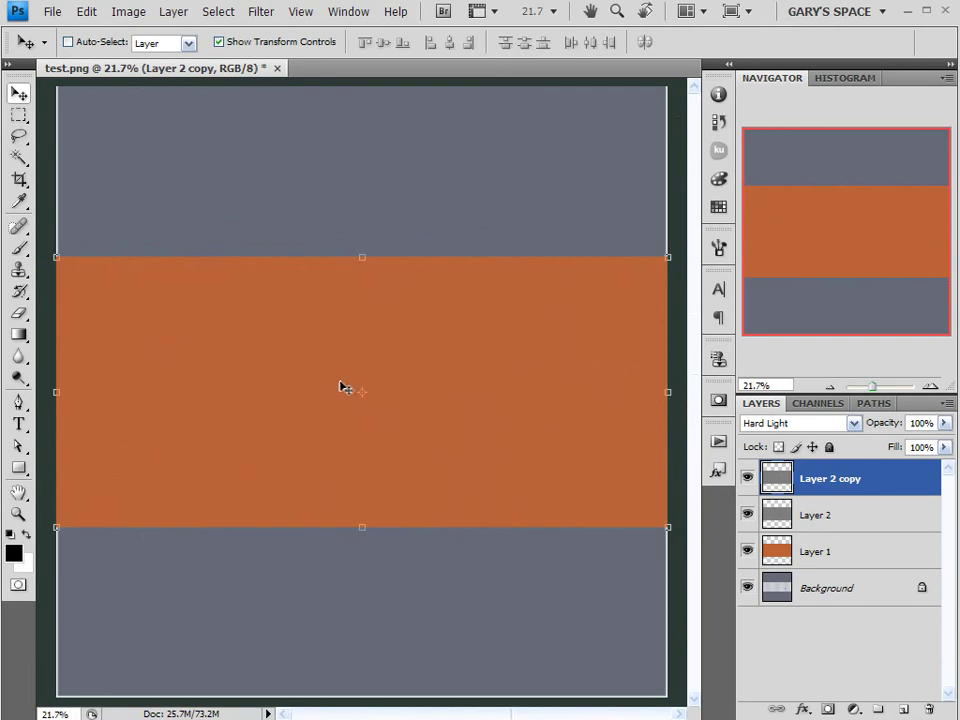
pyautogui.click(777, 670)
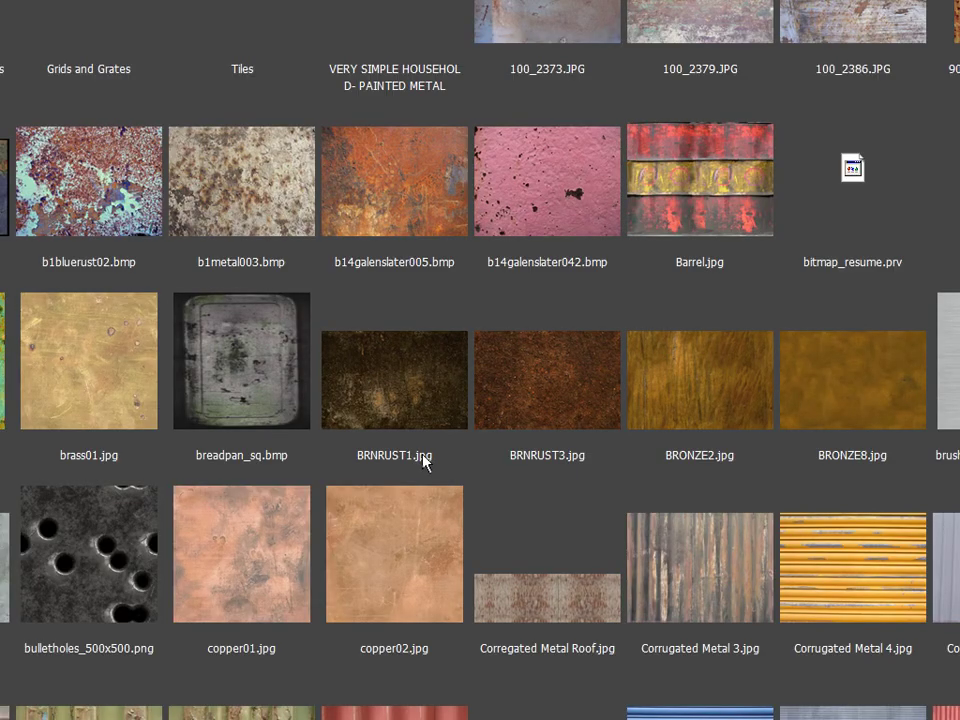
# Step: Find rust.jpg among the metal texture images and open it in Photoshop
pyautogui.scroll(-5, 424, 461)
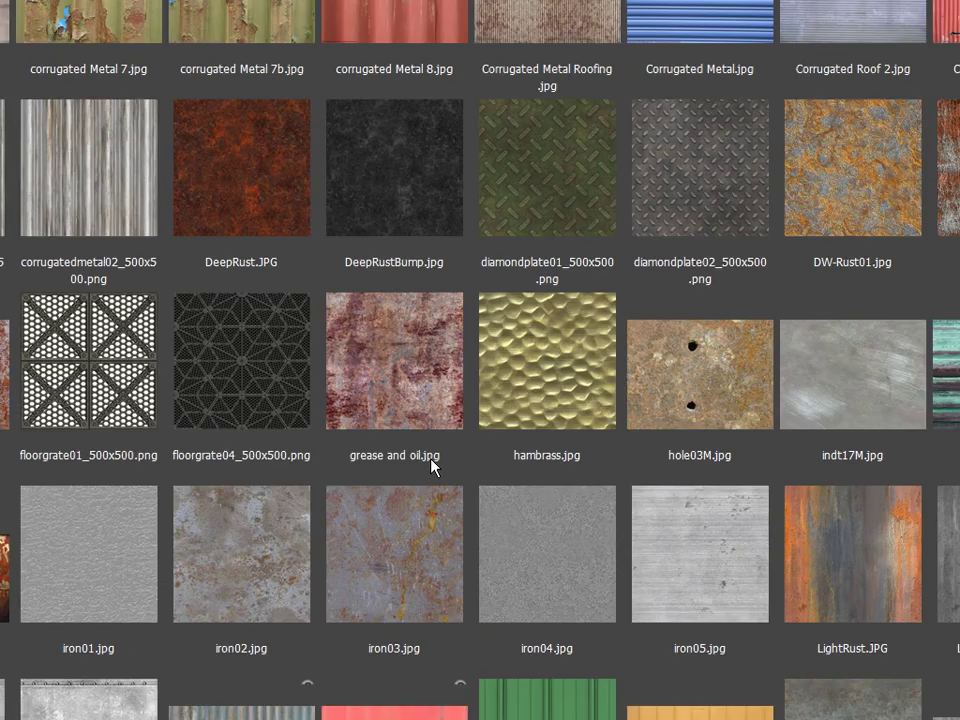
pyautogui.scroll(-4, 432, 464)
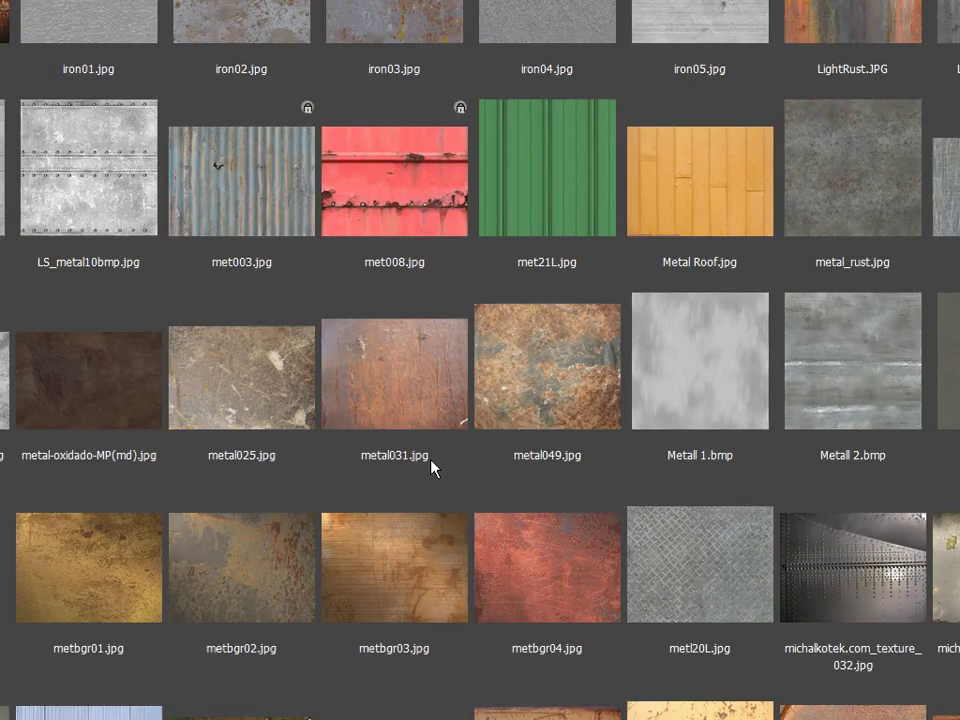
pyautogui.scroll(-4, 432, 466)
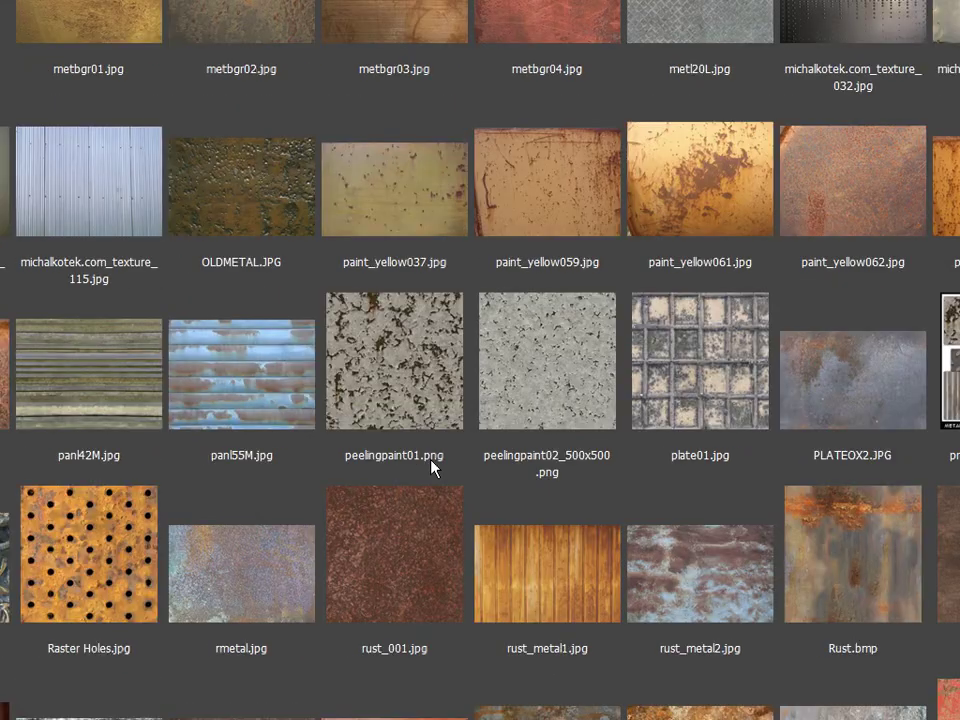
pyautogui.scroll(-1, 432, 466)
pyautogui.click(945, 400)
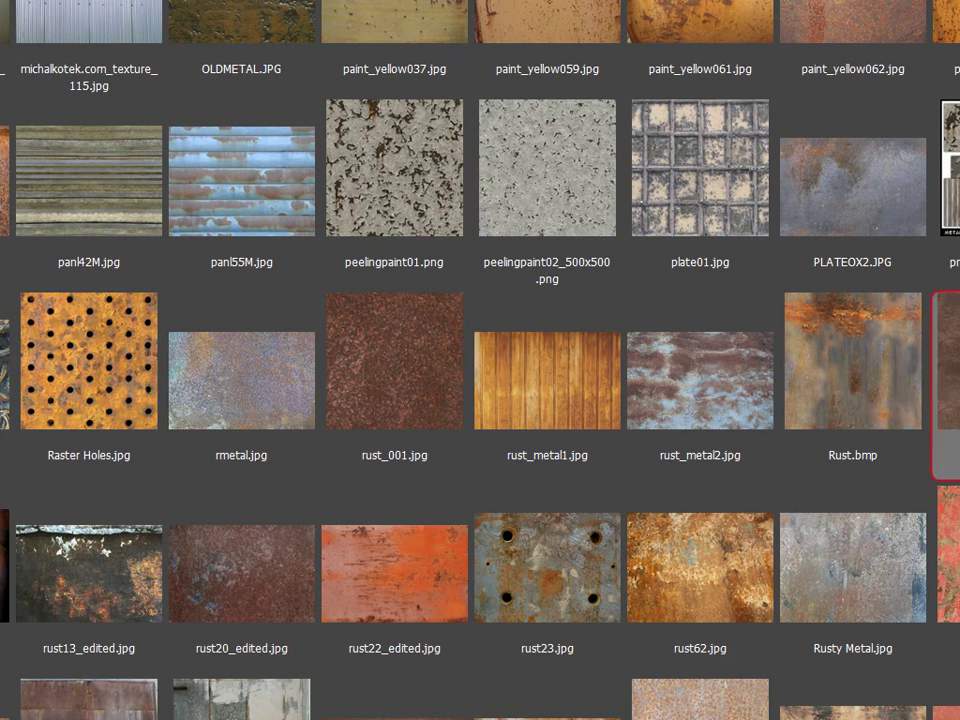
pyautogui.moveTo(959, 323); pyautogui.dragTo(900, 323)
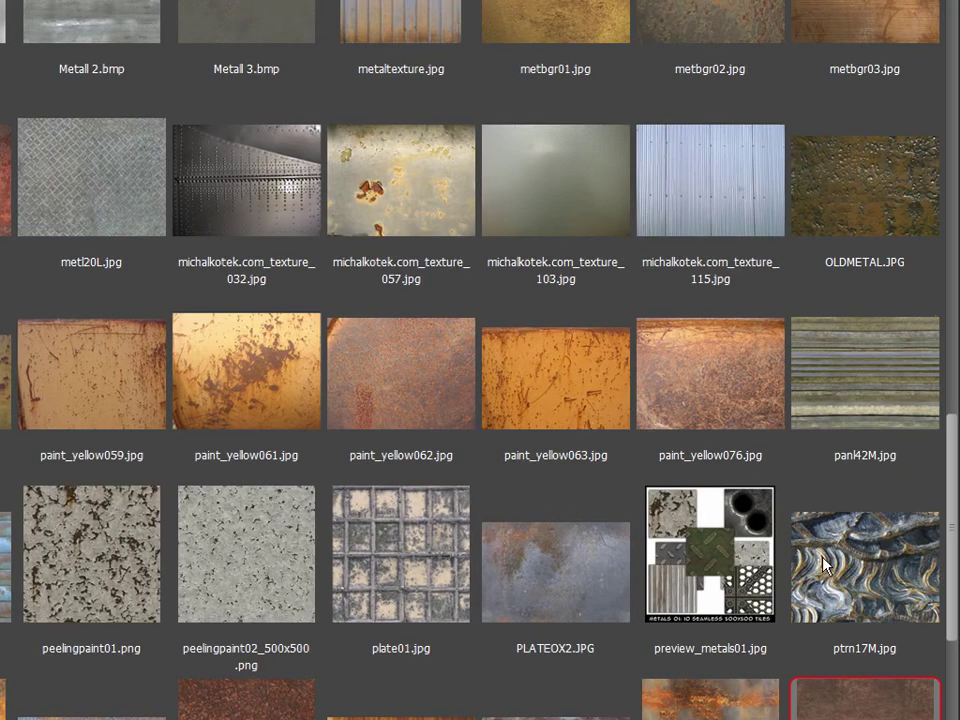
pyautogui.scroll(-2, 826, 565)
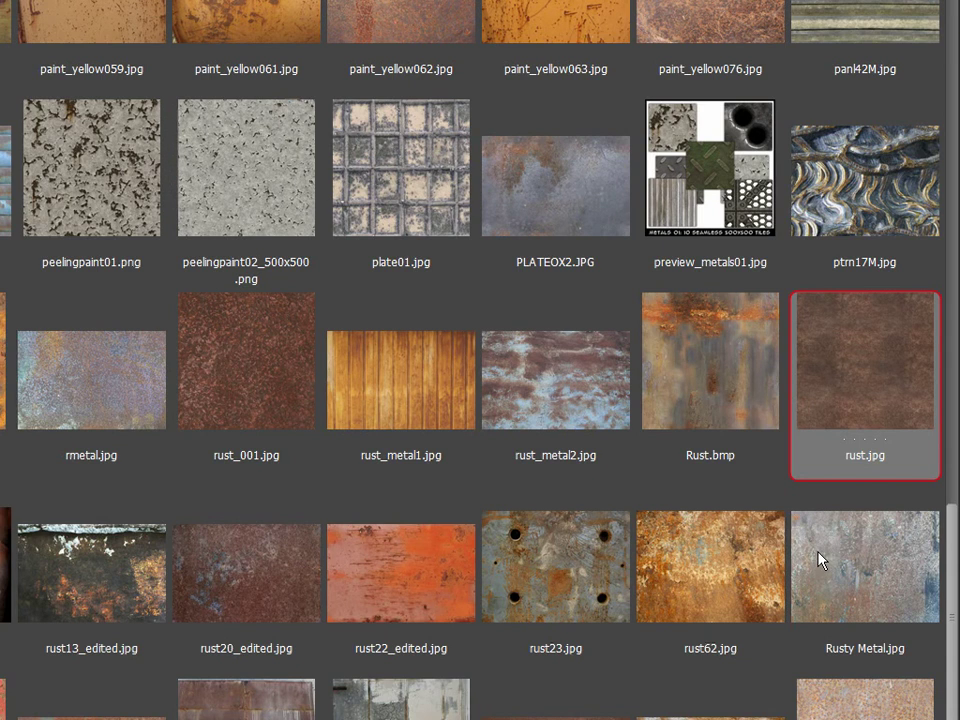
pyautogui.doubleClick(856, 358)
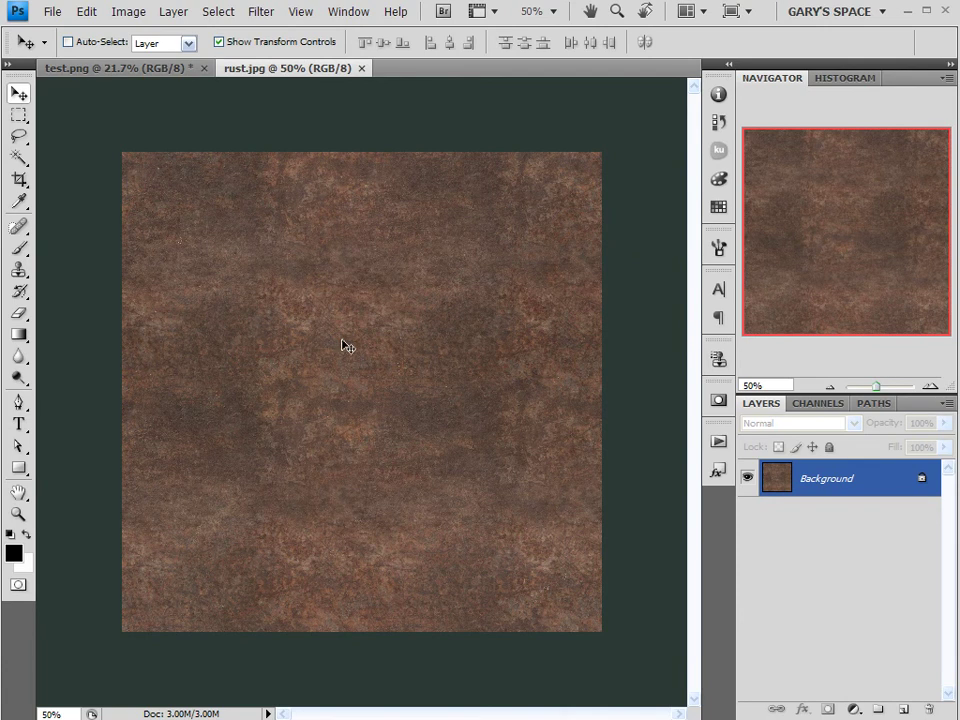
# Step: Copy the rust image into test.png as a new layer above Layer 2 copy
pyautogui.click(145, 70)
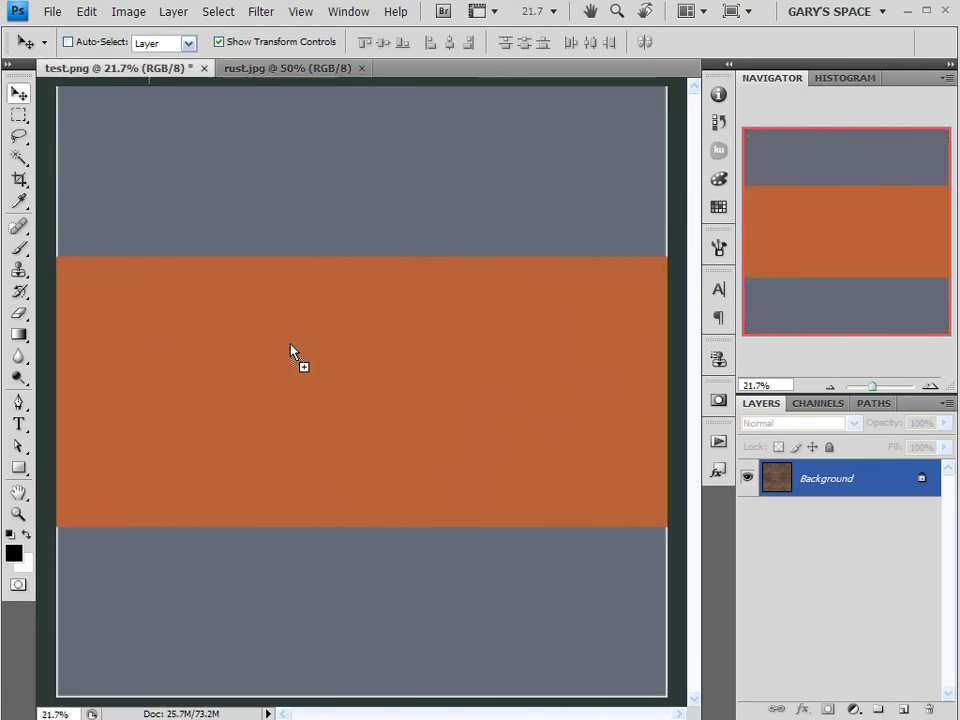
pyautogui.moveTo(290, 344); pyautogui.dragTo(291, 344)
pyautogui.keyDown('alt'); pyautogui.scroll(-1, 294, 341); pyautogui.keyUp('alt')
# Step: Stretch the rust layer across the full canvas width, from the orange band's upper edge to well below its lower edge
pyautogui.moveTo(236, 318); pyautogui.dragTo(129, 321)
pyautogui.moveTo(269, 462); pyautogui.dragTo(640, 517)
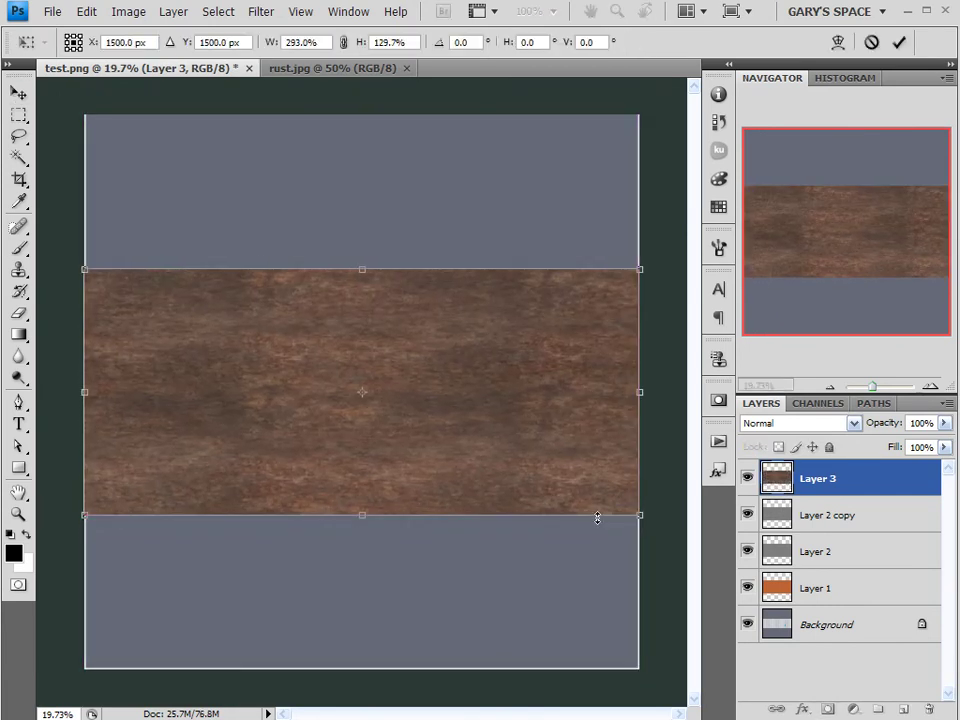
pyautogui.moveTo(362, 512); pyautogui.dragTo(381, 619)
pyautogui.press('Return')
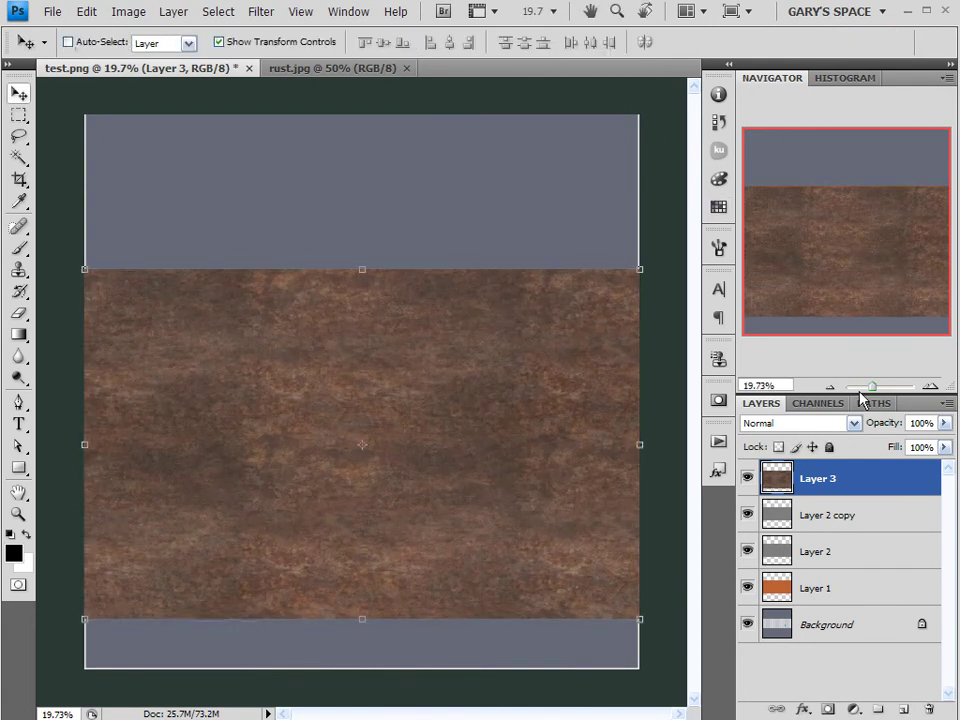
# Step: Set the rust layer's blend mode to Soft Light, and deselect all layers
pyautogui.click(795, 423)
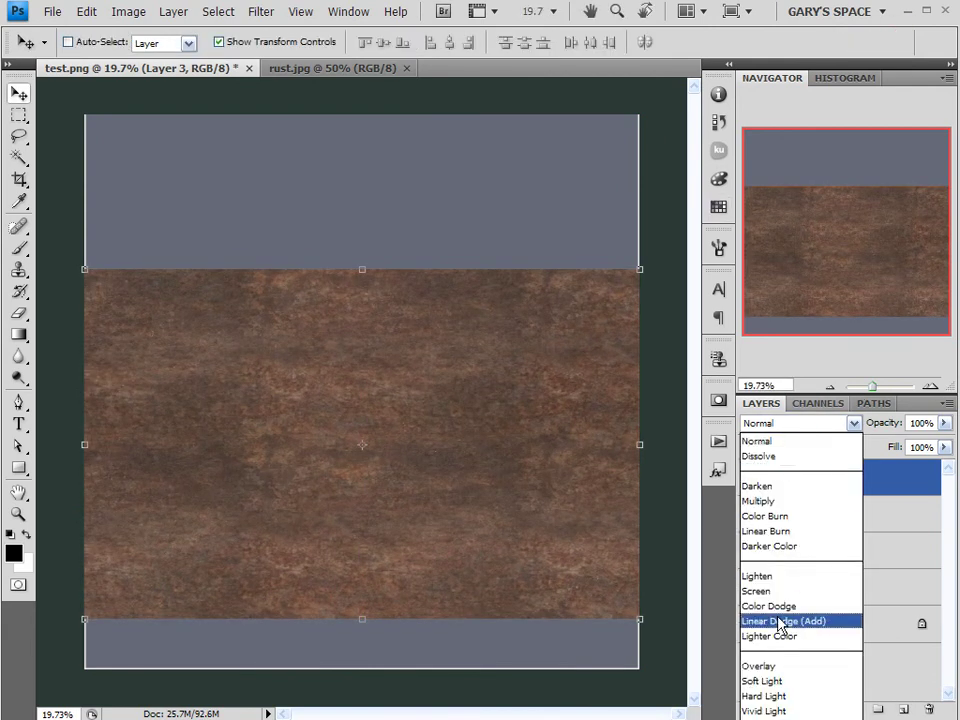
pyautogui.click(759, 666)
pyautogui.scroll(-1, 781, 425)
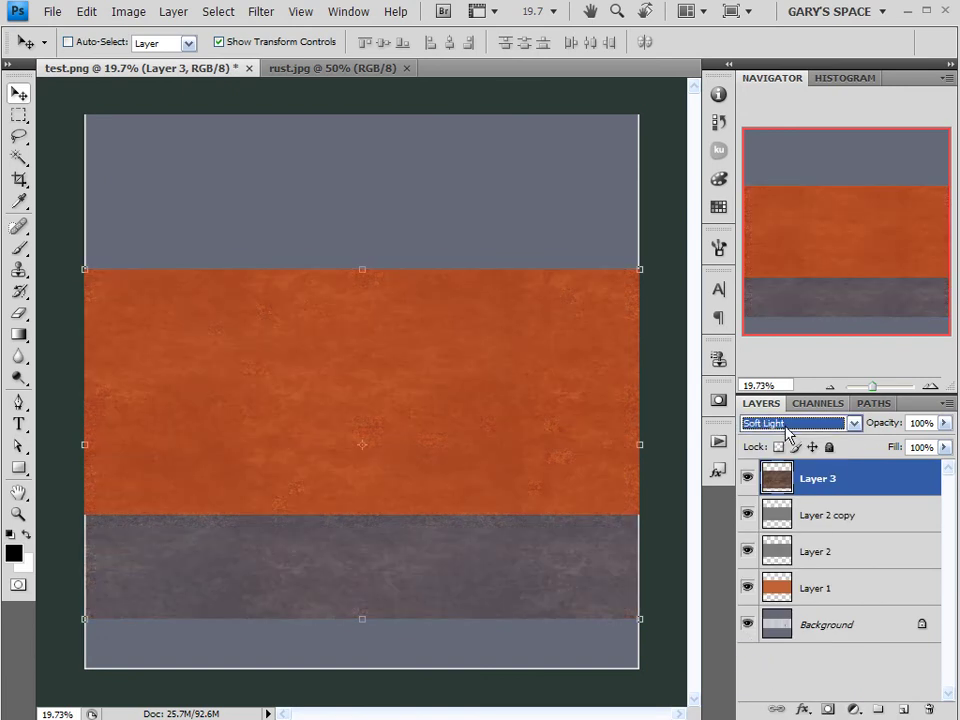
pyautogui.scroll(-1, 787, 430)
pyautogui.scroll(1, 787, 427)
pyautogui.click(851, 660)
pyautogui.click(392, 268)
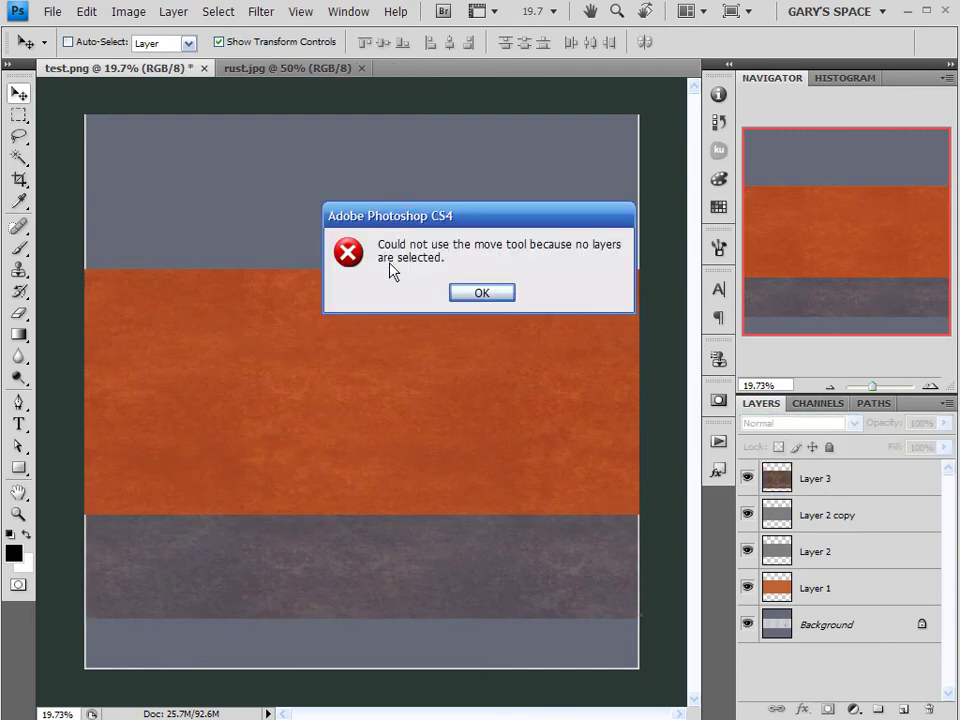
pyautogui.click(460, 291)
# Step: Examine the rust-blended orange texture at several magnifications
pyautogui.keyDown('alt'); pyautogui.scroll(3, 338, 399); pyautogui.keyUp('alt')
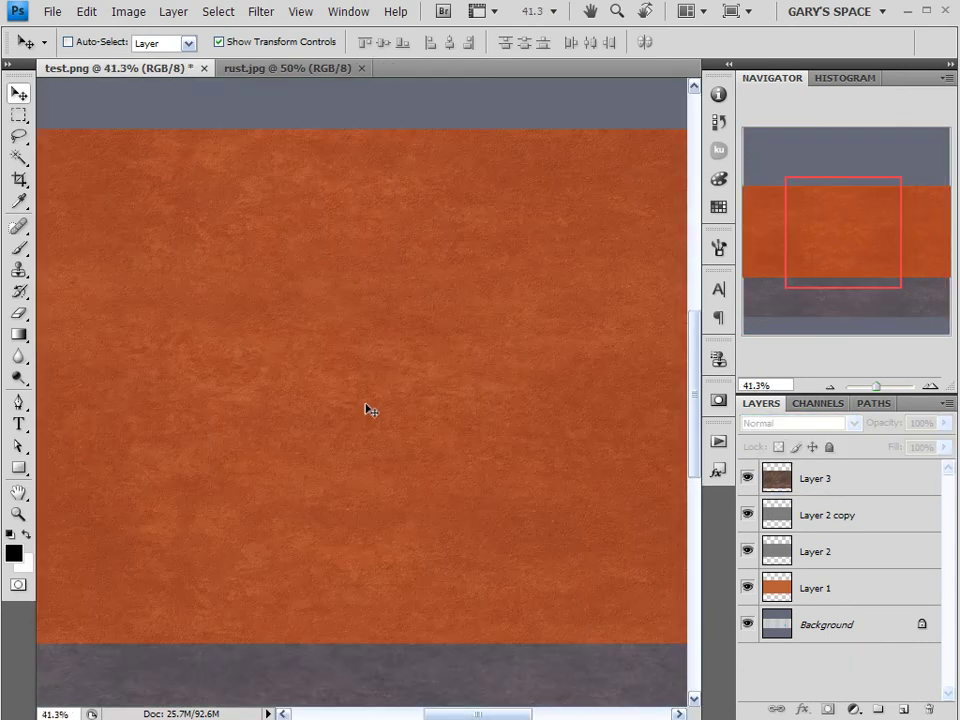
pyautogui.keyDown('alt'); pyautogui.scroll(1, 384, 404); pyautogui.keyUp('alt')
pyautogui.keyDown('alt'); pyautogui.scroll(-3, 390, 402); pyautogui.keyUp('alt')
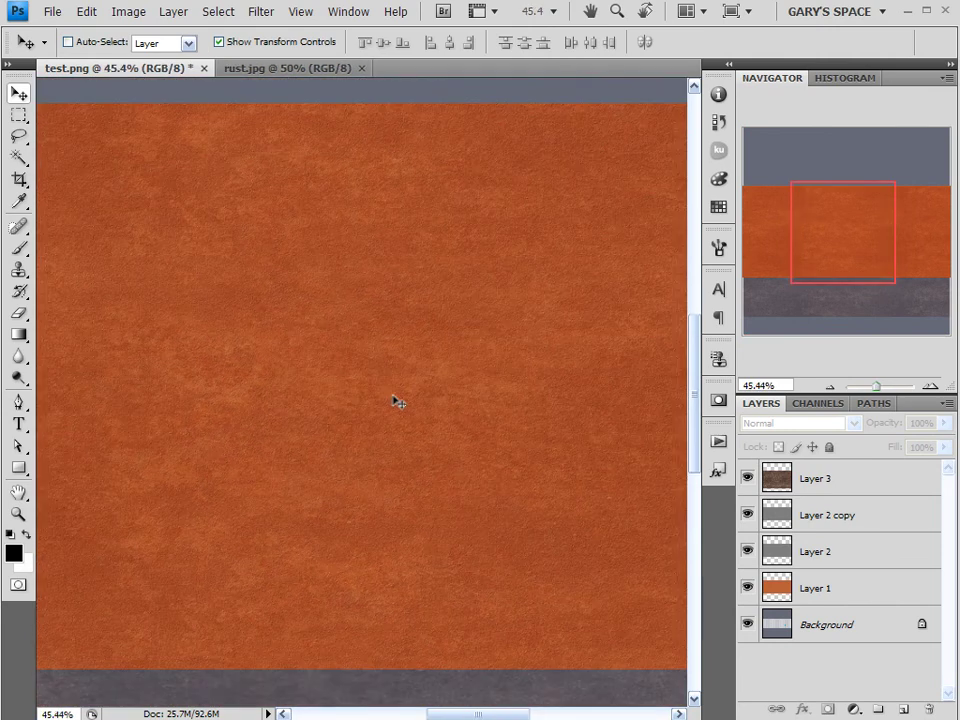
pyautogui.keyDown('alt'); pyautogui.scroll(2, 461, 439); pyautogui.keyUp('alt')
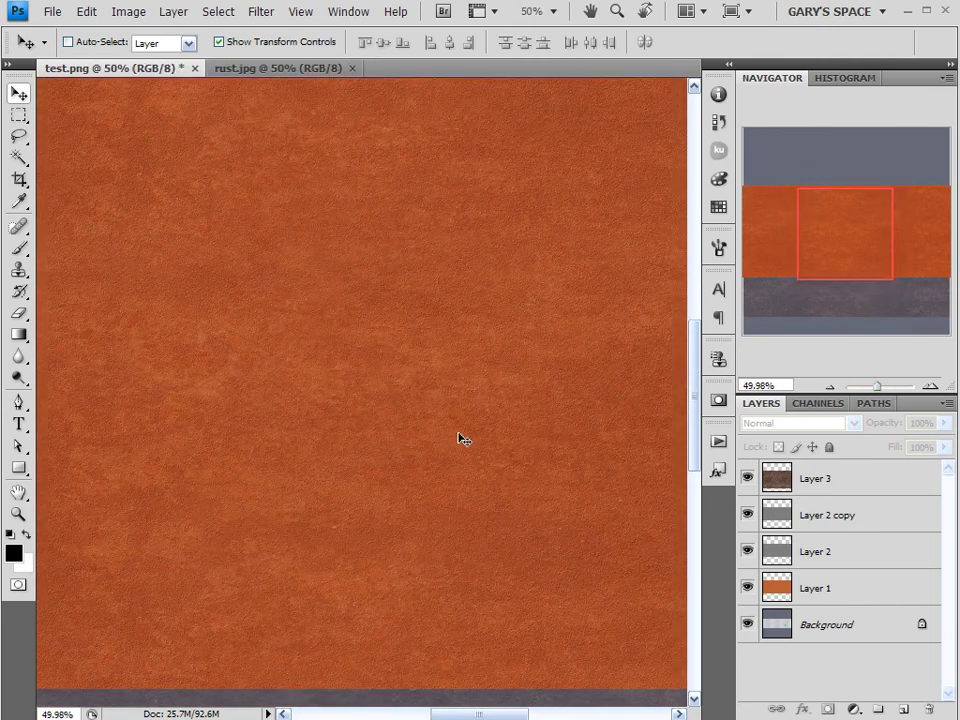
pyautogui.keyDown('alt'); pyautogui.scroll(-1, 354, 418); pyautogui.keyUp('alt')
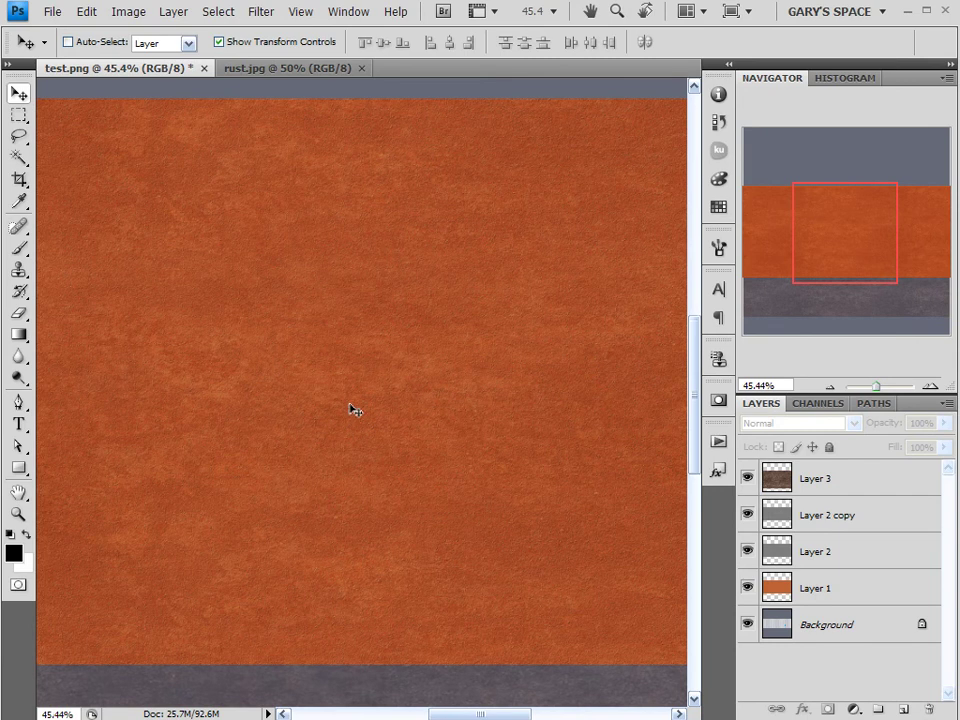
pyautogui.keyDown('alt'); pyautogui.scroll(-2, 338, 341); pyautogui.keyUp('alt')
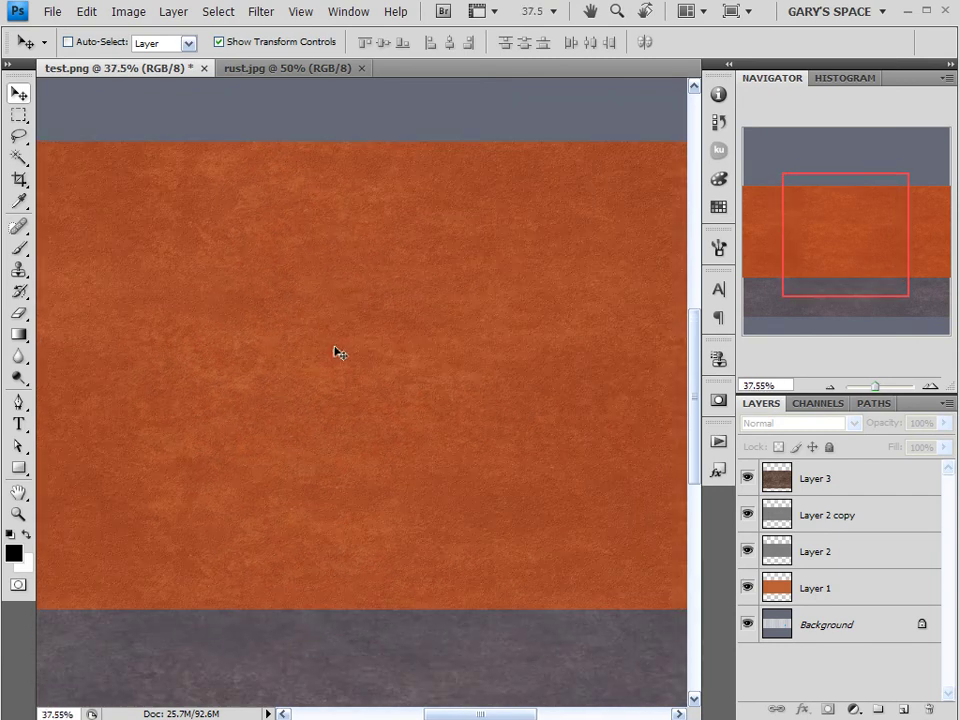
pyautogui.keyDown('alt'); pyautogui.scroll(-3, 340, 348); pyautogui.keyUp('alt')
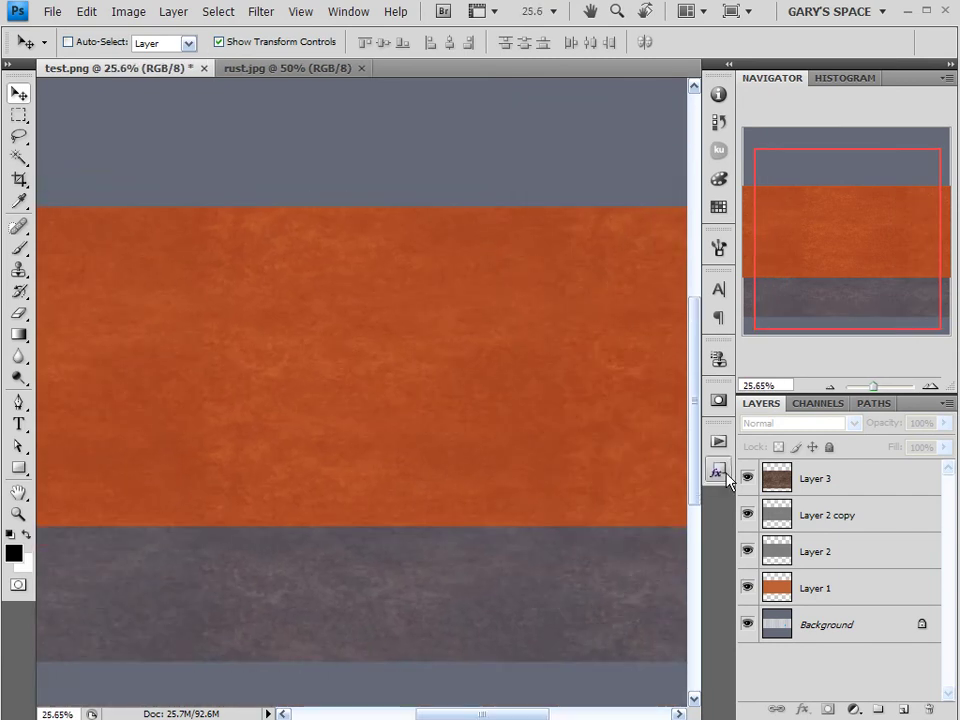
pyautogui.keyDown('alt'); pyautogui.scroll(7, 364, 356); pyautogui.keyUp('alt')
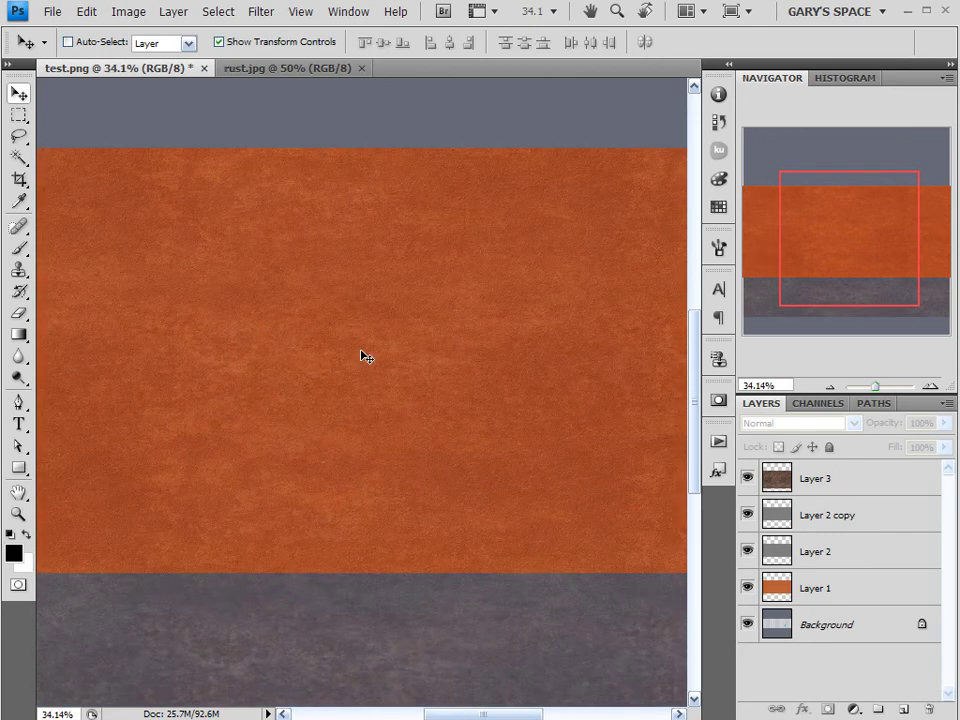
pyautogui.keyDown('alt'); pyautogui.scroll(5, 392, 392); pyautogui.keyUp('alt')
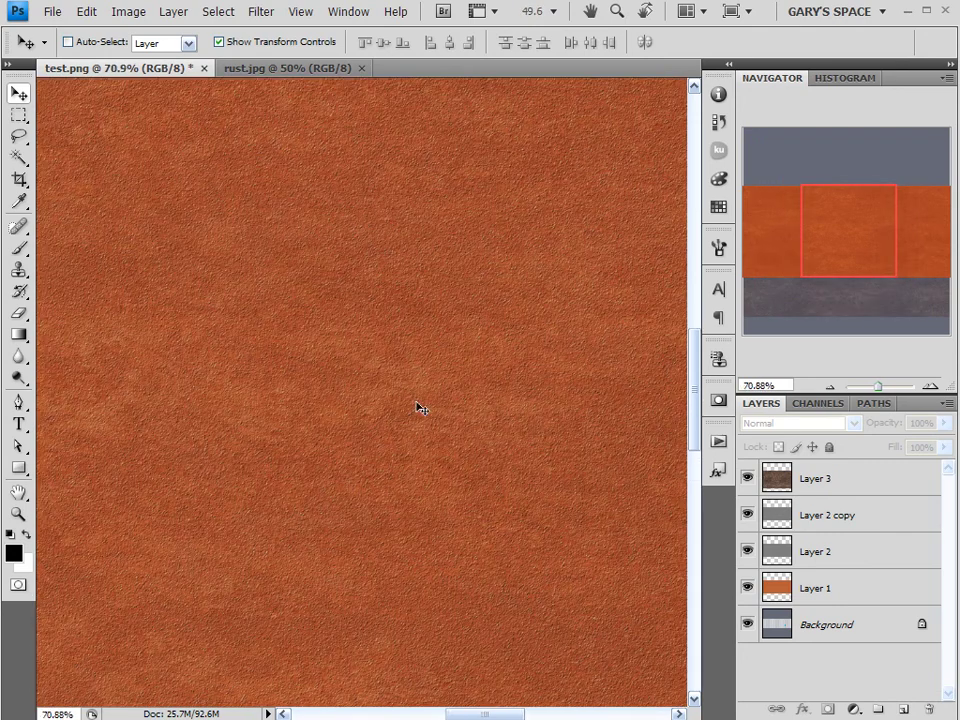
# Step: Move the rust layer below both Layer 2 and its copy, directly above the orange Layer 1
pyautogui.click(845, 484)
pyautogui.moveTo(870, 484); pyautogui.dragTo(871, 575)
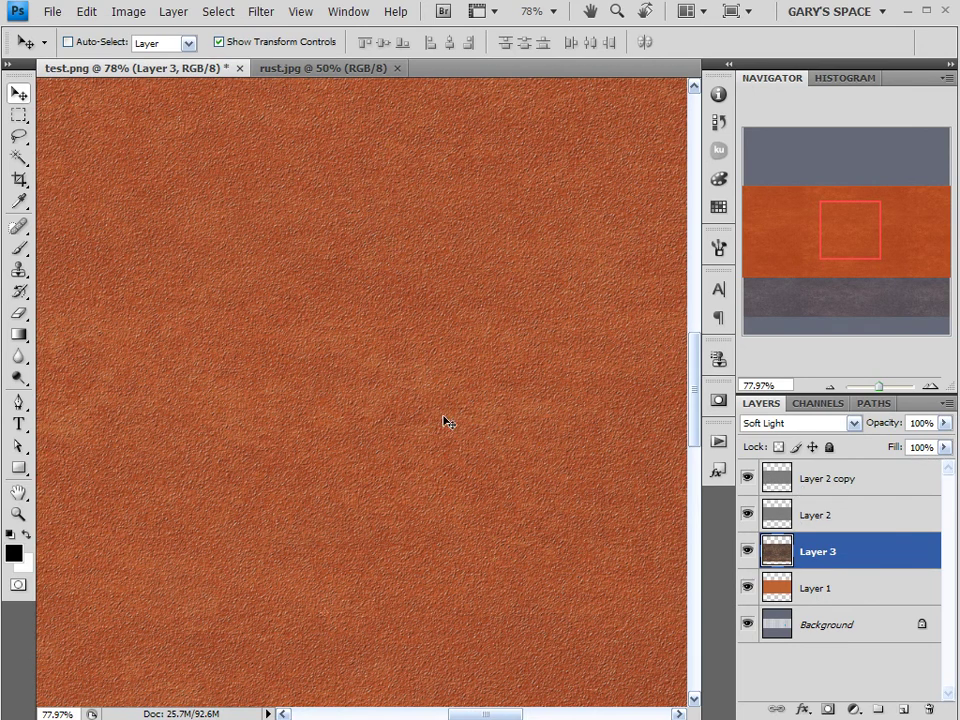
pyautogui.keyDown('alt'); pyautogui.scroll(-3, 448, 421); pyautogui.keyUp('alt')
pyautogui.keyDown('alt'); pyautogui.scroll(-1, 439, 421); pyautogui.keyUp('alt')
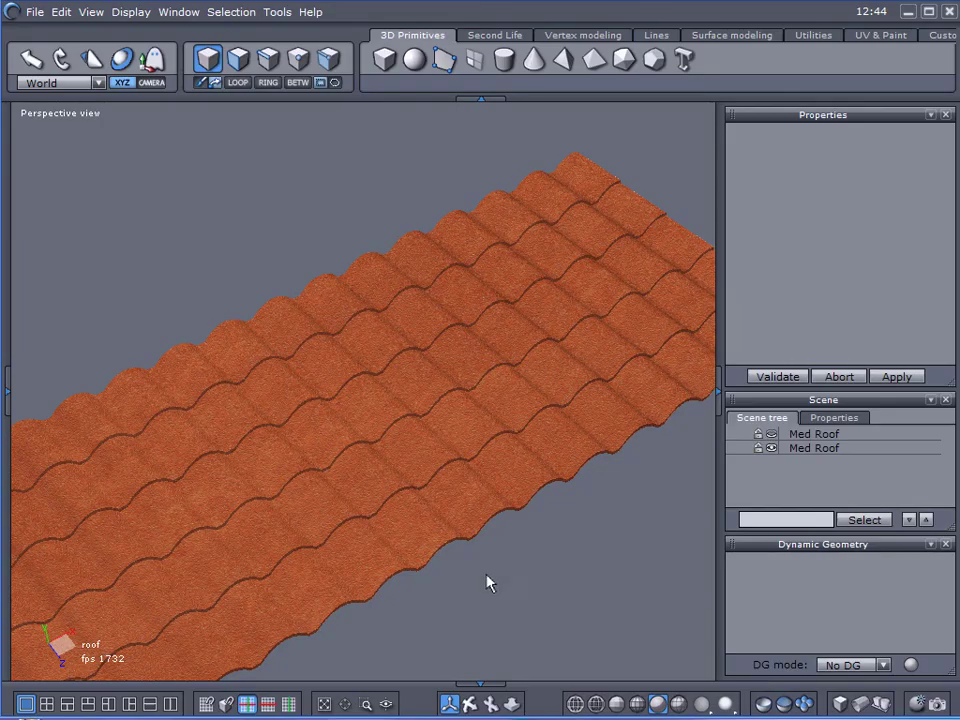
# Step: Examine the rust-blended texture on the Med Roof tiles in Hexagon, both close up and across the whole roof from several angles
pyautogui.moveTo(431, 536); pyautogui.dragTo(519, 510, button='middle')
pyautogui.scroll(4, 399, 358)
pyautogui.scroll(4, 400, 366)
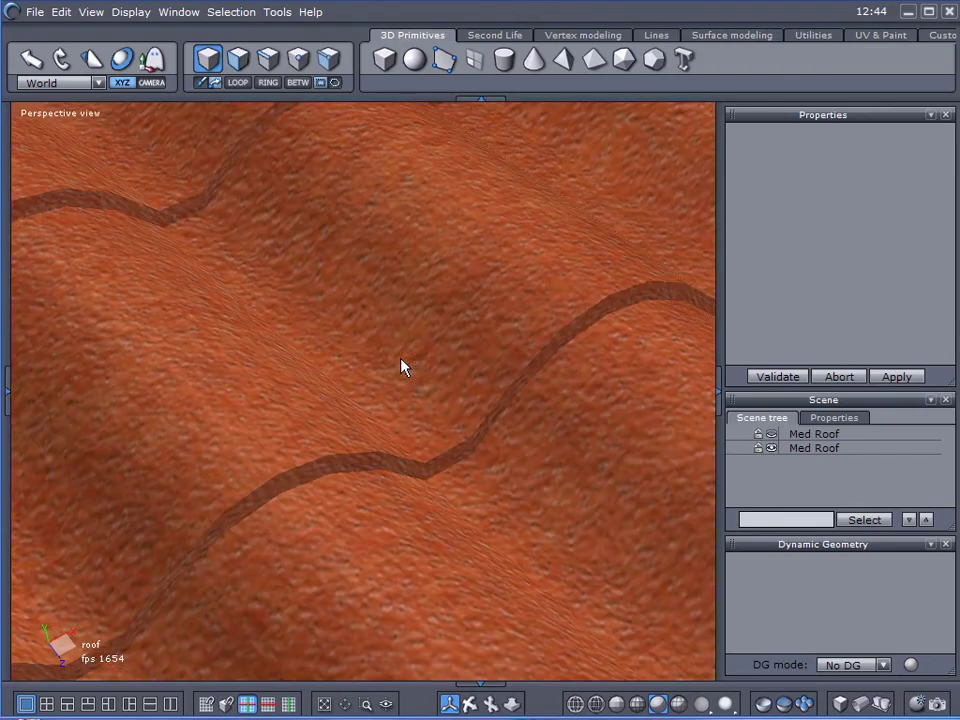
pyautogui.scroll(-4, 401, 368)
pyautogui.moveTo(401, 369); pyautogui.dragTo(100, 409, button='middle')
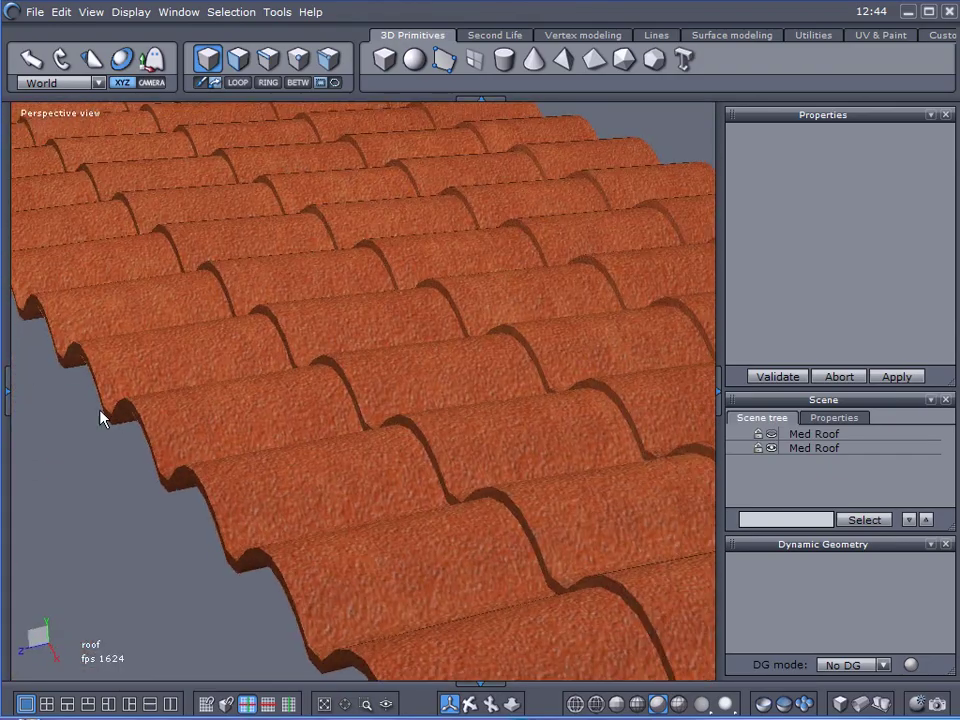
pyautogui.moveTo(244, 418); pyautogui.dragTo(653, 508, button='middle')
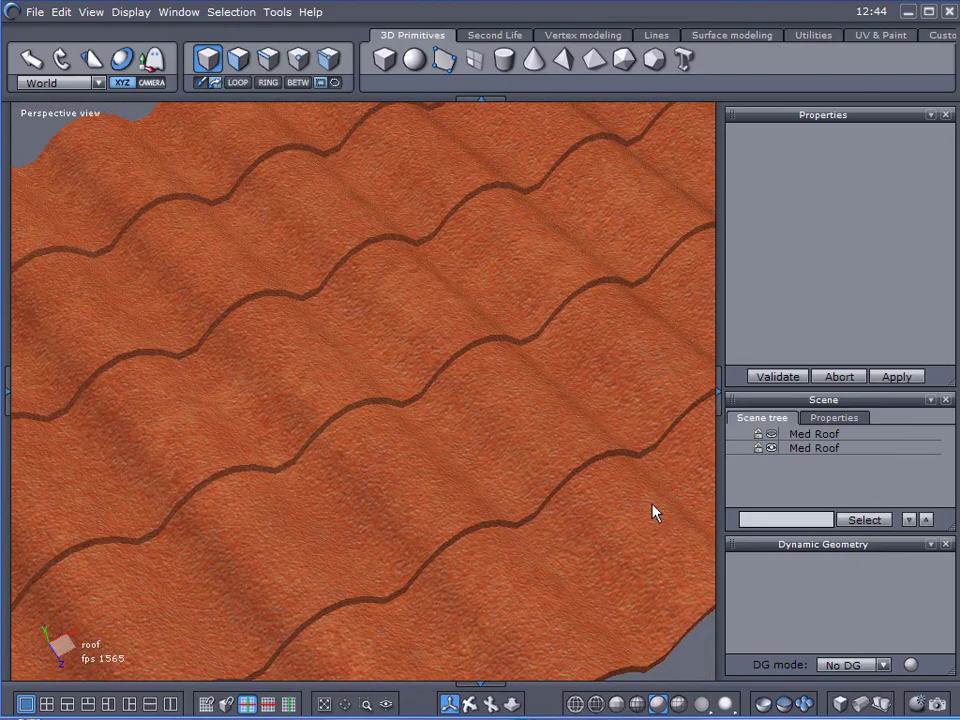
pyautogui.scroll(-5, 519, 448)
pyautogui.moveTo(521, 437); pyautogui.dragTo(496, 415, button='middle')
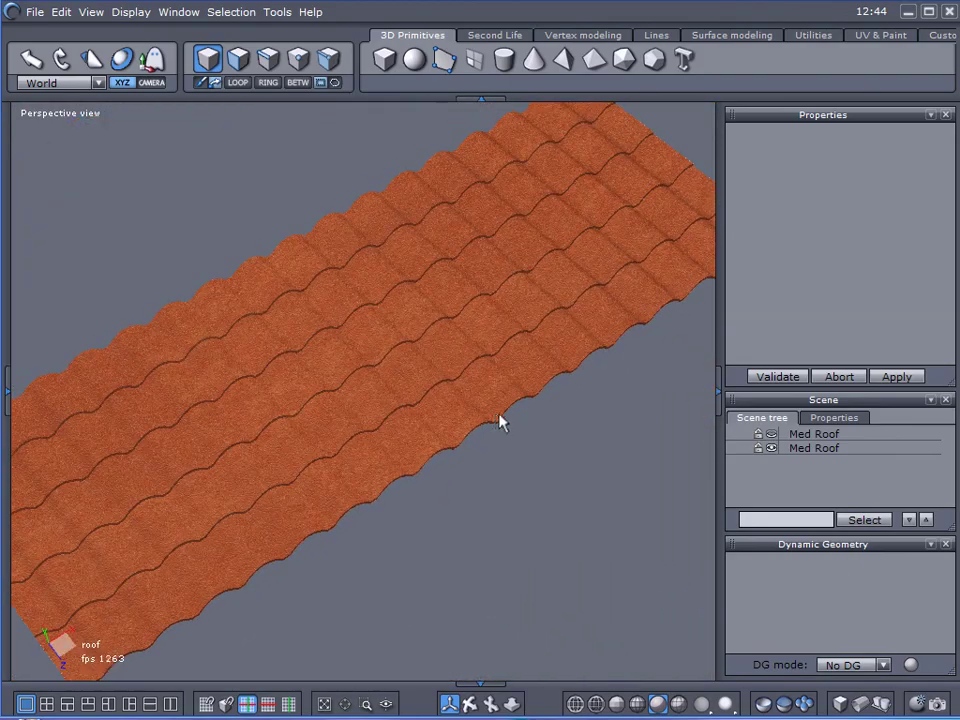
pyautogui.moveTo(491, 478); pyautogui.dragTo(540, 429, button='middle')
pyautogui.scroll(3, 596, 429)
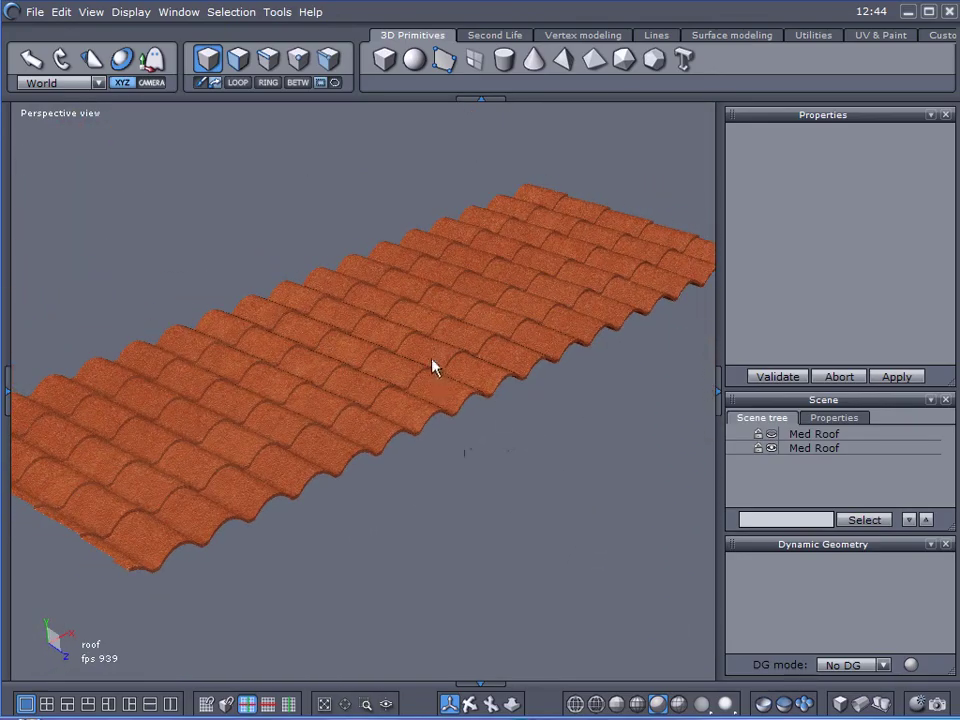
pyautogui.scroll(5, 433, 367)
pyautogui.scroll(-5, 433, 367)
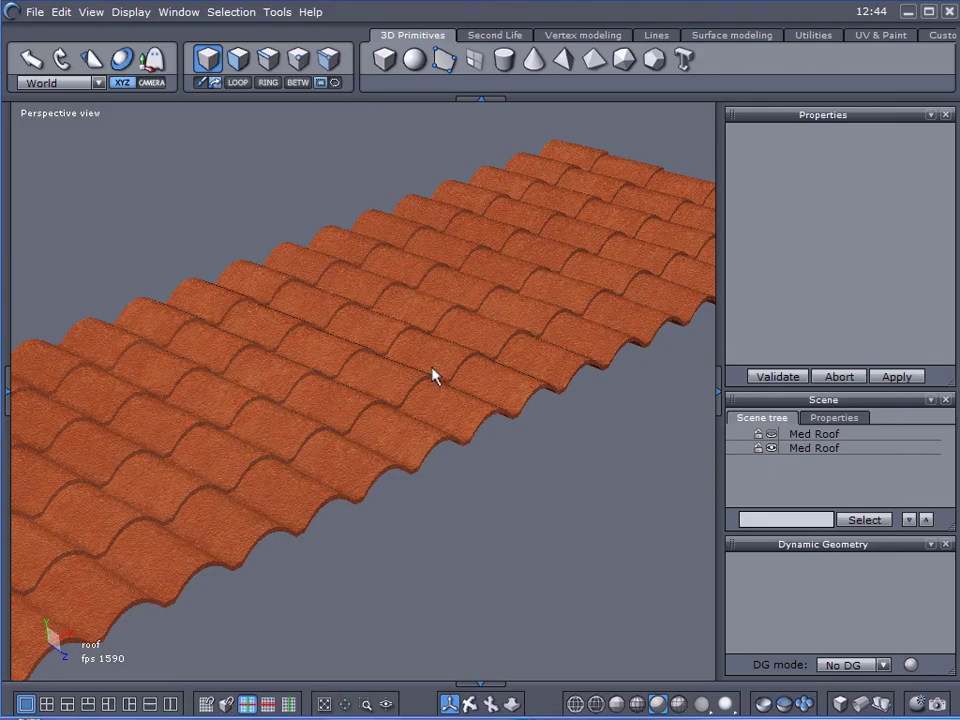
pyautogui.moveTo(433, 375); pyautogui.dragTo(528, 378, button='middle')
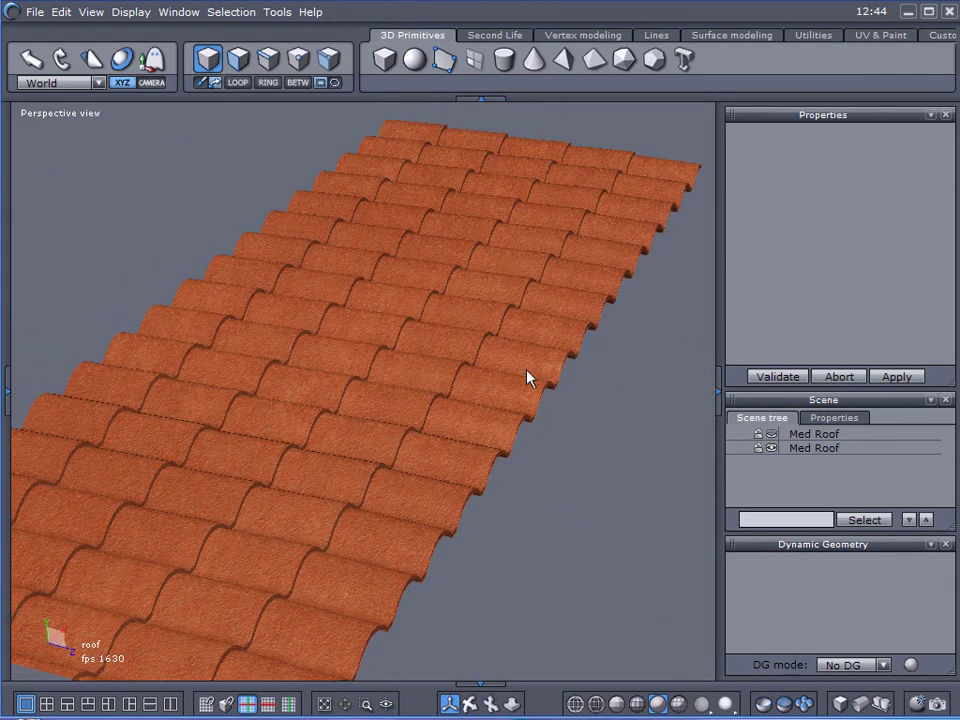